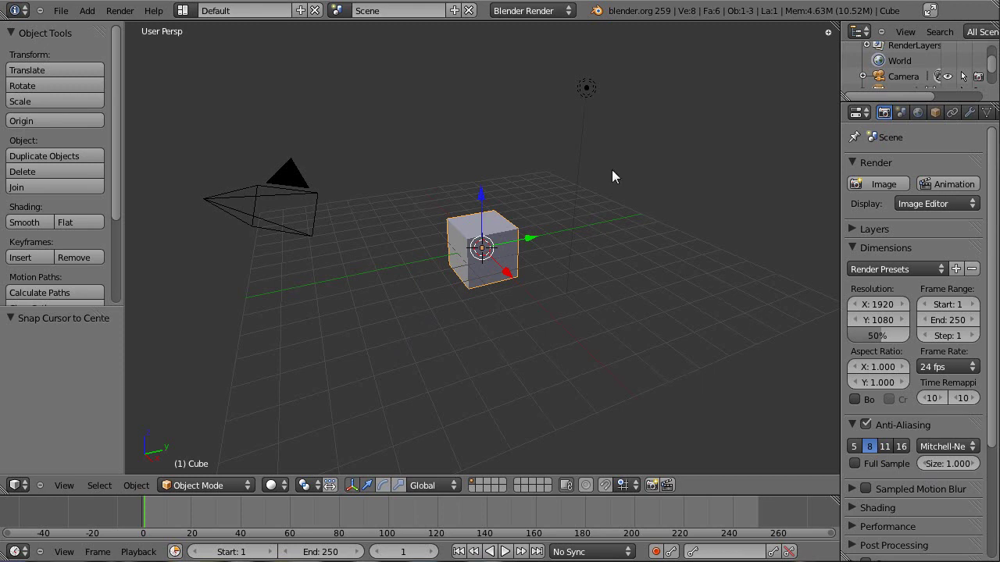
# Step: Delete the default cube from the scene
pyautogui.moveTo(473, 249); pyautogui.dragTo(497, 242, button='middle')
pyautogui.moveTo(576, 250); pyautogui.dragTo(557, 165, button='middle')
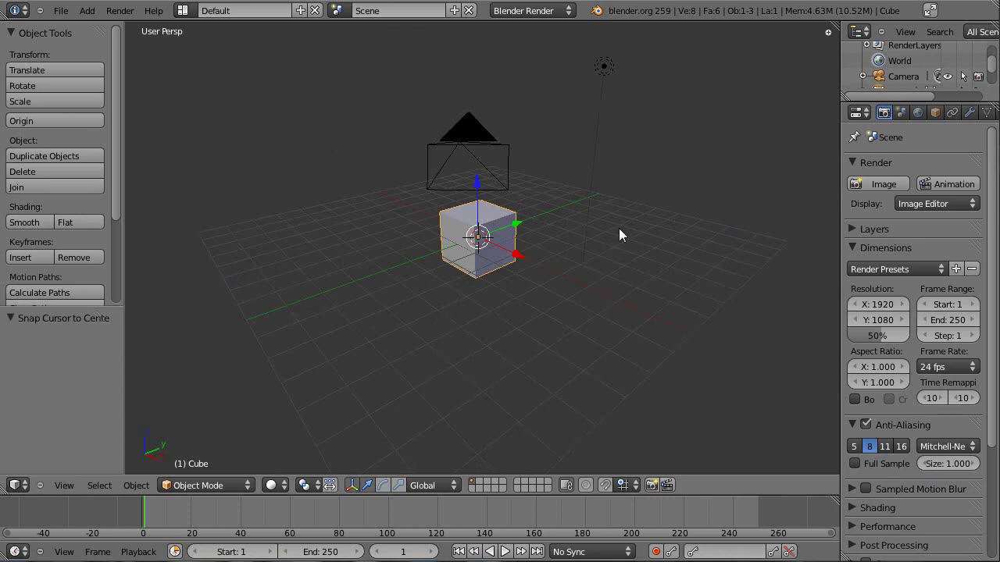
pyautogui.moveTo(554, 185); pyautogui.dragTo(410, 236, button='middle')
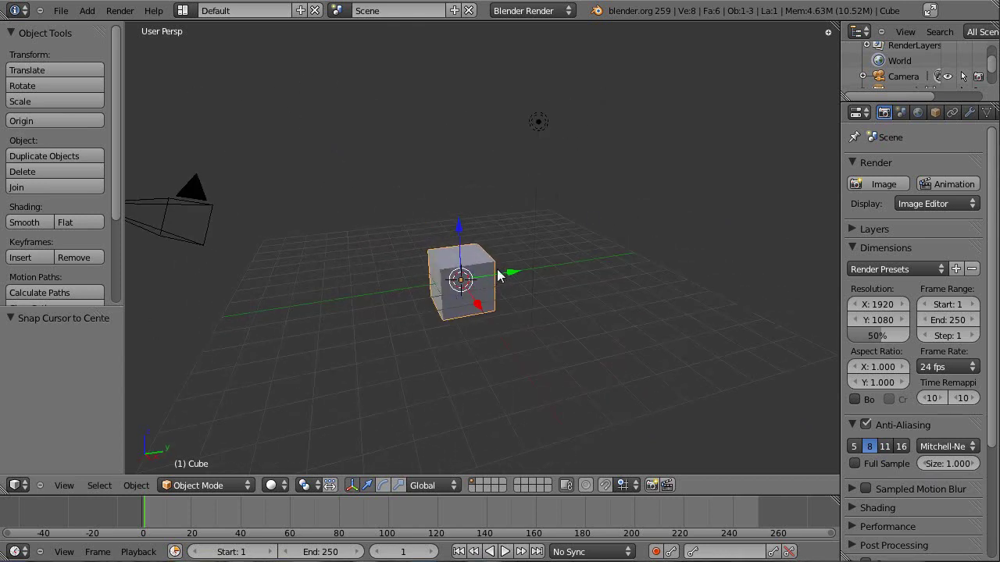
pyautogui.press('x')
pyautogui.press('Delete')
# Step: Add a plane at the origin and scale it up about 12 times as a ground surface
pyautogui.moveTo(397, 310); pyautogui.dragTo(428, 321, button='middle')
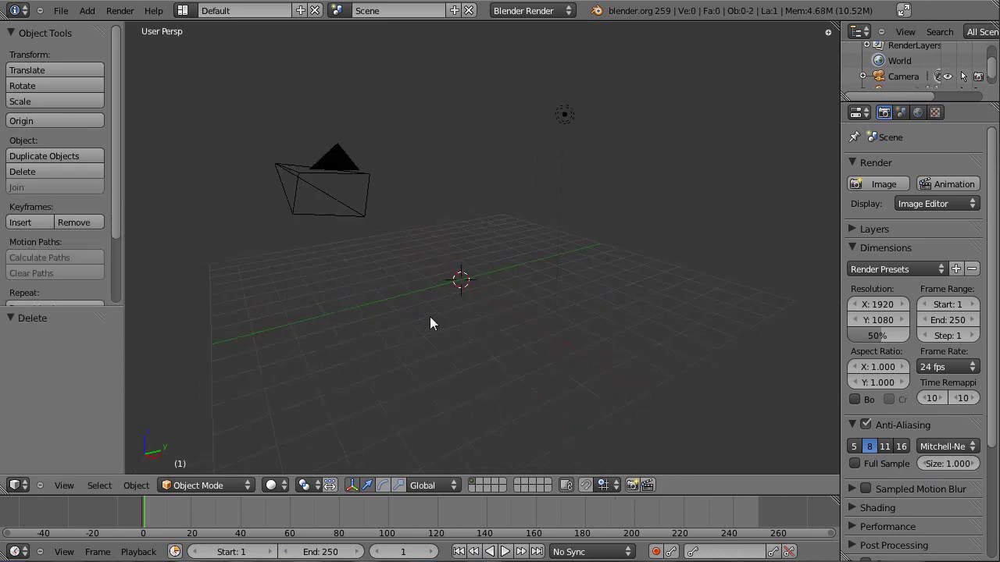
pyautogui.hotkey('shift', 'a')
pyautogui.moveTo(473, 205)
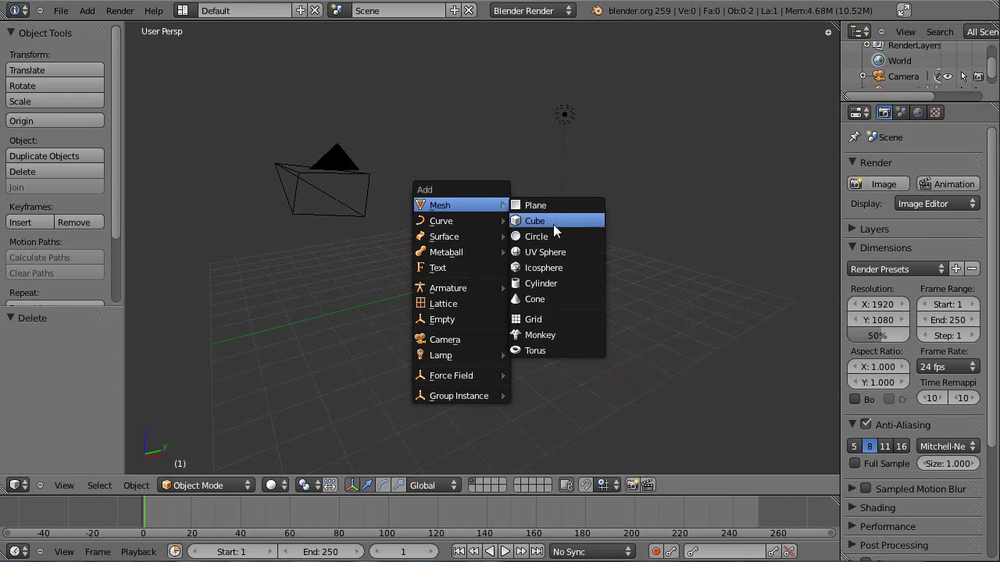
pyautogui.click(560, 205)
pyautogui.press('s')
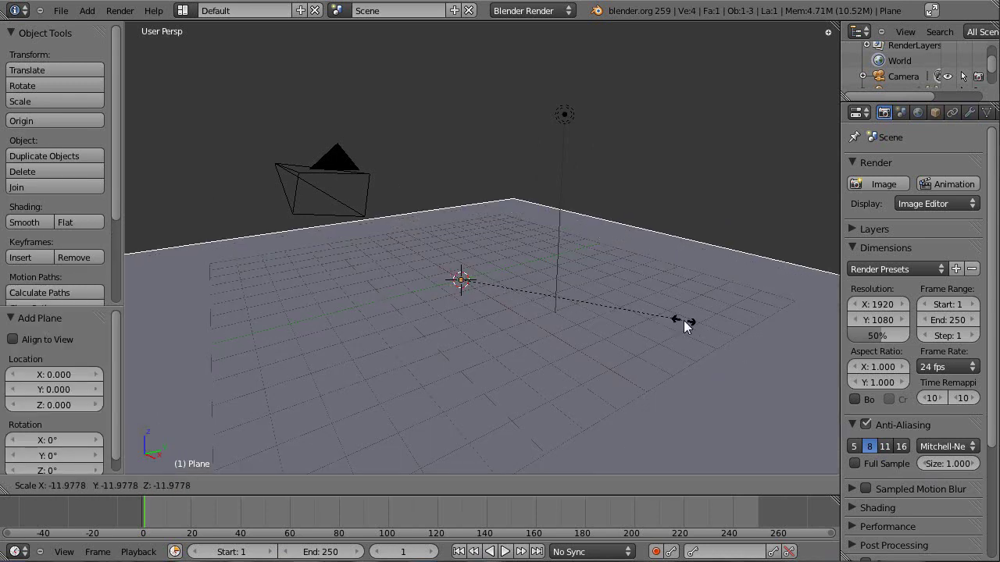
pyautogui.click(684, 320)
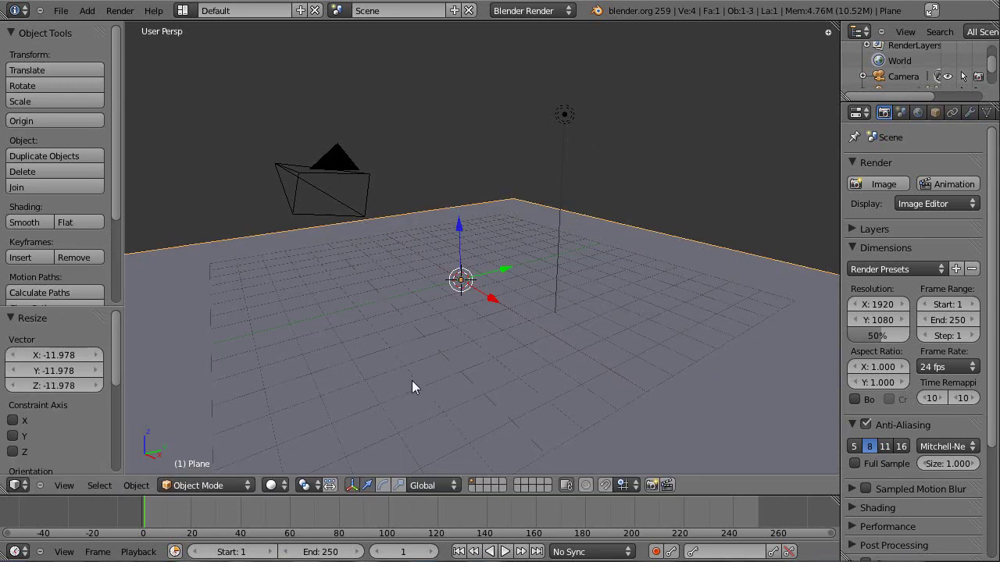
# Step: Add a monkey mesh at the centre of the ground plane
pyautogui.hotkey('shift', 'a')
pyautogui.moveTo(423, 347)
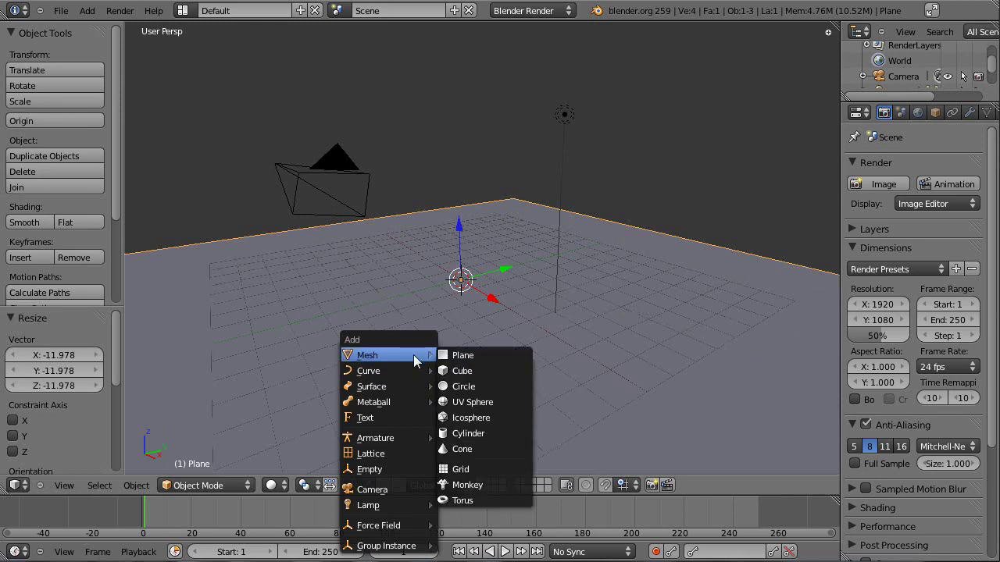
pyautogui.click(481, 478)
# Step: Rotate the monkey 90° about the X axis and raise it about 1.2 units along Z
pyautogui.scroll(4, 523, 348)
pyautogui.scroll(3, 523, 349)
pyautogui.scroll(-3, 539, 280)
pyautogui.write('rx90')
pyautogui.press('Return')
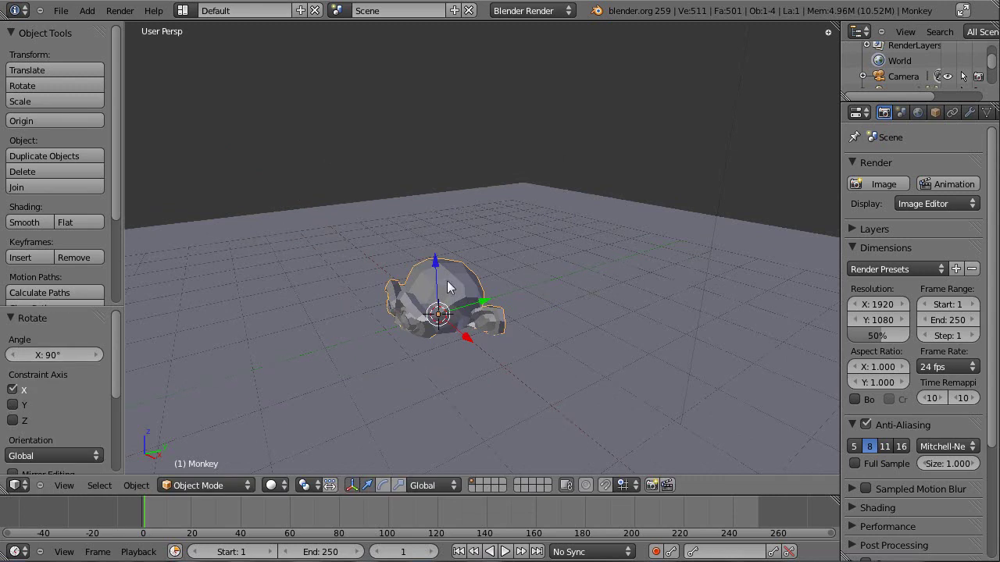
pyautogui.moveTo(435, 266); pyautogui.dragTo(456, 196)
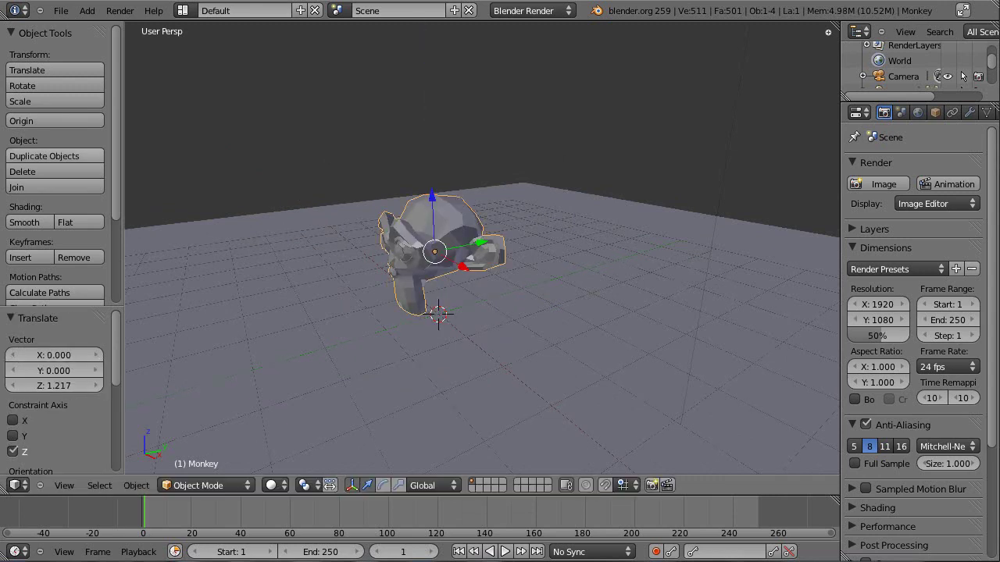
# Step: Give the monkey smooth shading and a level 2 subdivision surface
pyautogui.click(25, 222)
pyautogui.hotkey('ctrl', '2')
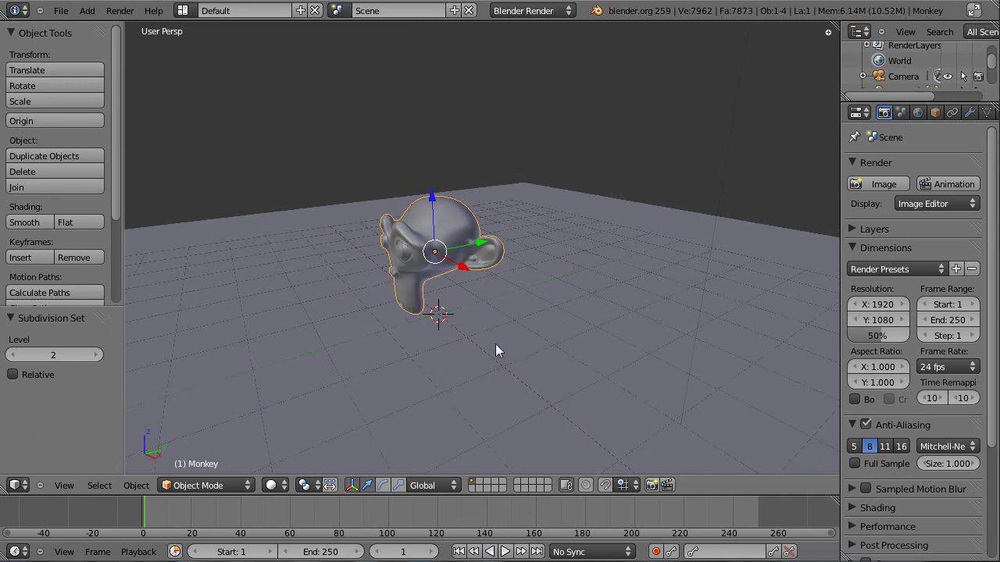
# Step: Render the scene from the camera view to check the monkey's shadow on the plane
pyautogui.scroll(-4, 566, 201)
pyautogui.keyDown('shift'); pyautogui.moveTo(594, 241); pyautogui.dragTo(501, 266, button='middle'); pyautogui.keyUp('shift')
pyautogui.press('KP_0')
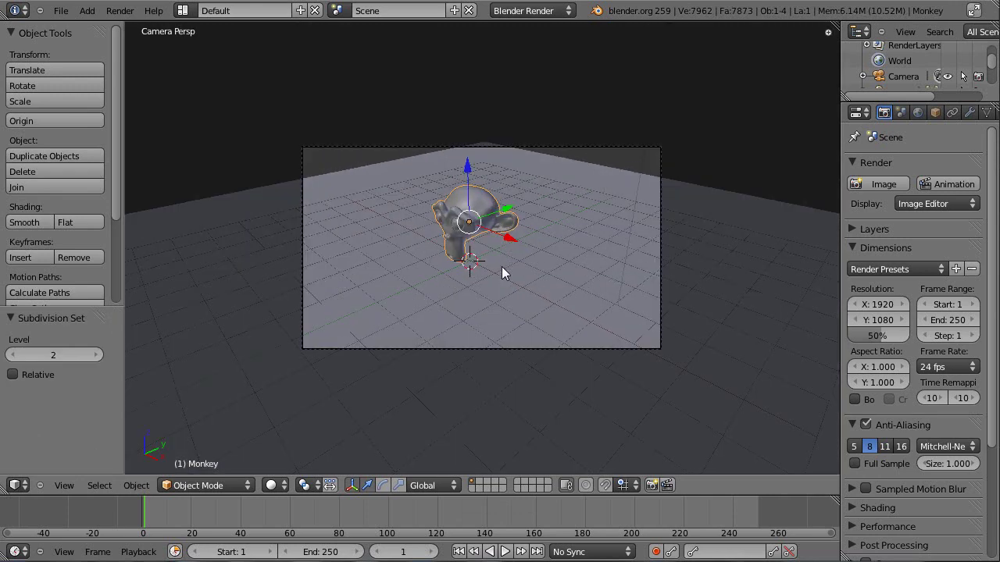
pyautogui.press('F12')
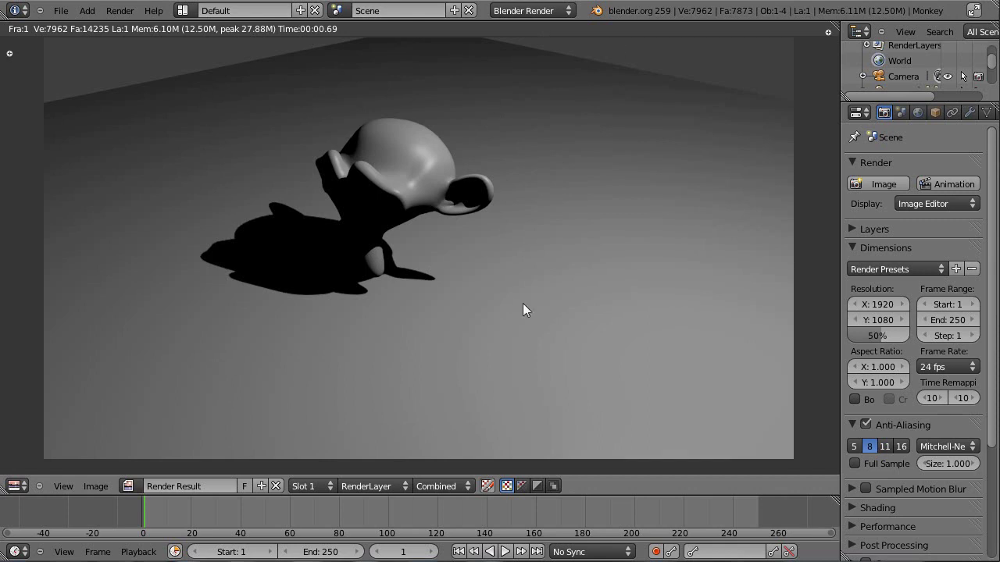
pyautogui.press('Escape')
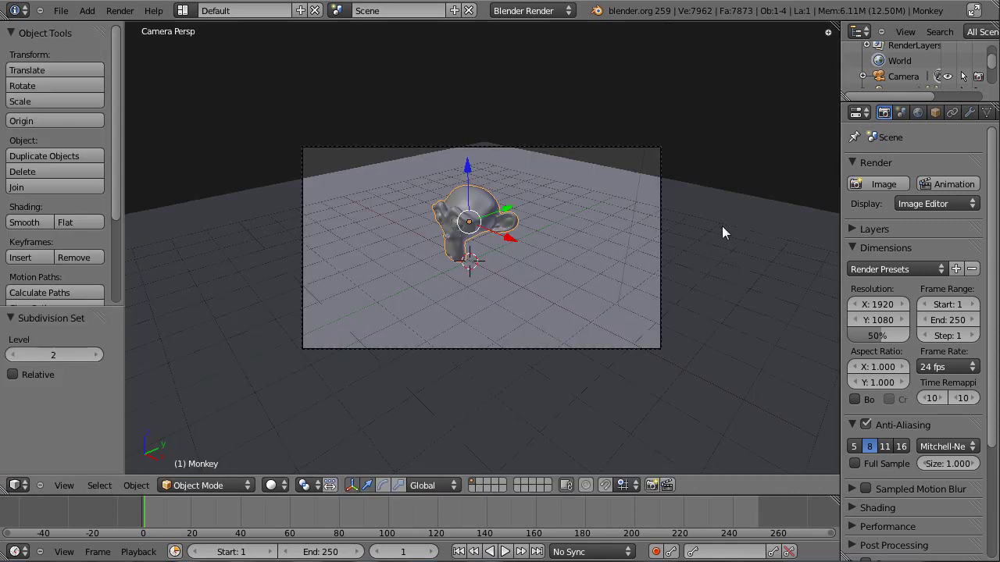
# Step: Add a new material to the ground plane
pyautogui.rightClick(587, 221)
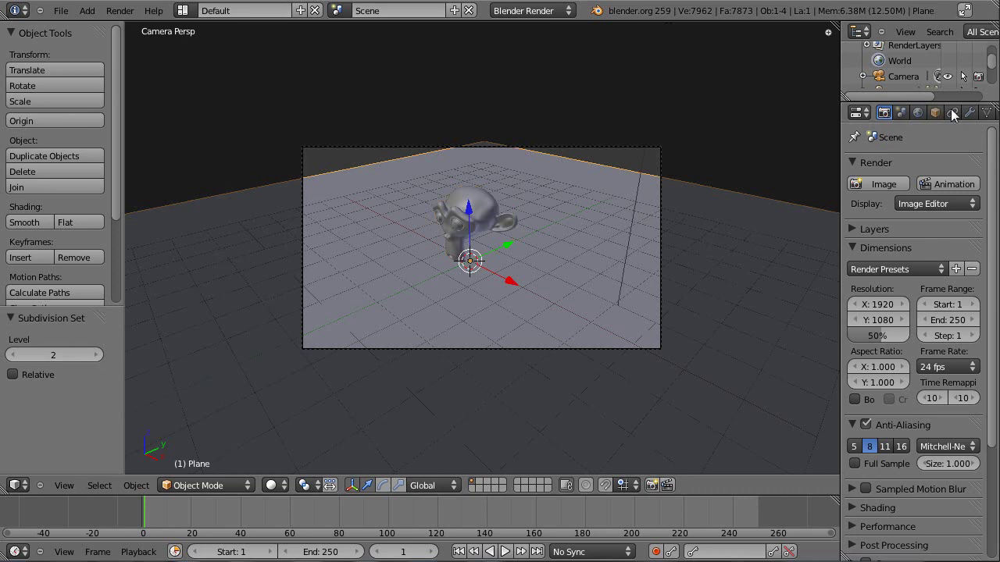
pyautogui.moveTo(841, 148); pyautogui.dragTo(767, 152)
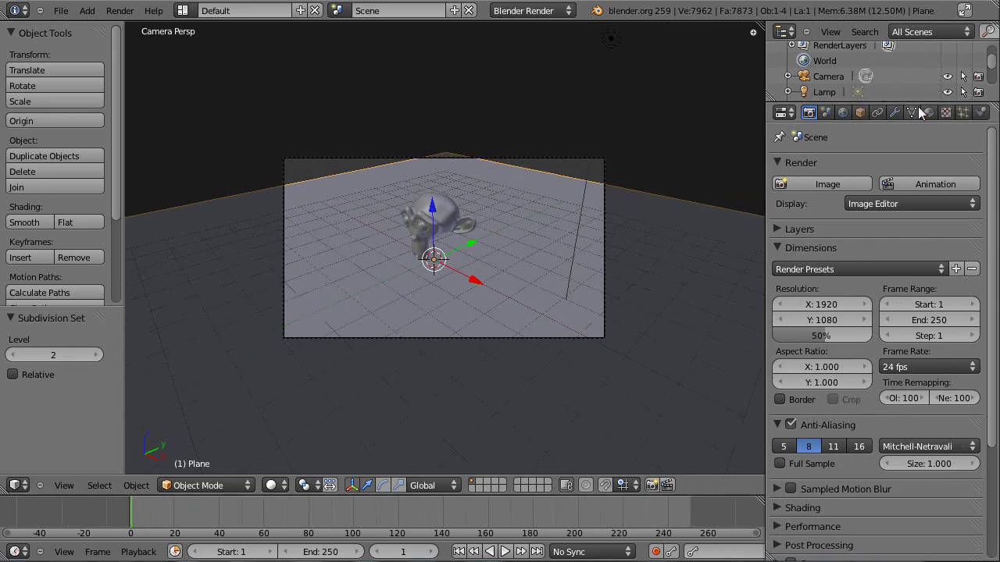
pyautogui.click(928, 113)
pyautogui.click(855, 217)
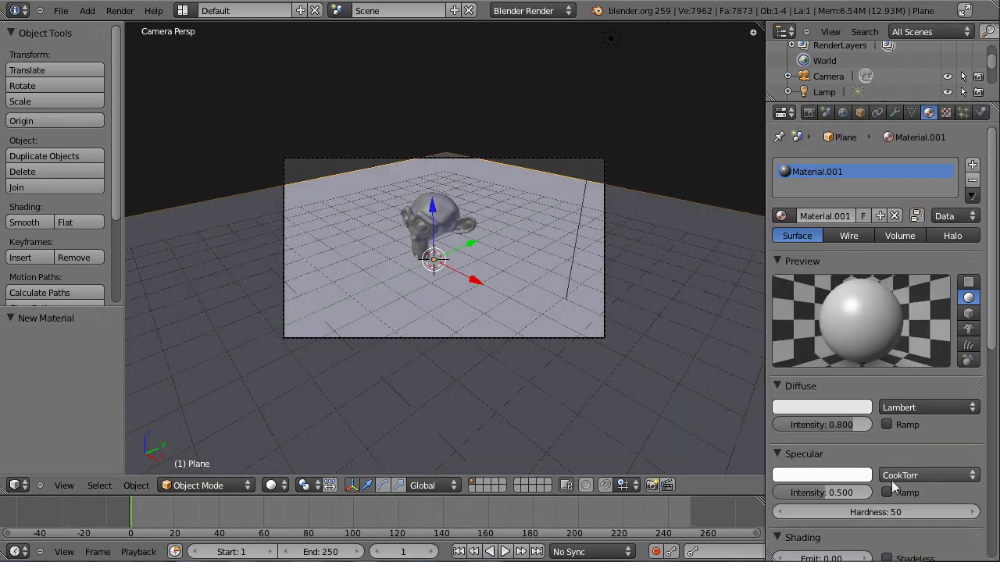
# Step: Enable Shadows Only in the shadow settings of the plane's material
pyautogui.scroll(-7, 898, 406)
pyautogui.scroll(-6, 929, 500)
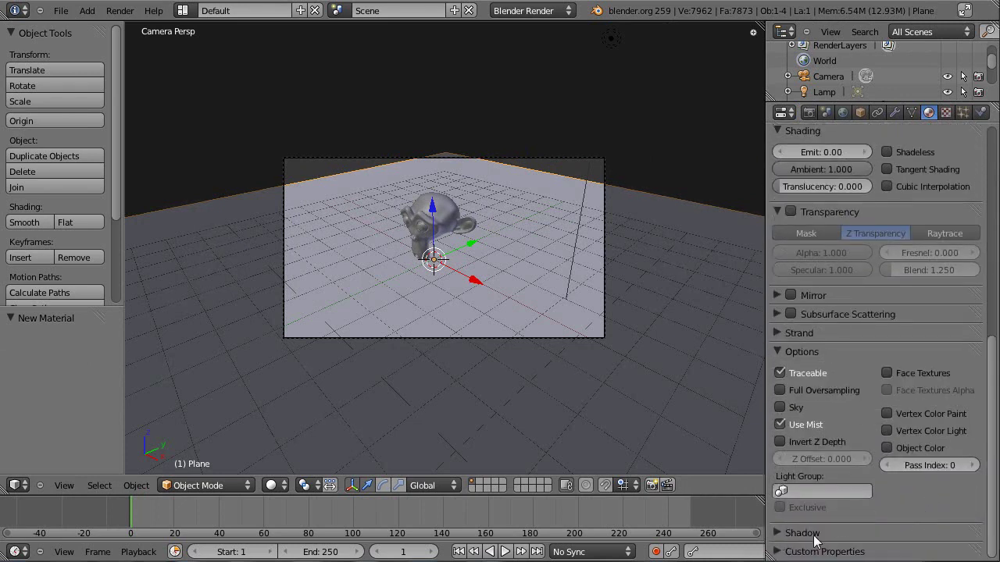
pyautogui.click(780, 535)
pyautogui.scroll(-4, 867, 539)
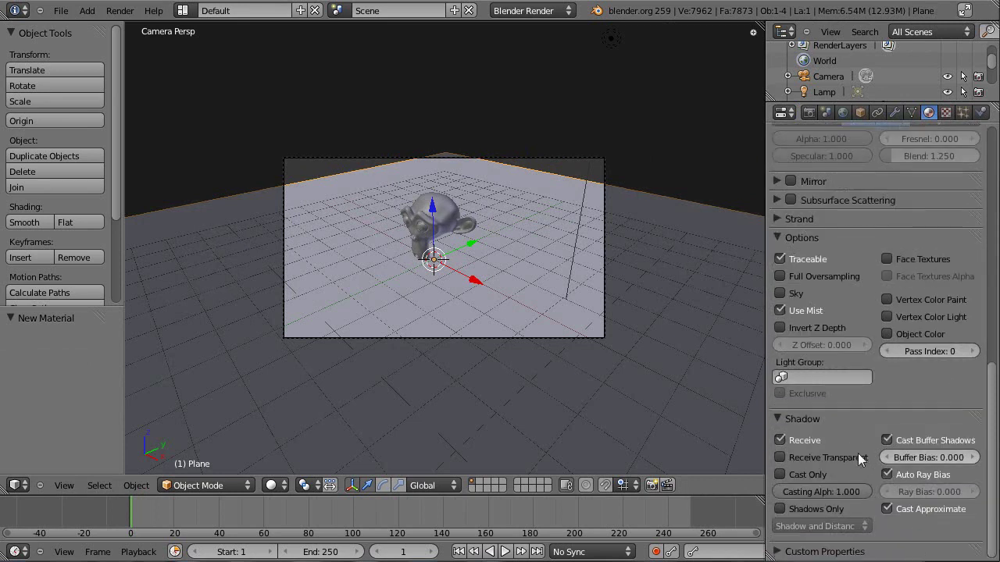
pyautogui.click(807, 512)
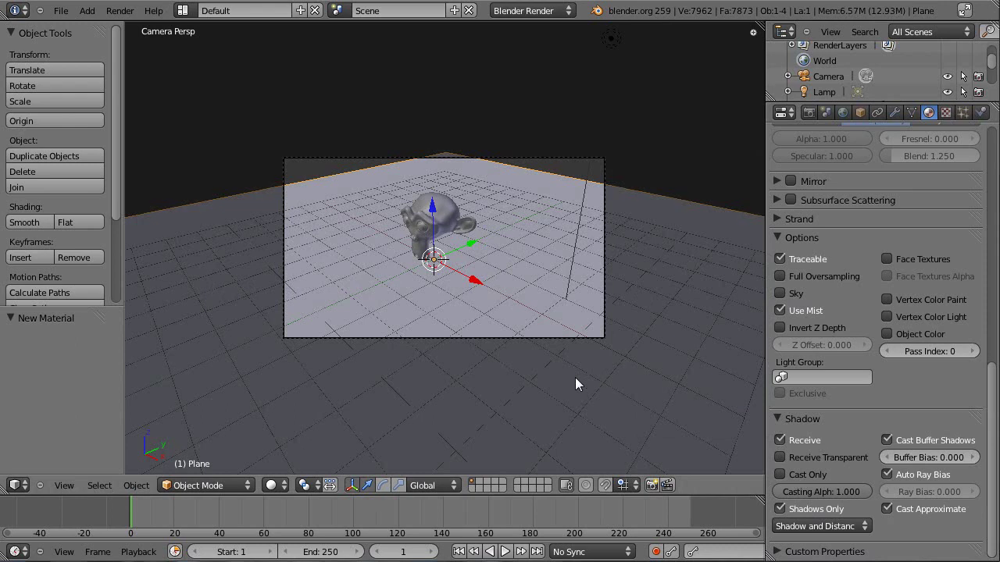
# Step: Render the scene to check the shadow-only ground plane, and close the render
pyautogui.scroll(2, 575, 377)
pyautogui.press('F12')
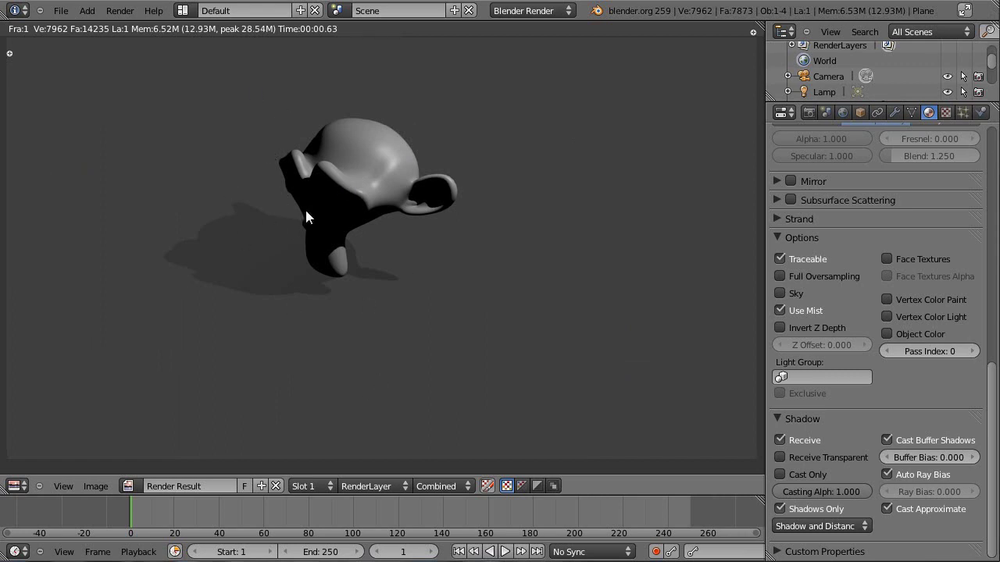
pyautogui.press('Escape')
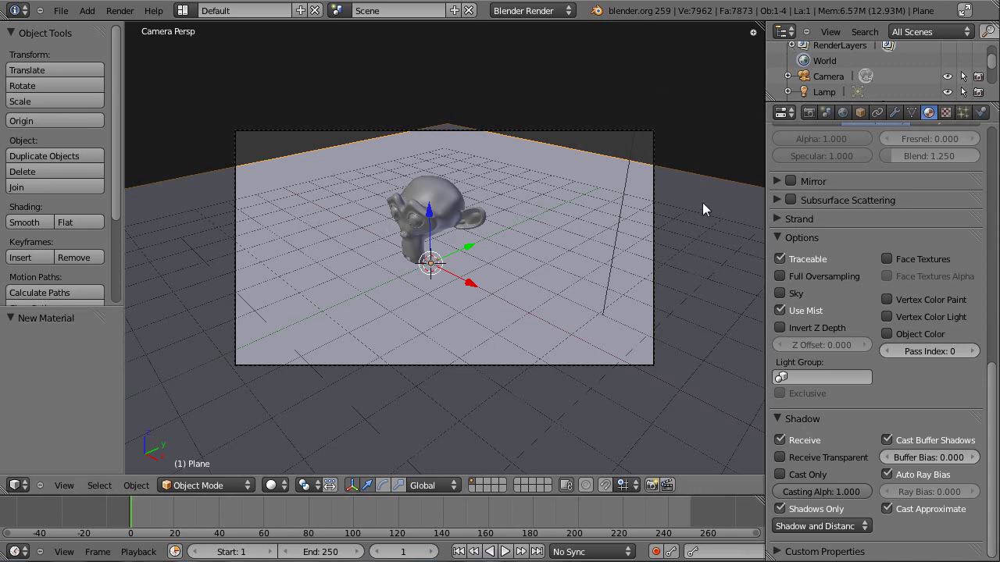
# Step: Set the world's horizon colour to a bright pale yellow and render the scene
pyautogui.click(842, 112)
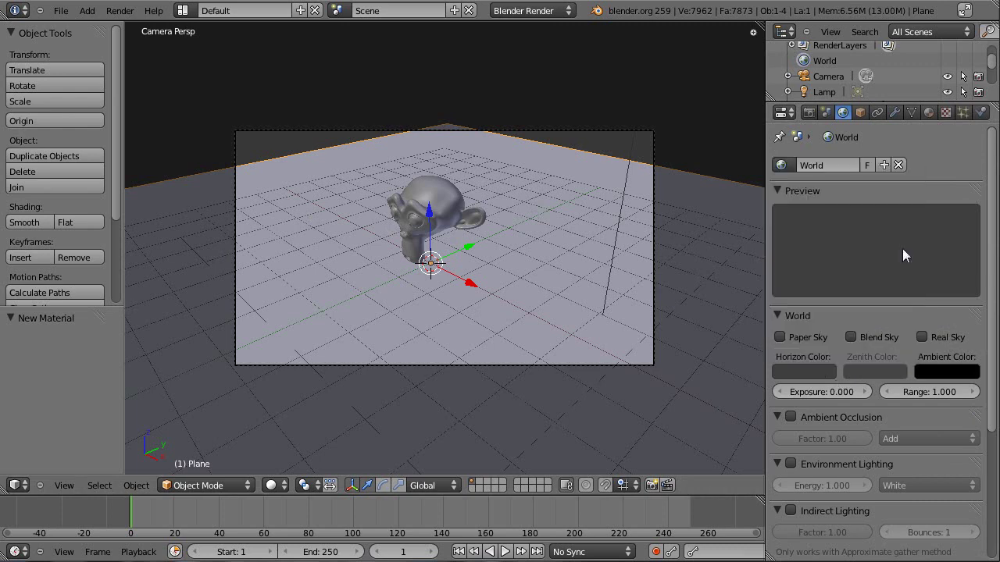
pyautogui.click(799, 375)
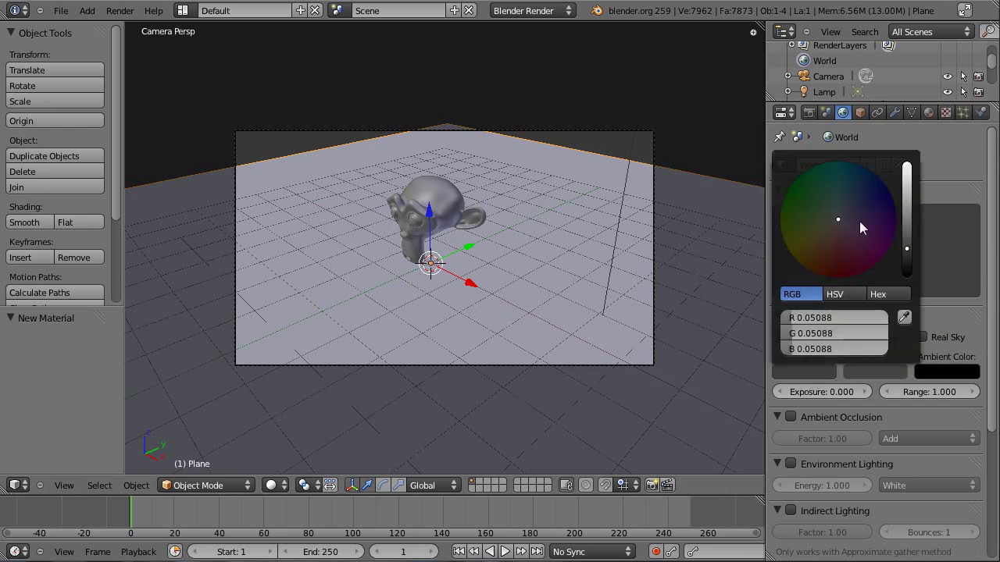
pyautogui.moveTo(906, 250); pyautogui.dragTo(915, 151)
pyautogui.moveTo(835, 225)
pyautogui.mouseDown()
pyautogui.moveTo(824, 244)
pyautogui.moveTo(818, 232)
pyautogui.mouseUp()
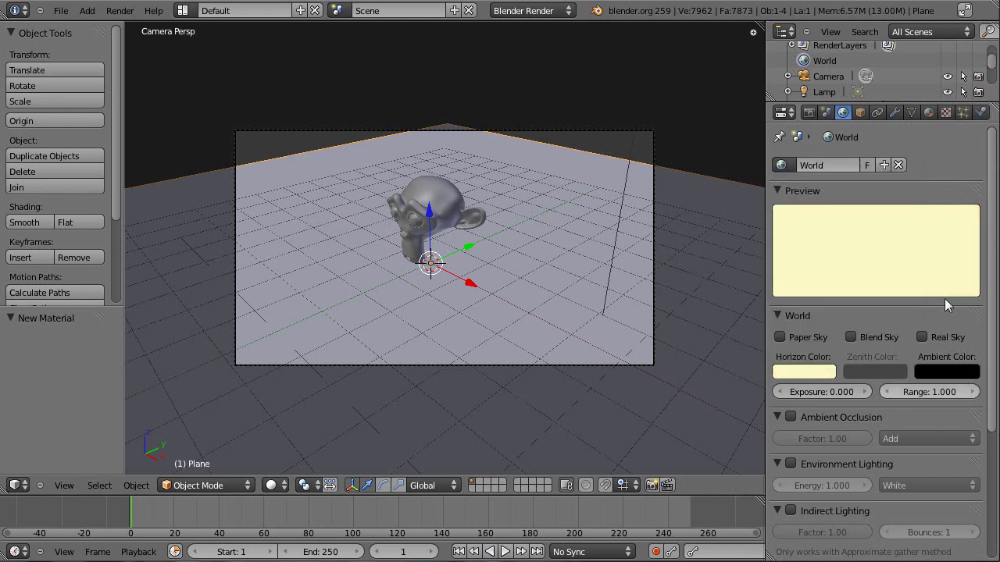
pyautogui.press('F12')
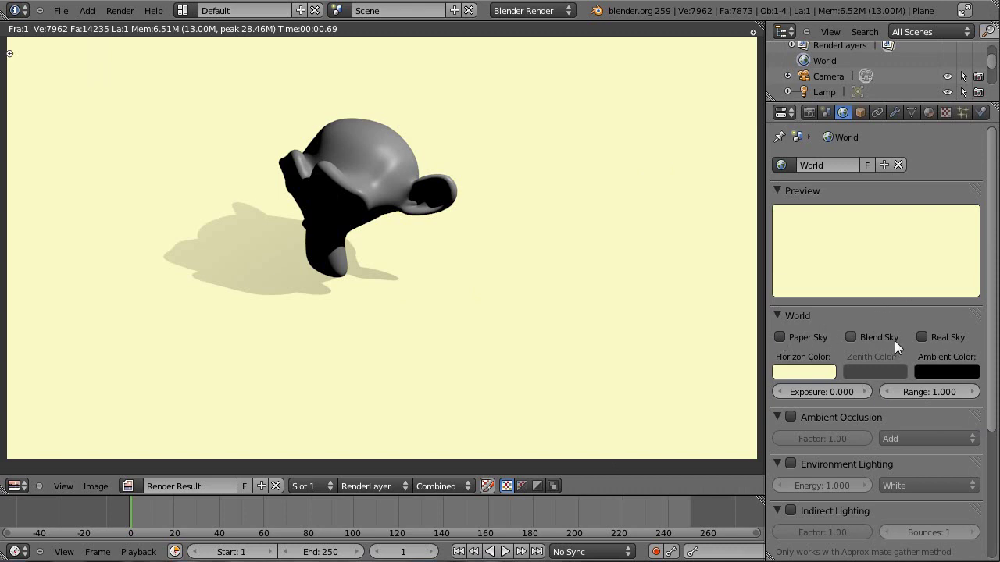
# Step: Enable Blend Sky for the world background and render the scene again
pyautogui.click(851, 337)
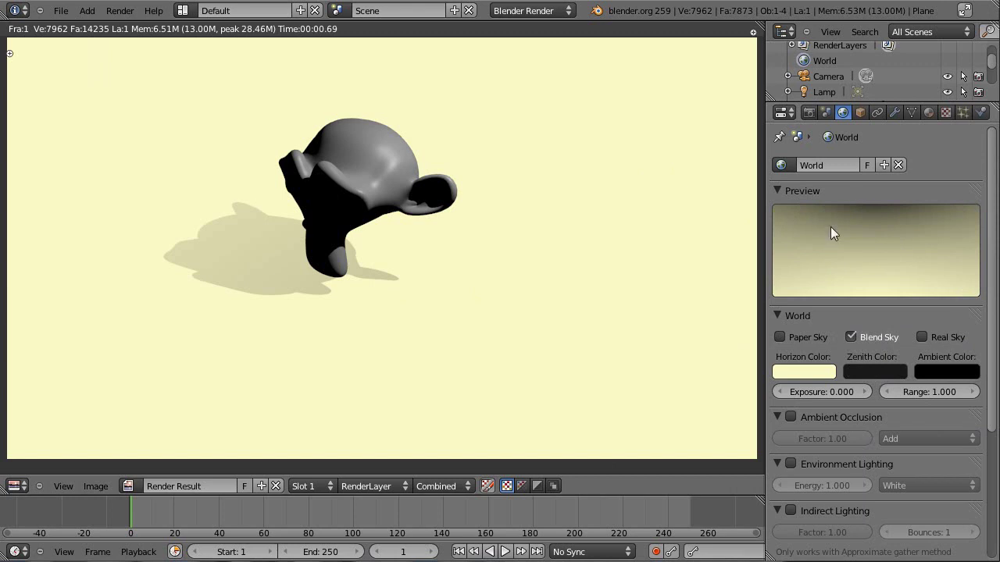
pyautogui.press('F12')
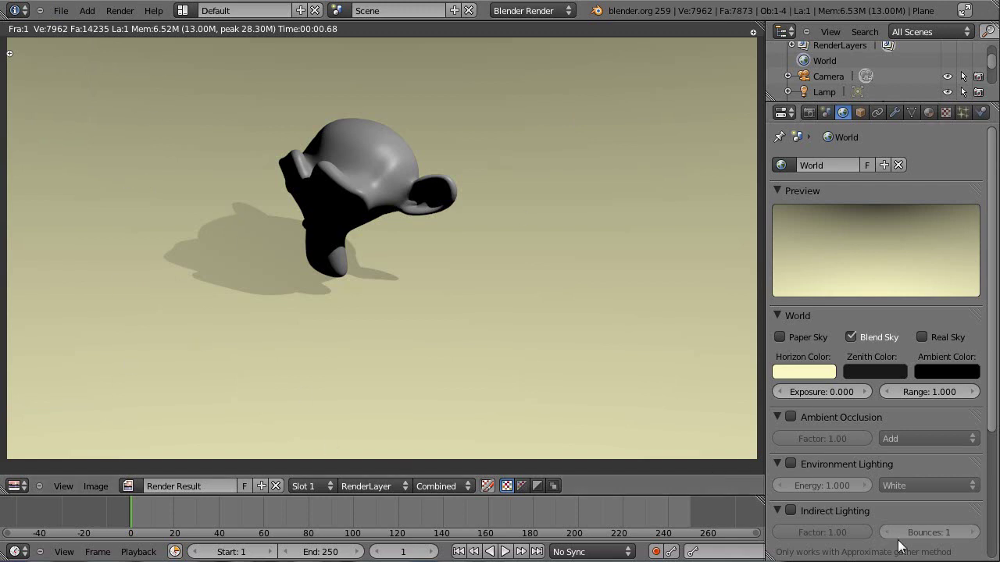
# Step: Set the world's zenith colour to a bright light orange and render the scene with the blended background
pyautogui.click(898, 372)
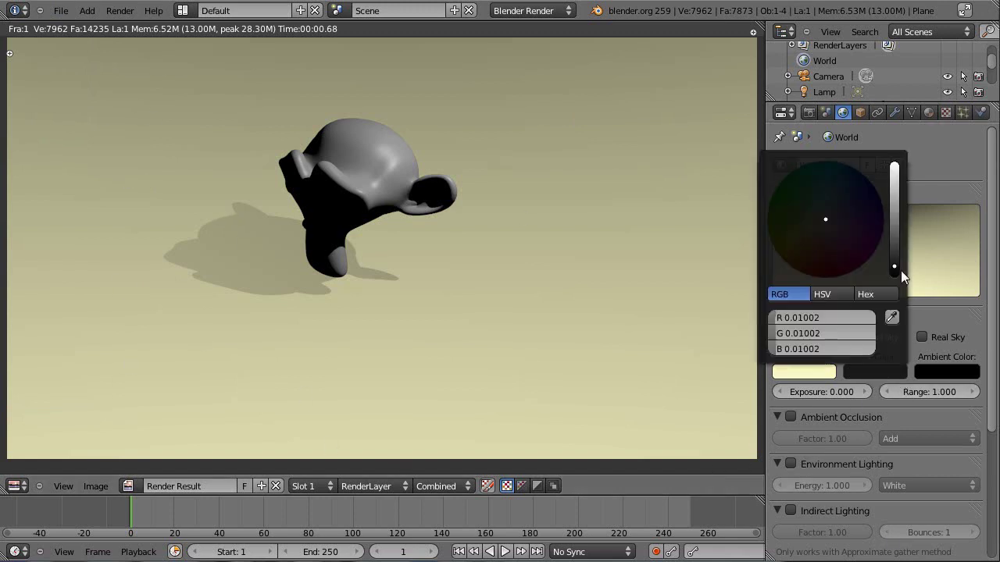
pyautogui.moveTo(896, 267); pyautogui.dragTo(894, 166)
pyautogui.moveTo(814, 231)
pyautogui.mouseDown()
pyautogui.moveTo(824, 279)
pyautogui.moveTo(858, 198)
pyautogui.moveTo(798, 254)
pyautogui.mouseUp()
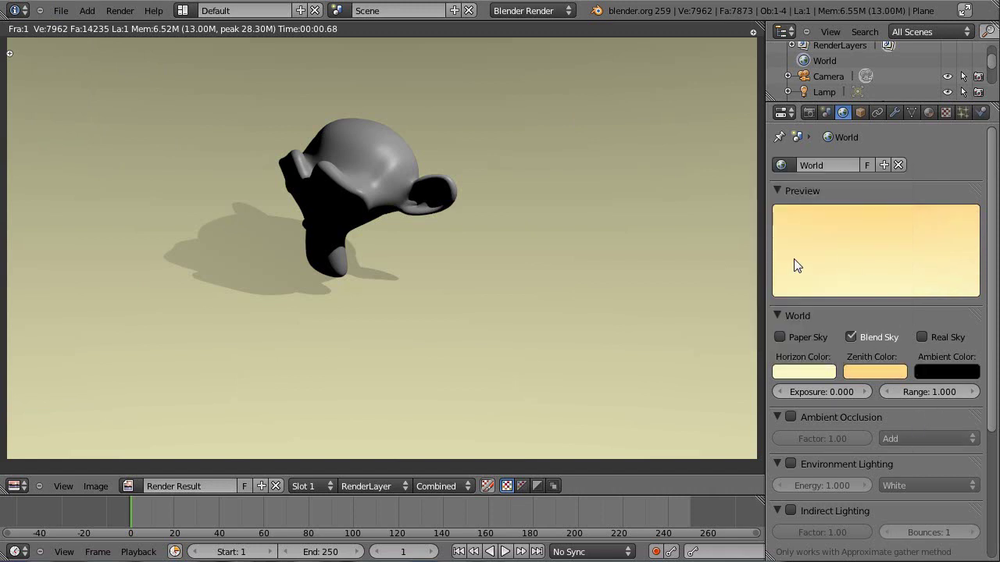
pyautogui.press('F12')
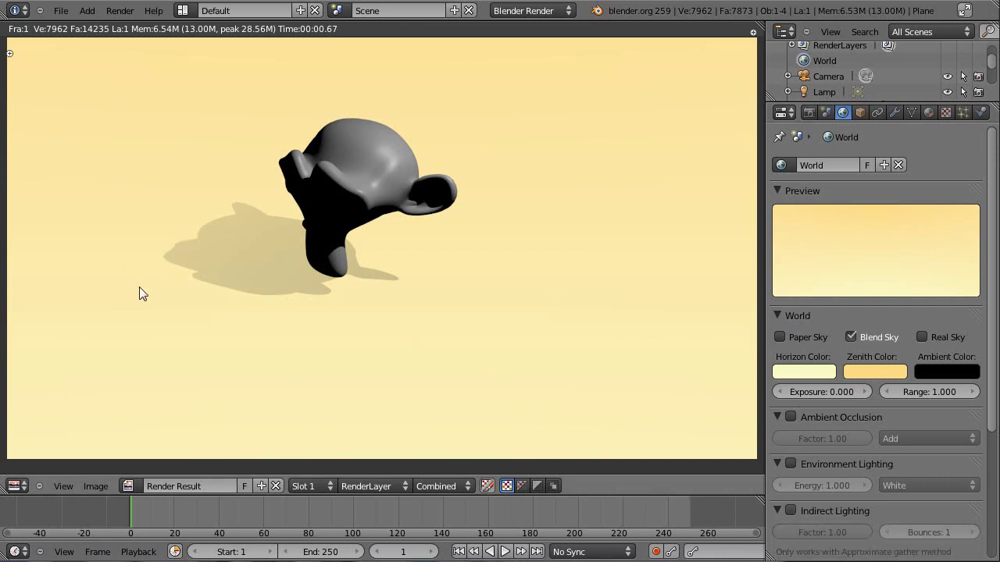
pyautogui.press('Escape')
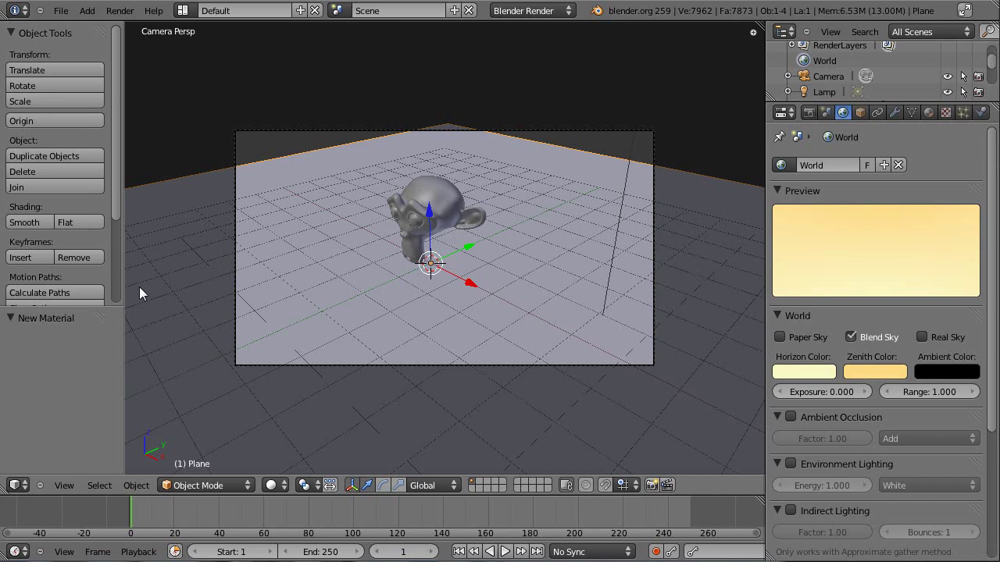
# Step: Select the lamp beside the monkey in the orthographic top view and change its type to Area
pyautogui.scroll(-6, 412, 265)
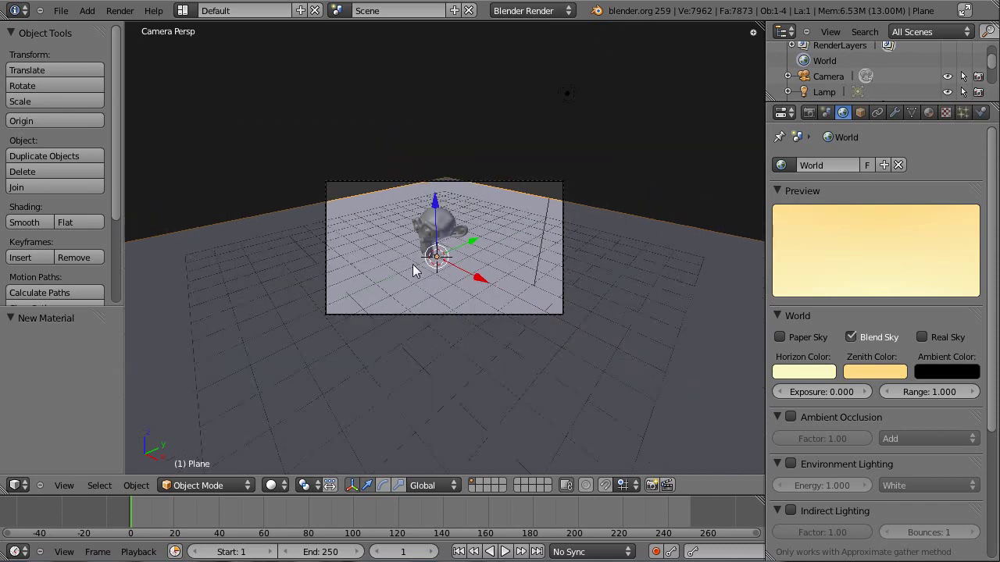
pyautogui.scroll(5, 500, 259)
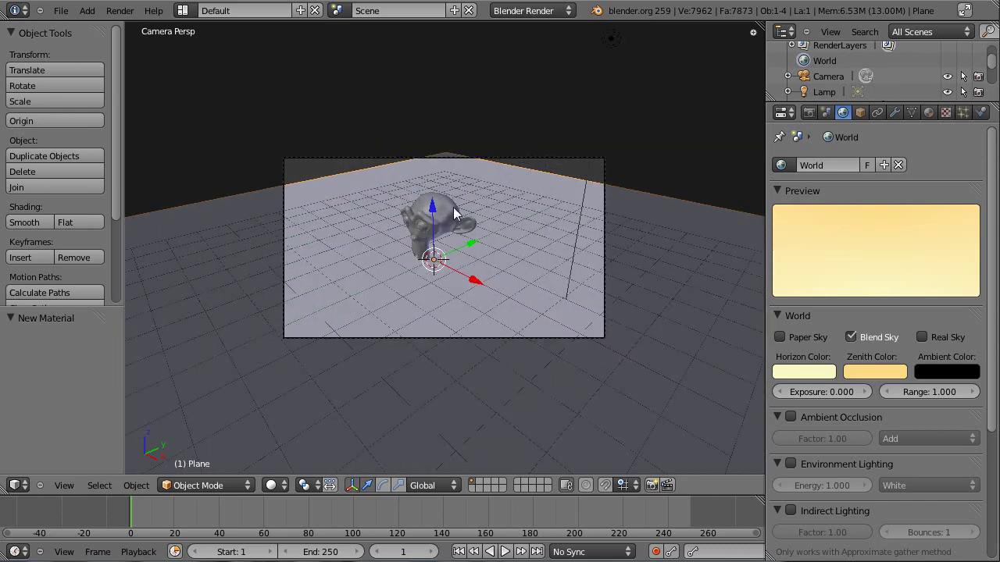
pyautogui.scroll(4, 491, 172)
pyautogui.press('KP_7')
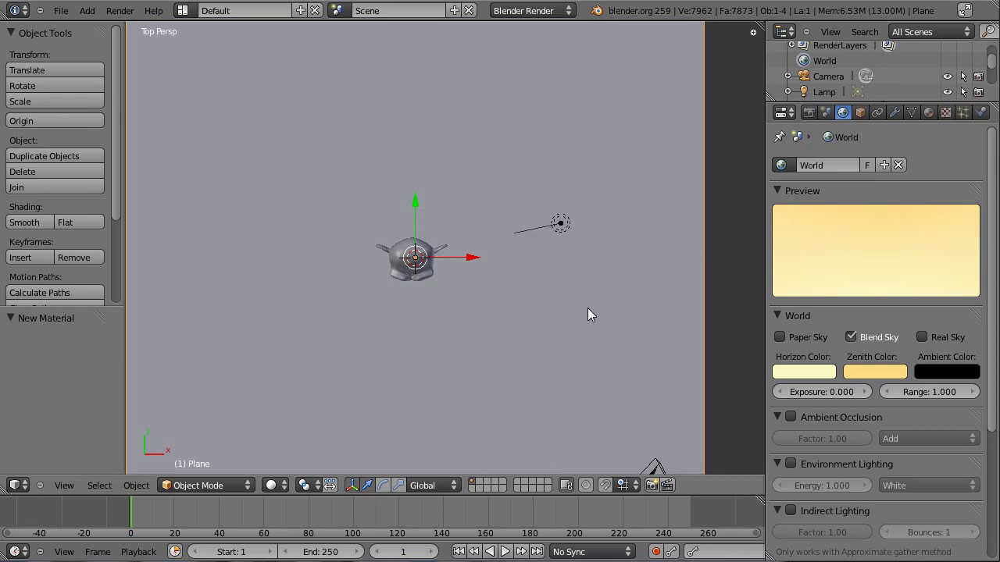
pyautogui.scroll(-1, 551, 337)
pyautogui.press('KP_5')
pyautogui.scroll(1, 649, 217)
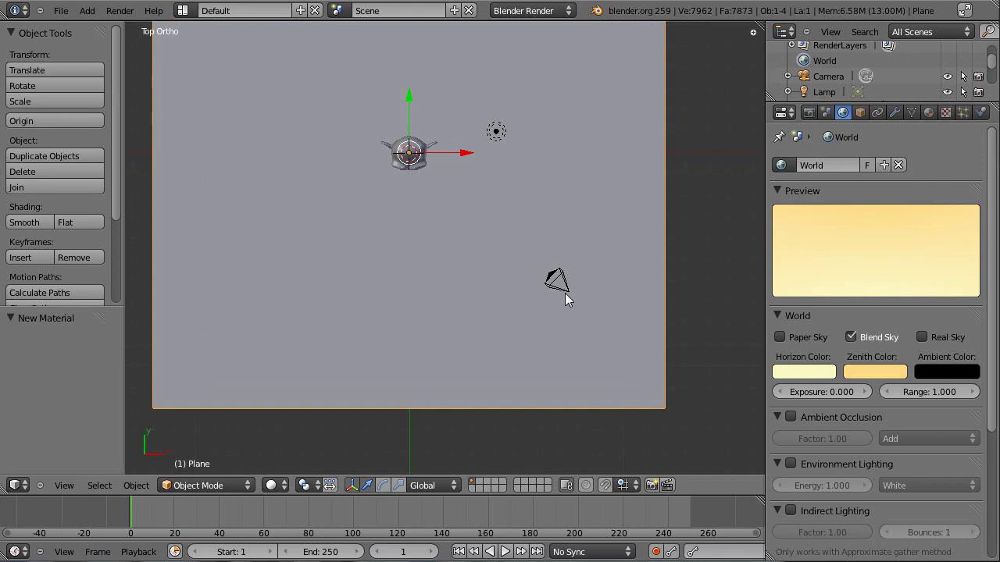
pyautogui.rightClick(500, 129)
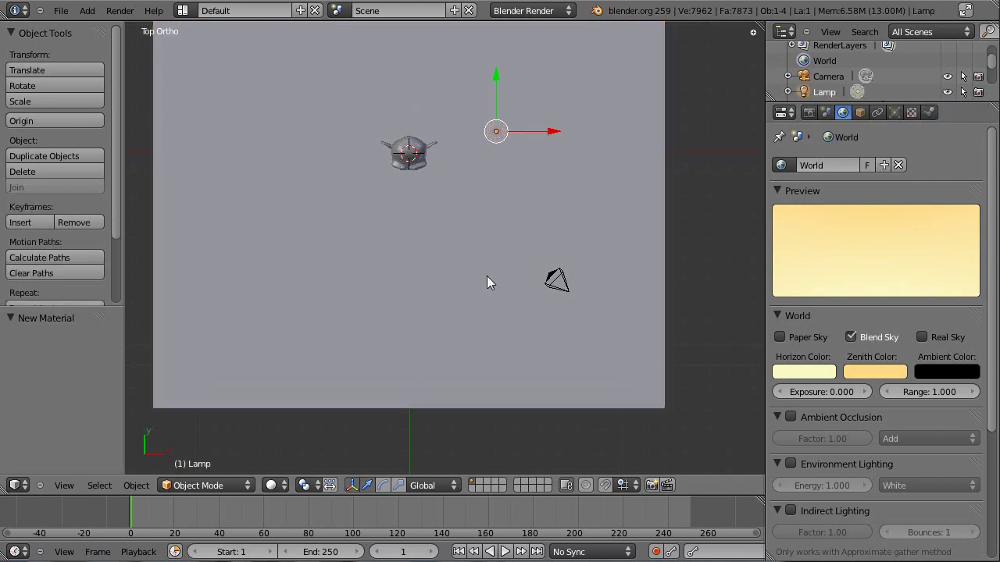
pyautogui.click(894, 111)
pyautogui.click(958, 337)
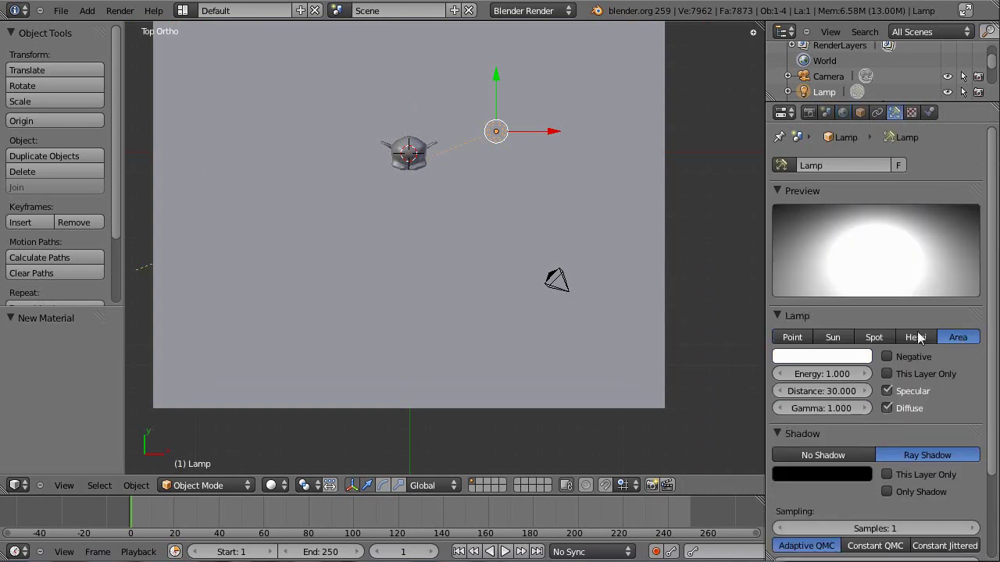
# Step: Set the area lamp's distance to about 3.856 and render the scene
pyautogui.scroll(-3, 977, 432)
pyautogui.moveTo(493, 235); pyautogui.dragTo(468, 147, button='middle')
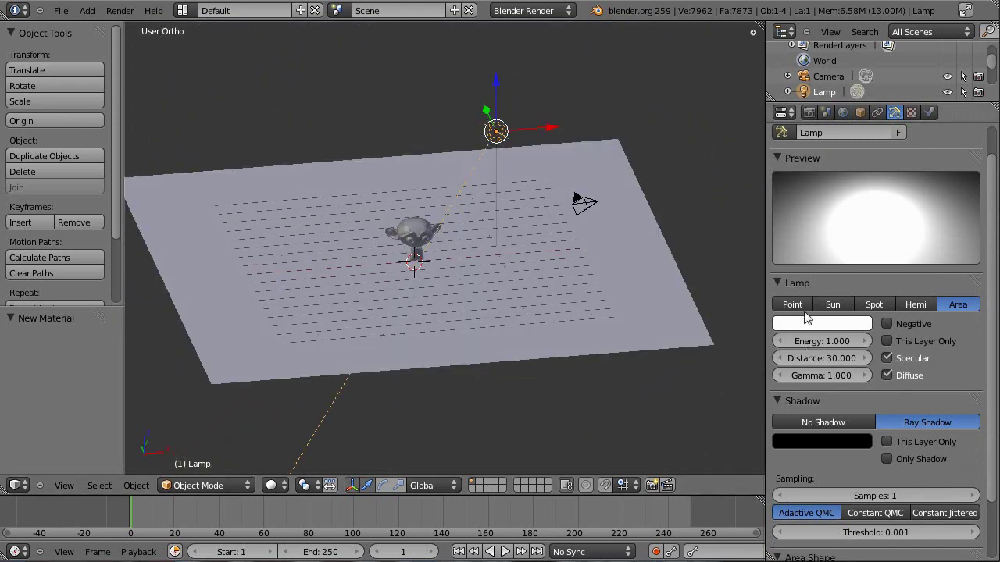
pyautogui.scroll(5, 696, 315)
pyautogui.scroll(-5, 536, 297)
pyautogui.moveTo(830, 358); pyautogui.dragTo(788, 358)
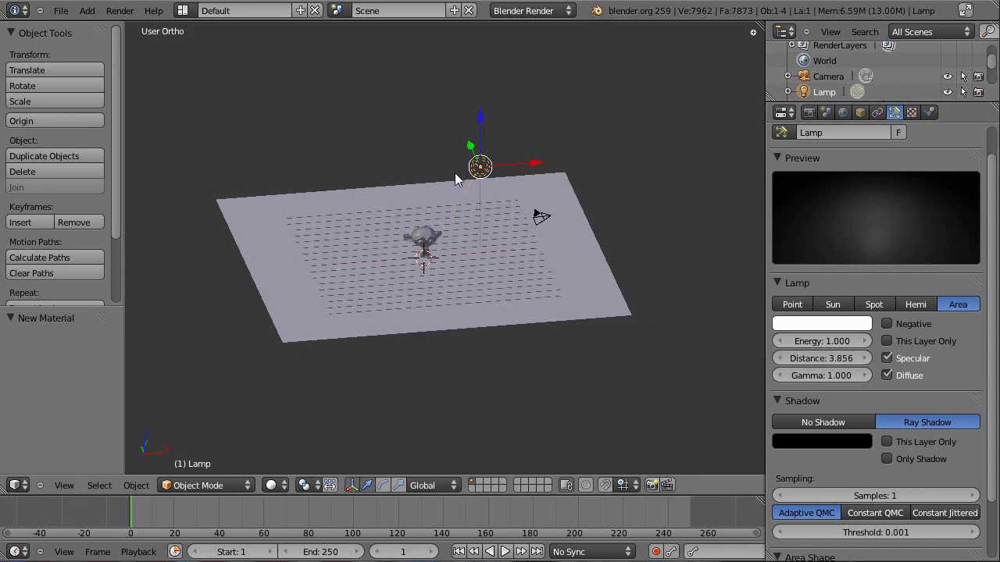
pyautogui.moveTo(542, 233); pyautogui.dragTo(507, 185, button='middle')
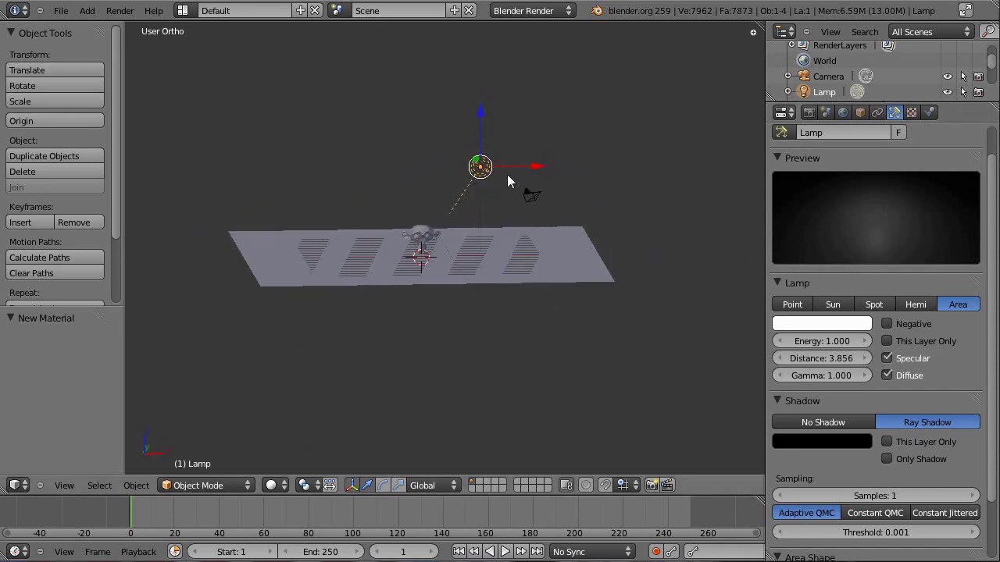
pyautogui.scroll(5, 570, 151)
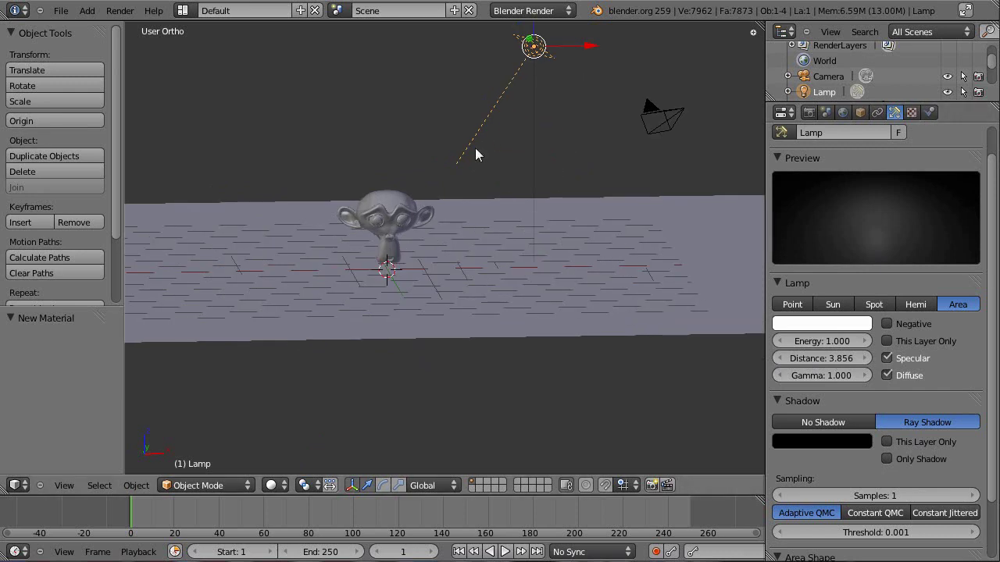
pyautogui.press('F12')
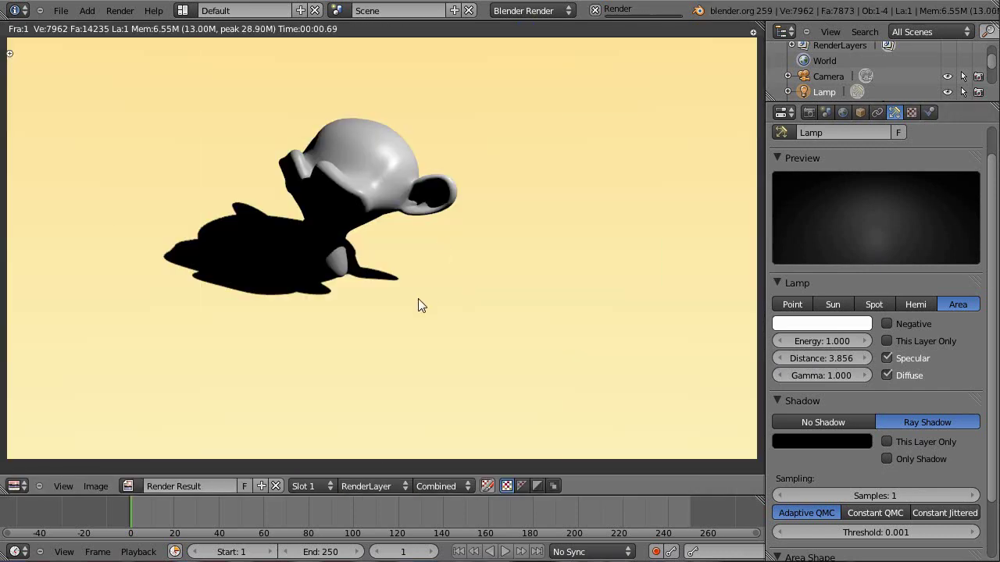
pyautogui.press('Escape')
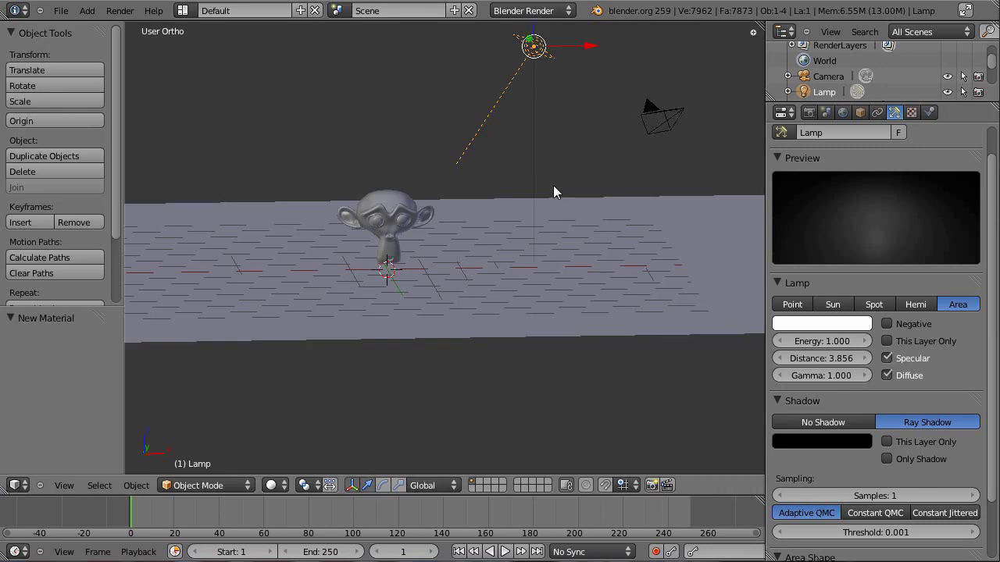
# Step: Set the area lamp's distance to about 2.640 and render the scene again
pyautogui.moveTo(813, 361); pyautogui.dragTo(770, 360)
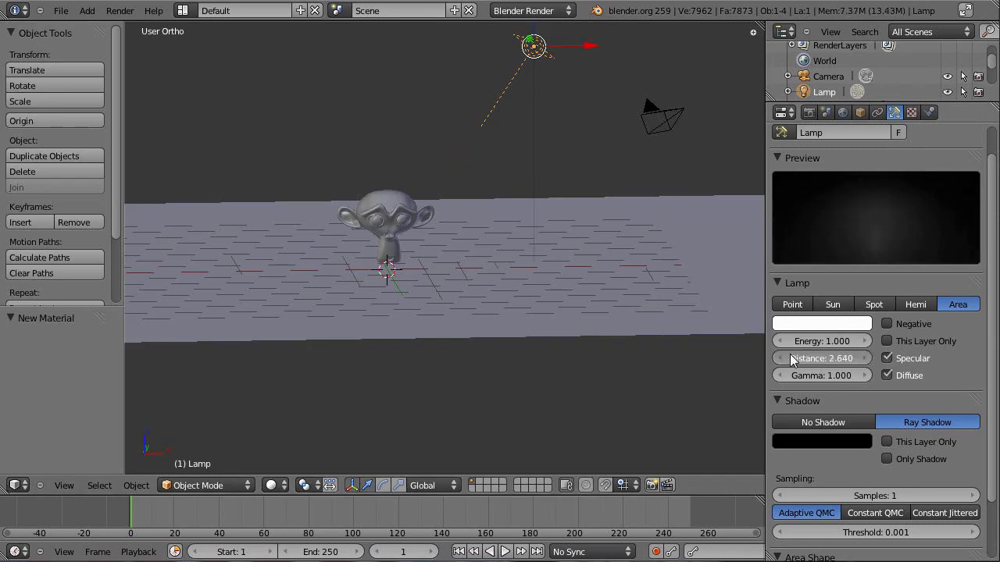
pyautogui.press('F12')
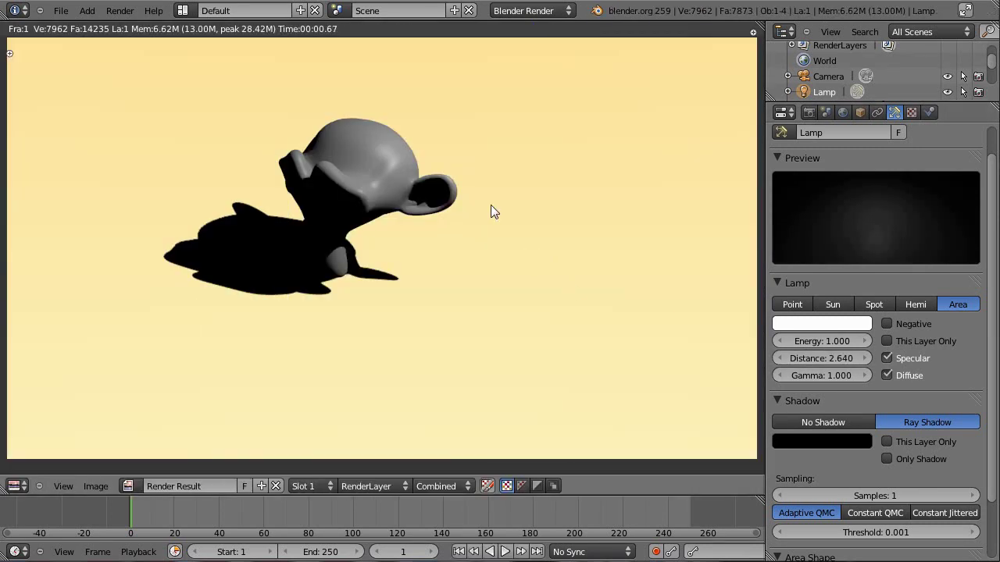
pyautogui.press('F12')
pyautogui.press('Escape')
# Step: Clear the area lamp's rotation and rotate it about 56.6° in the front view so it tilts towards the monkey
pyautogui.press('KP_1')
pyautogui.press('KP_7')
pyautogui.scroll(-2, 612, 374)
pyautogui.press('KP_1')
pyautogui.hotkey('alt', 'r')
pyautogui.press('KP_3')
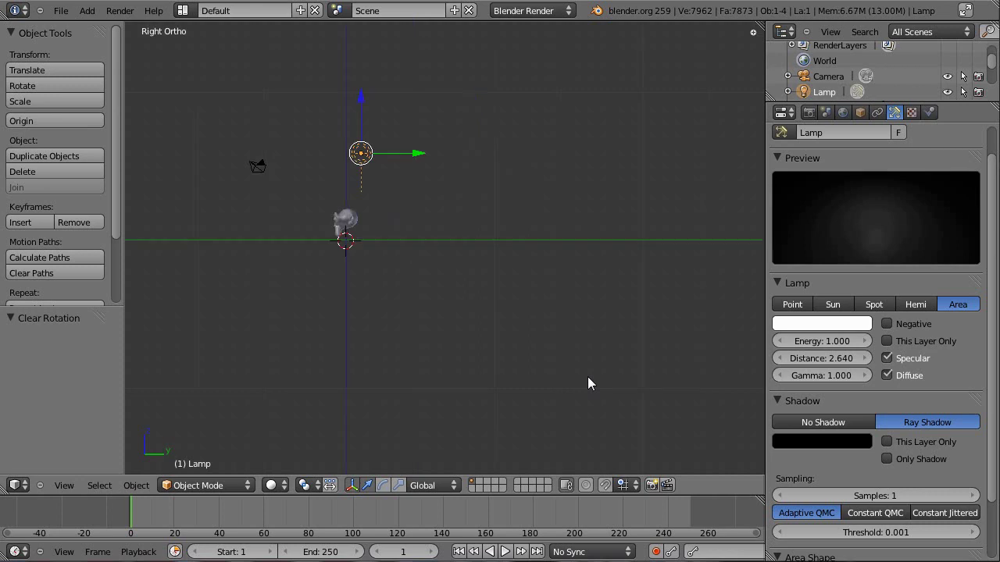
pyautogui.press('KP_1')
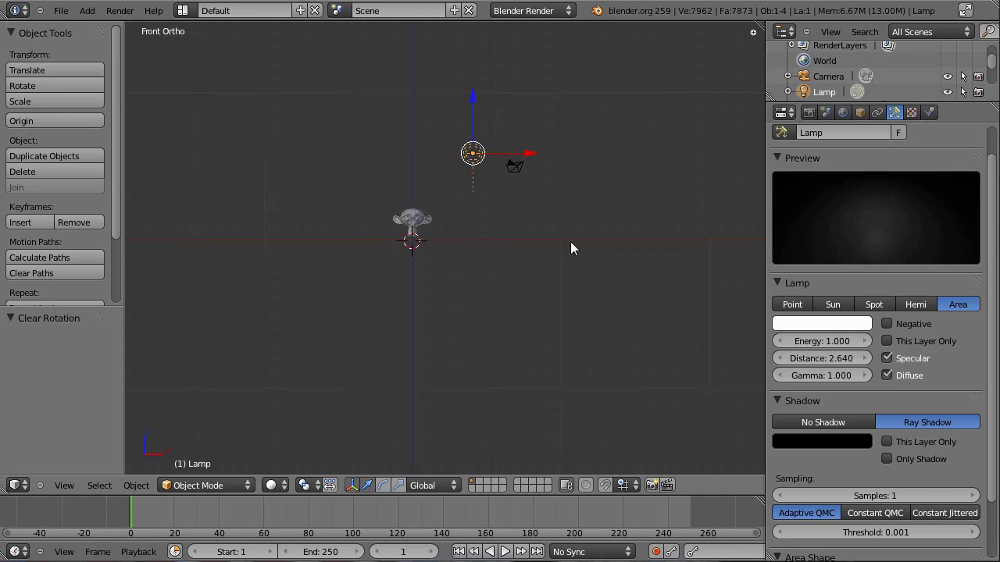
pyautogui.press('r')
pyautogui.click(488, 241)
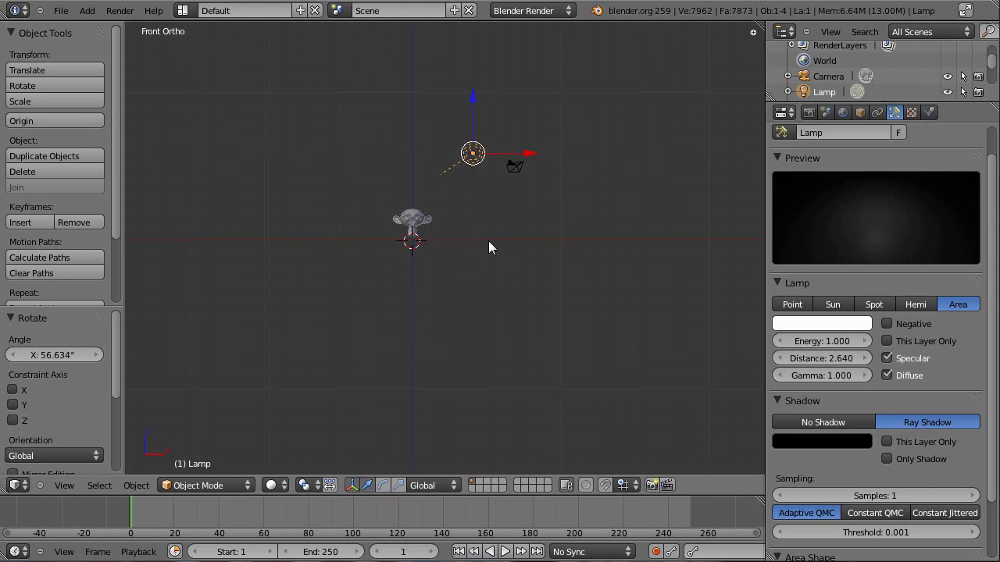
# Step: Move the area lamp in the top view by about 3.369 in X and -4.685 in Y, in front of the monkey
pyautogui.press('KP_7')
pyautogui.keyDown('shift'); pyautogui.moveTo(566, 391); pyautogui.dragTo(548, 259, button='middle'); pyautogui.keyUp('shift')
pyautogui.press('g')
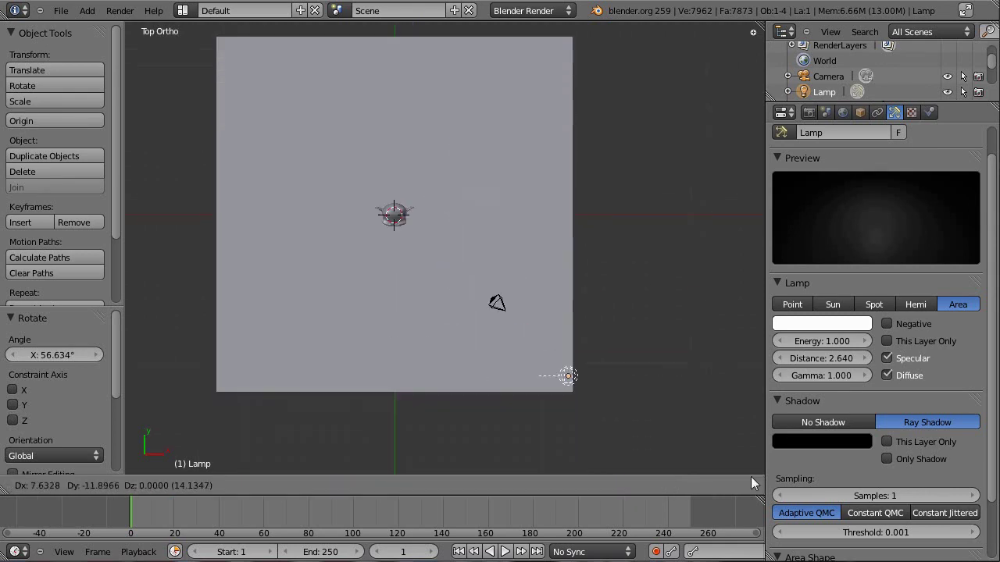
pyautogui.click(651, 338)
pyautogui.moveTo(650, 339); pyautogui.dragTo(631, 273, button='middle')
pyautogui.press('KP_1')
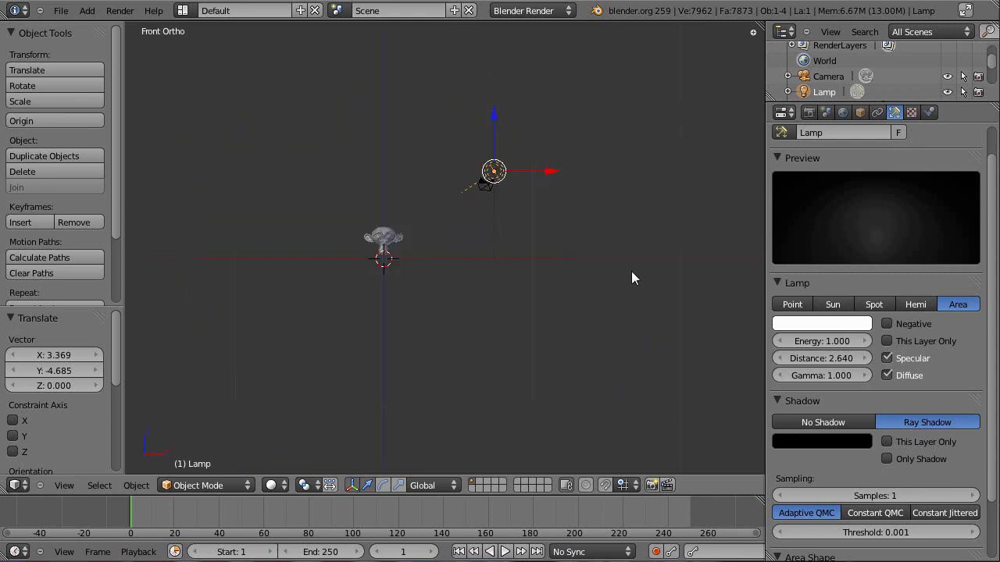
# Step: Rotate the area lamp about 34.9° in the top view to aim it at the monkey
pyautogui.press('KP_7')
pyautogui.press('r')
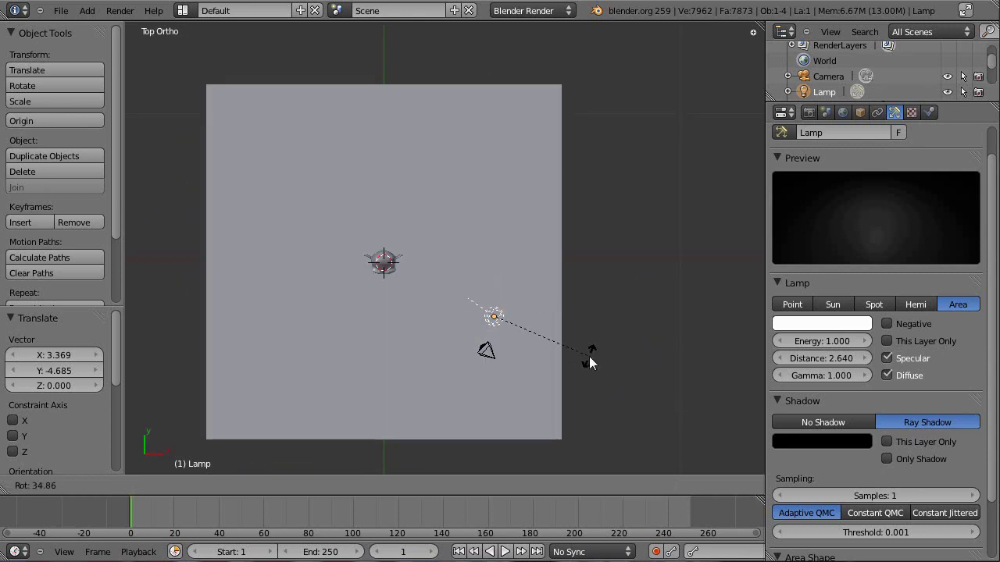
pyautogui.click(586, 328)
# Step: Shift the area lamp by about -2.106 in X and -0.421 in Y, and render the scene
pyautogui.press('g')
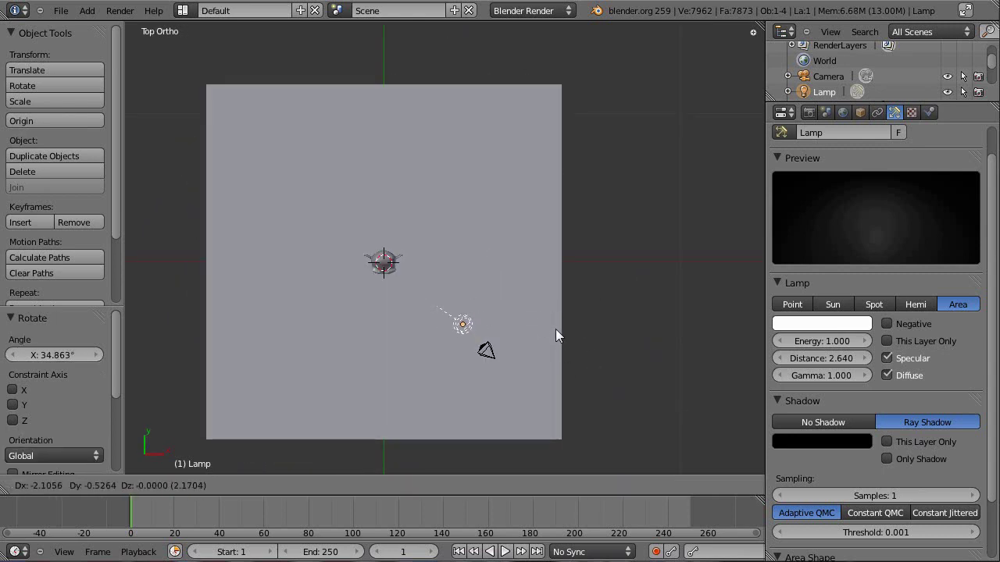
pyautogui.click(555, 329)
pyautogui.press('F12')
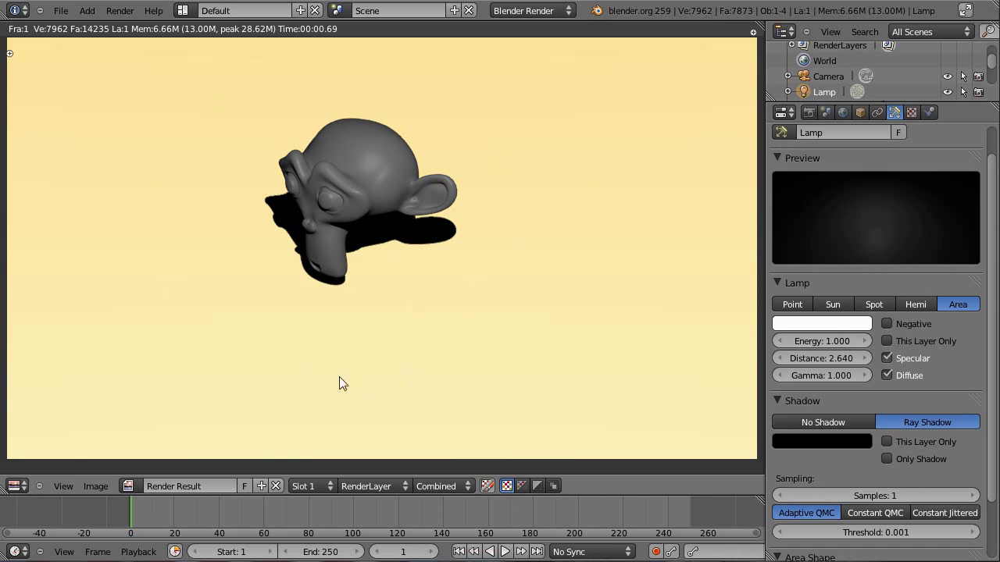
# Step: Try the lamp's Only Shadow option in a render, turn it off again and re-render
pyautogui.click(887, 459)
pyautogui.press('F12')
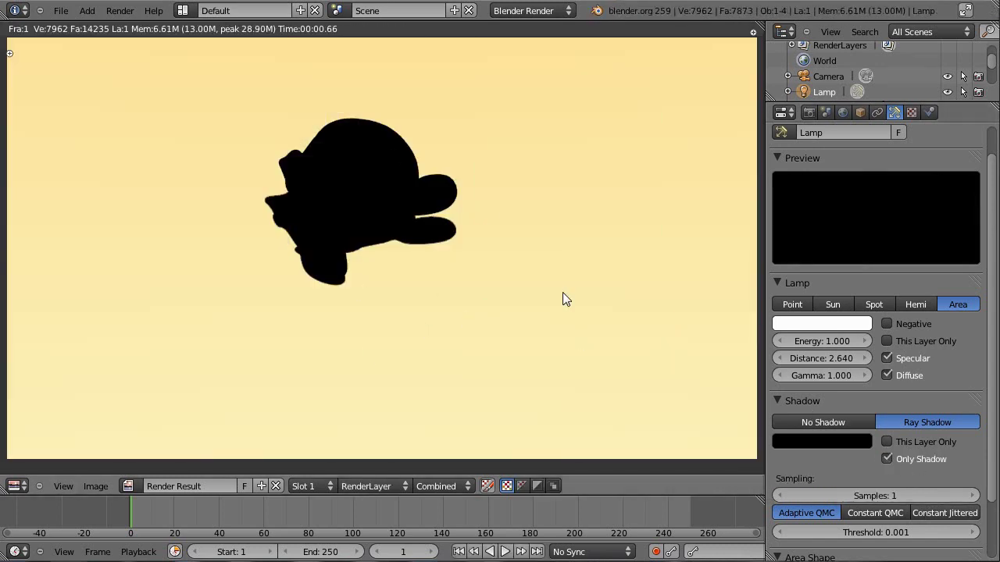
pyautogui.click(903, 458)
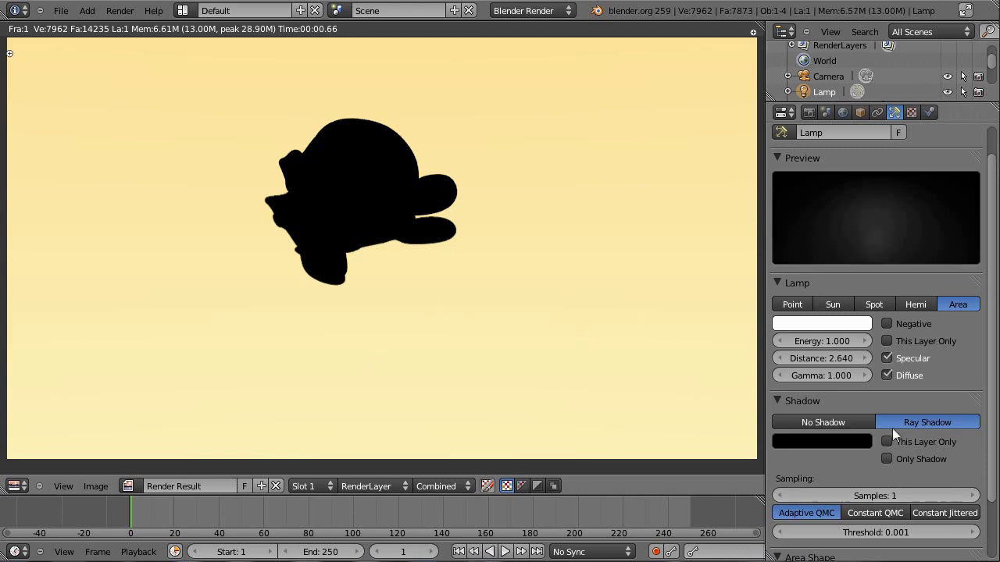
pyautogui.press('F12')
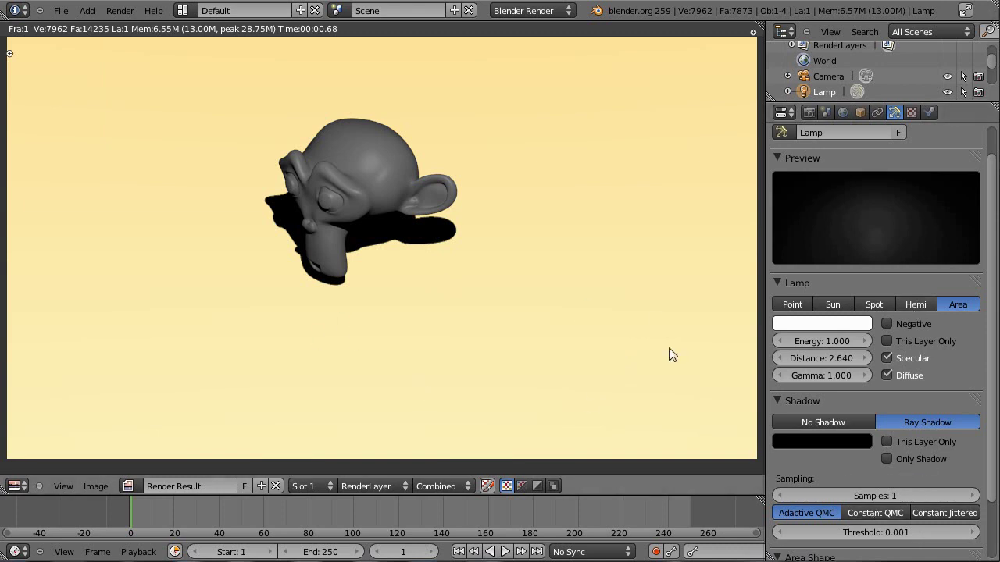
pyautogui.press('Escape')
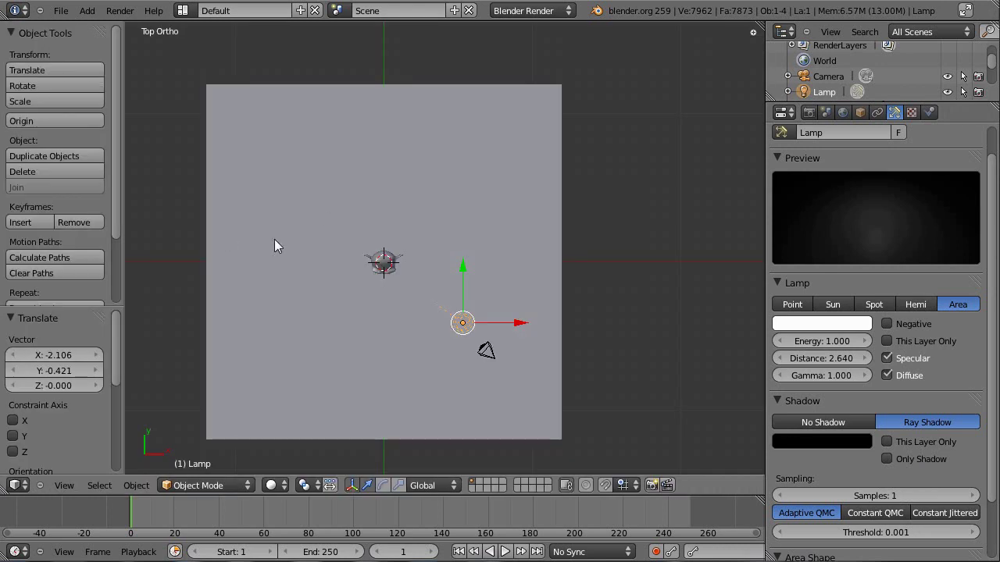
# Step: Duplicate the area lamp about -9.261 in X and -0.122 in Y, and rotate the copy about 94.4° towards the monkey
pyautogui.scroll(3, 547, 353)
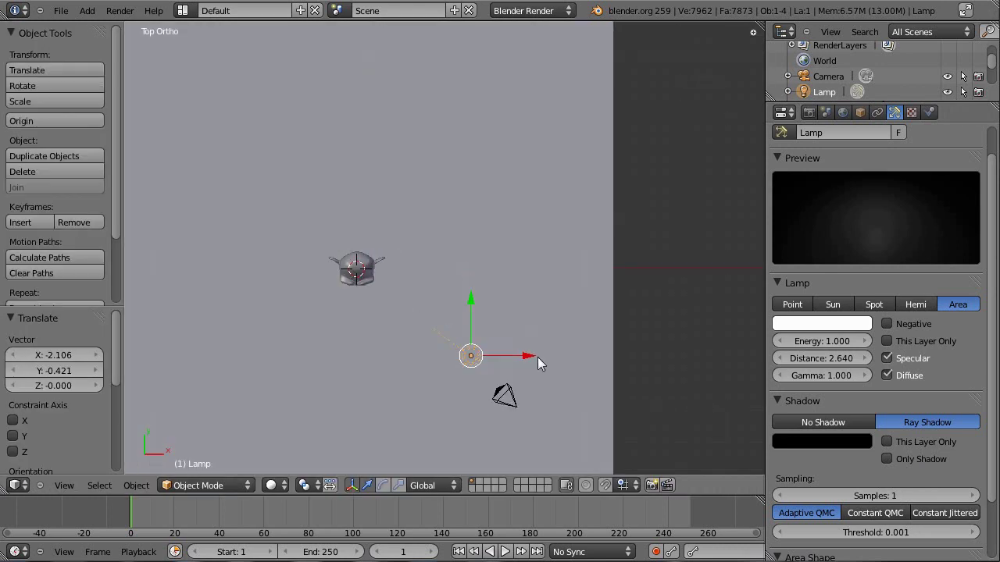
pyautogui.keyDown('shift'); pyautogui.moveTo(507, 382); pyautogui.dragTo(658, 238, button='middle'); pyautogui.keyUp('shift')
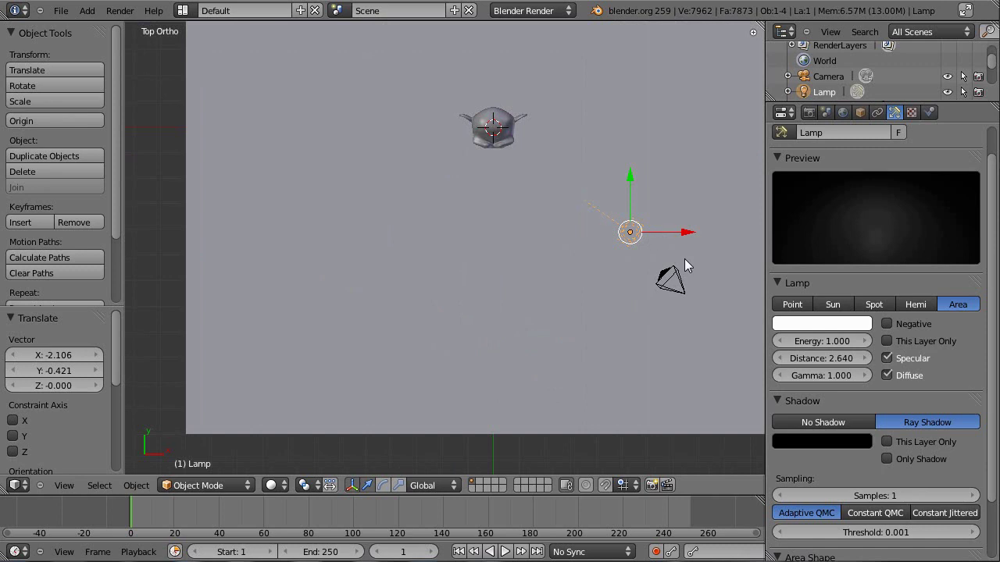
pyautogui.hotkey('shift', 'd')
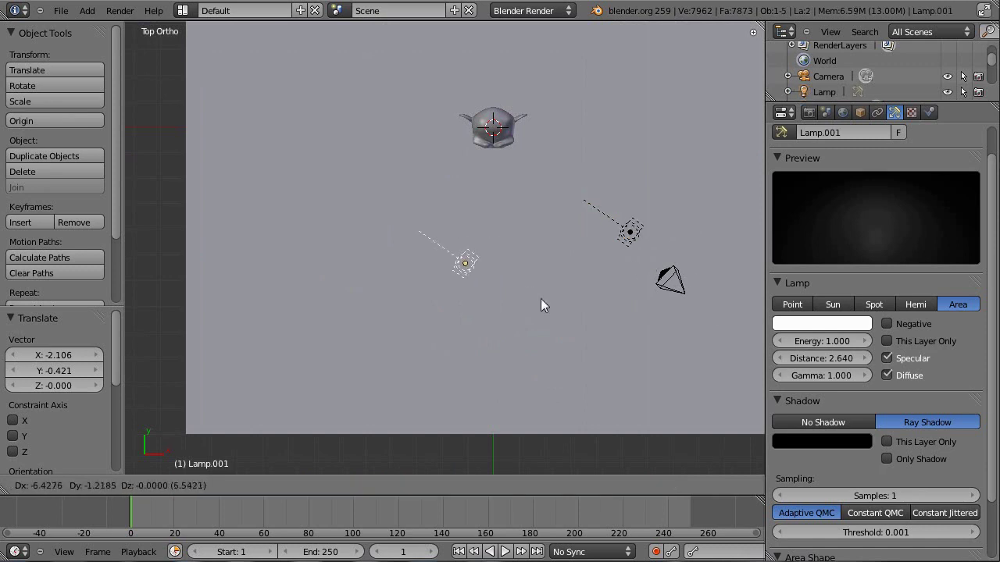
pyautogui.click(471, 273)
pyautogui.press('r')
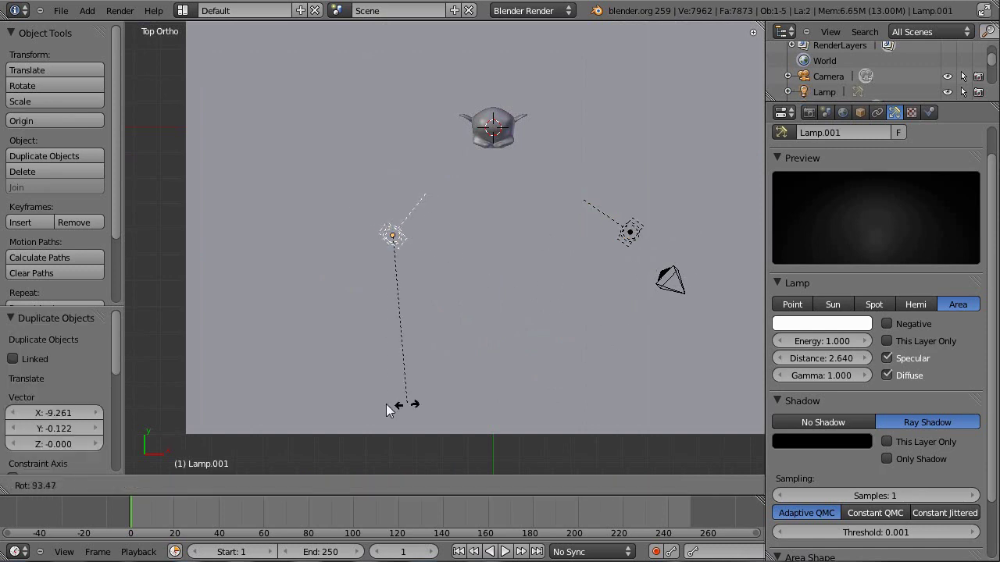
pyautogui.click(383, 393)
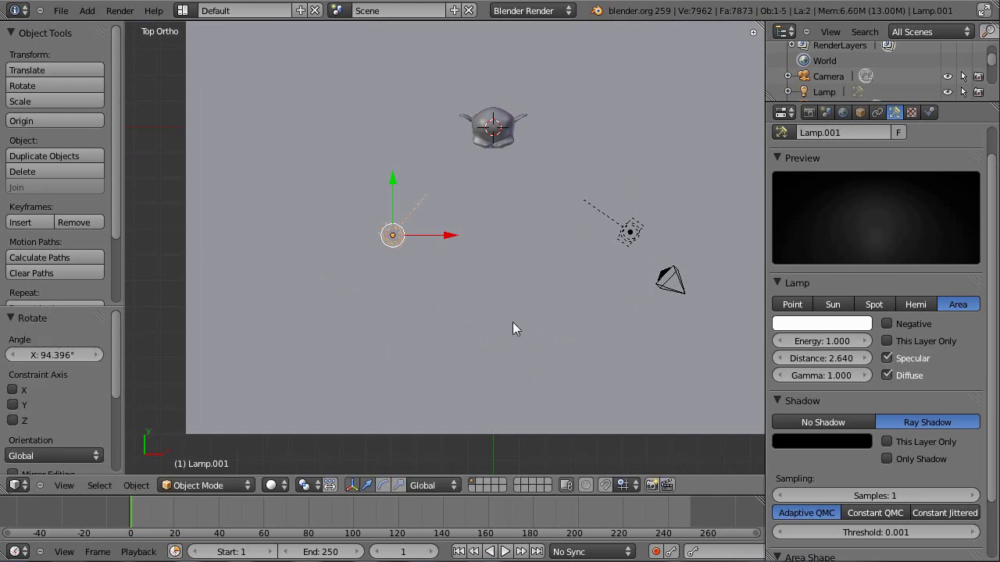
# Step: Move the duplicate lamp by about 0.518 in X and -0.244 in Y, and render the scene with both lamps
pyautogui.press('g')
pyautogui.click(566, 296)
pyautogui.press('F12')
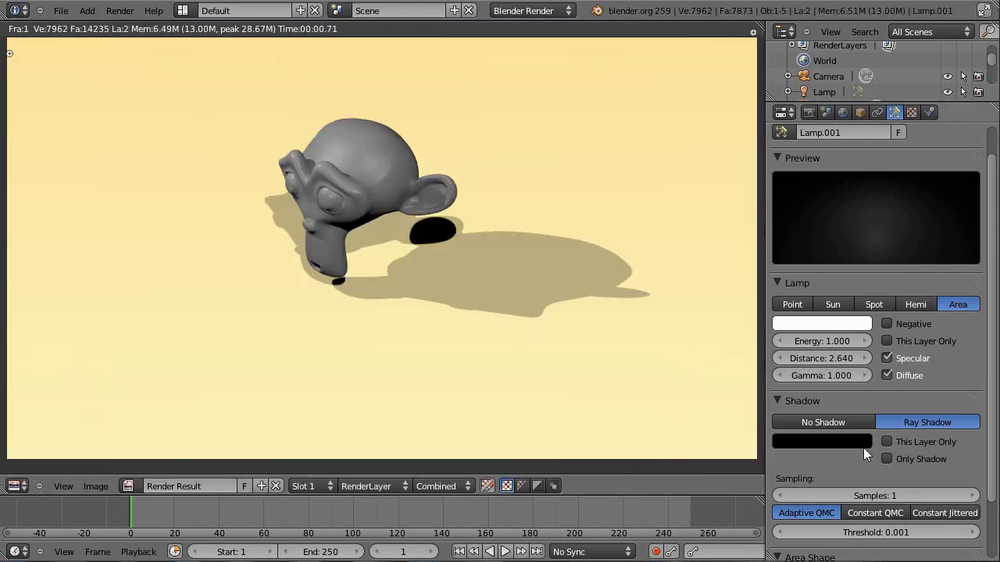
# Step: Set the duplicate lamp to No Shadow and its energy to 0.5, rendering the scene after each change
pyautogui.click(838, 421)
pyautogui.press('F12')
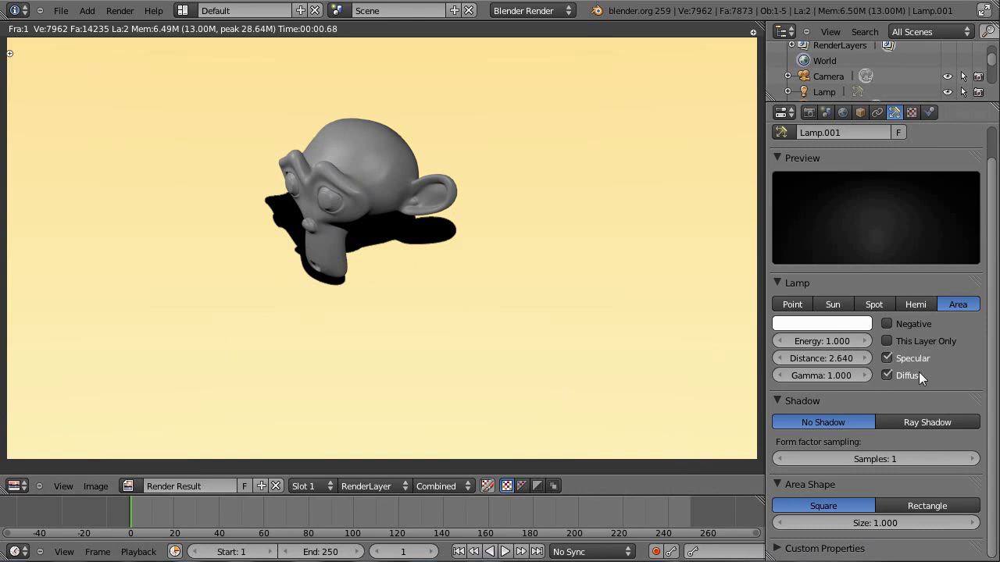
pyautogui.click(823, 341)
pyautogui.write('0.5')
pyautogui.press('Return')
pyautogui.press('F12')
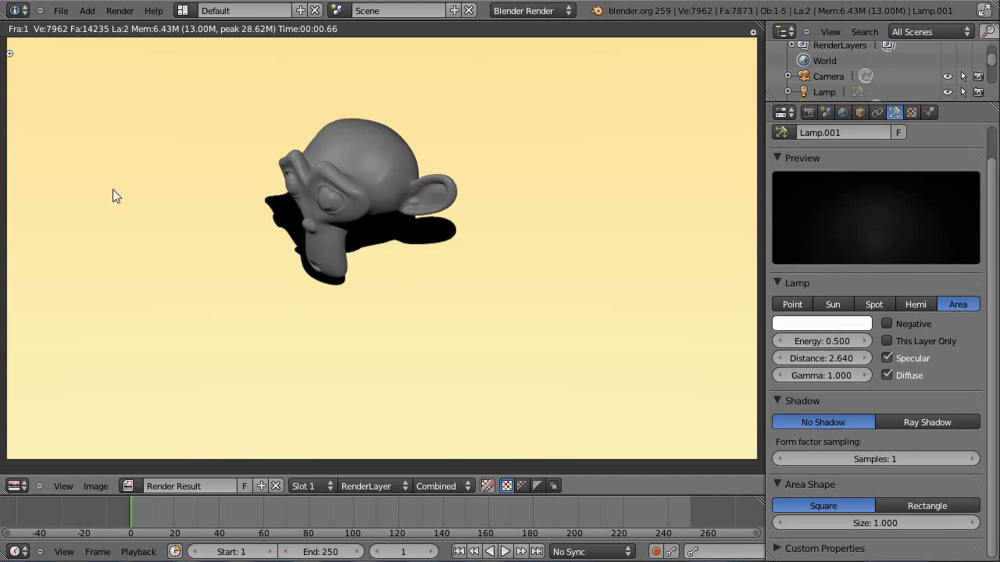
pyautogui.press('Escape')
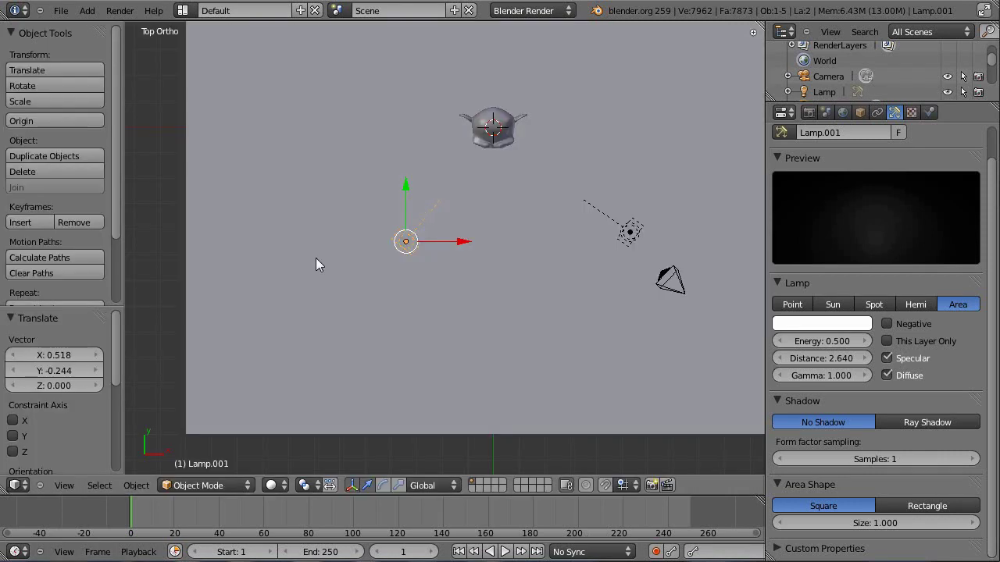
# Step: Duplicate the fill lamp about 4.661 in X and 9.474 in Y to behind the monkey, and rotate the copy about -197°
pyautogui.keyDown('shift'); pyautogui.moveTo(485, 218); pyautogui.dragTo(471, 339, button='middle'); pyautogui.keyUp('shift')
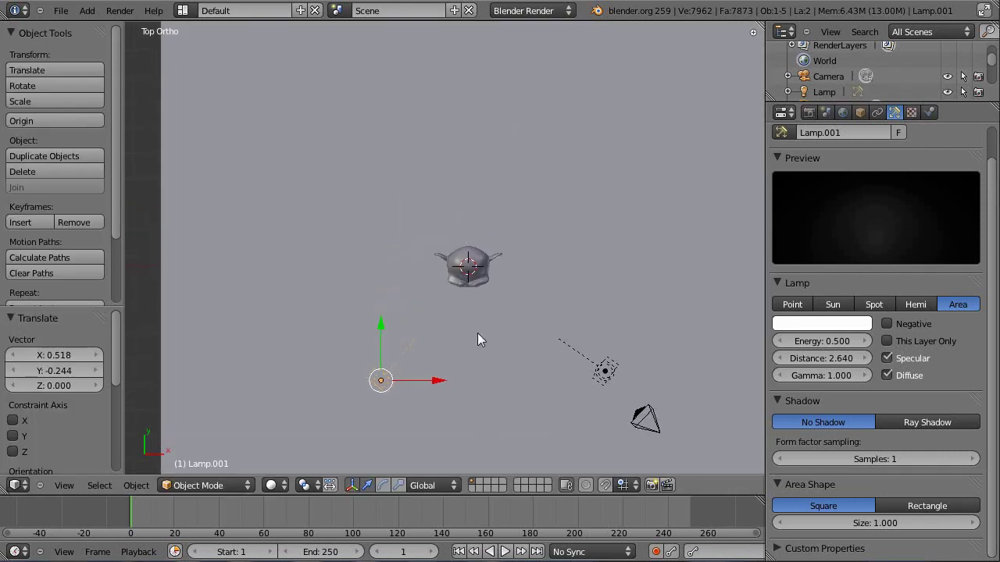
pyautogui.hotkey('shift', 'd')
pyautogui.click(664, 194)
pyautogui.press('r')
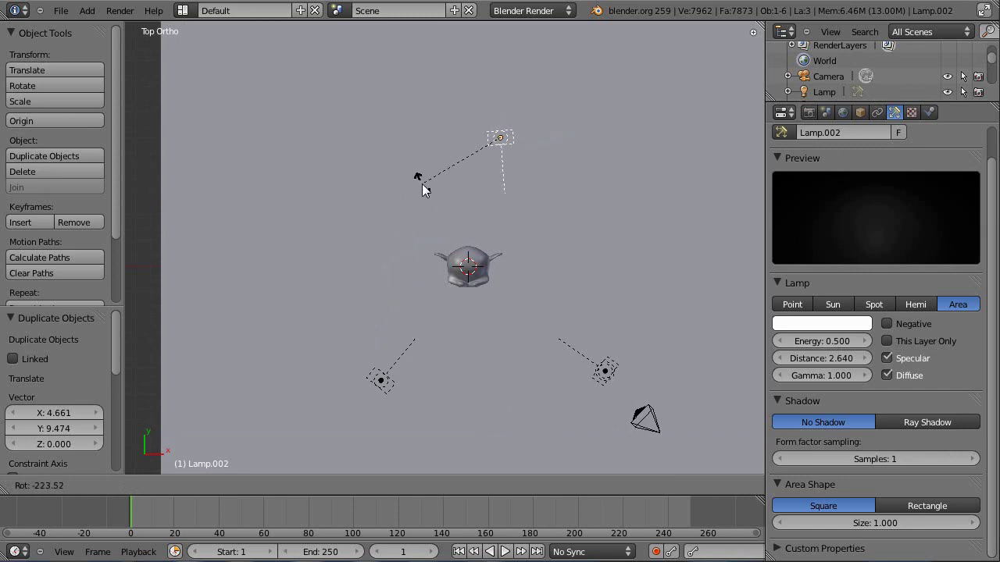
pyautogui.click(394, 151)
# Step: Move the back lamp about 1.066 in X and -1.371 in Y, adjust its rotation towards the monkey, and render
pyautogui.keyDown('shift'); pyautogui.moveTo(614, 212); pyautogui.dragTo(572, 166, button='middle'); pyautogui.keyUp('shift')
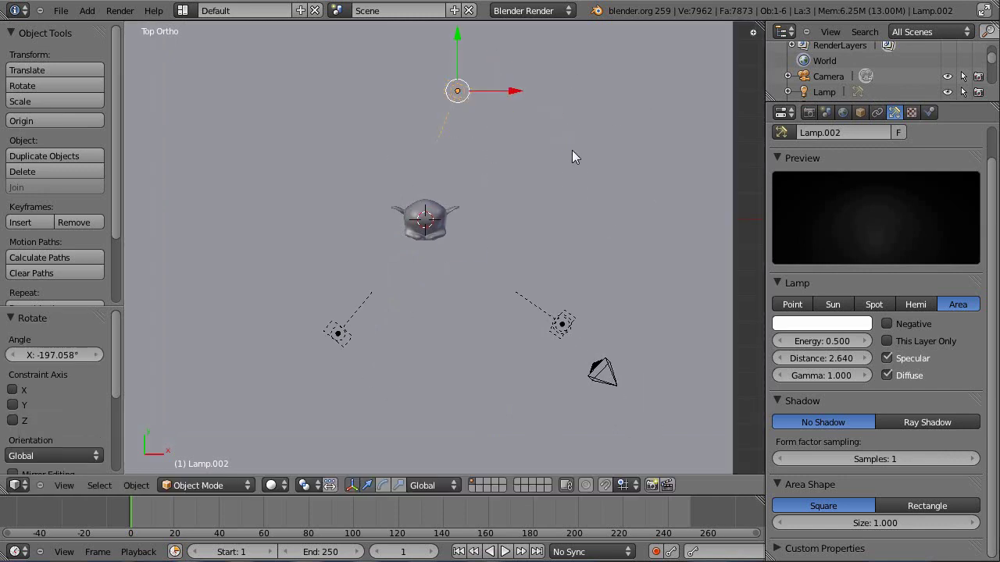
pyautogui.press('g')
pyautogui.click(576, 186)
pyautogui.press('r')
pyautogui.click(555, 240)
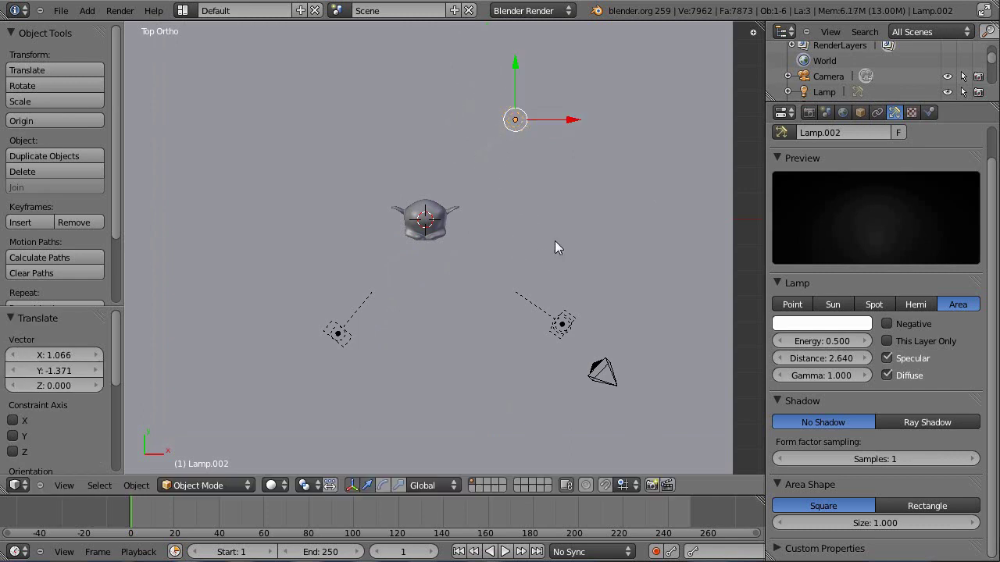
pyautogui.press('F12')
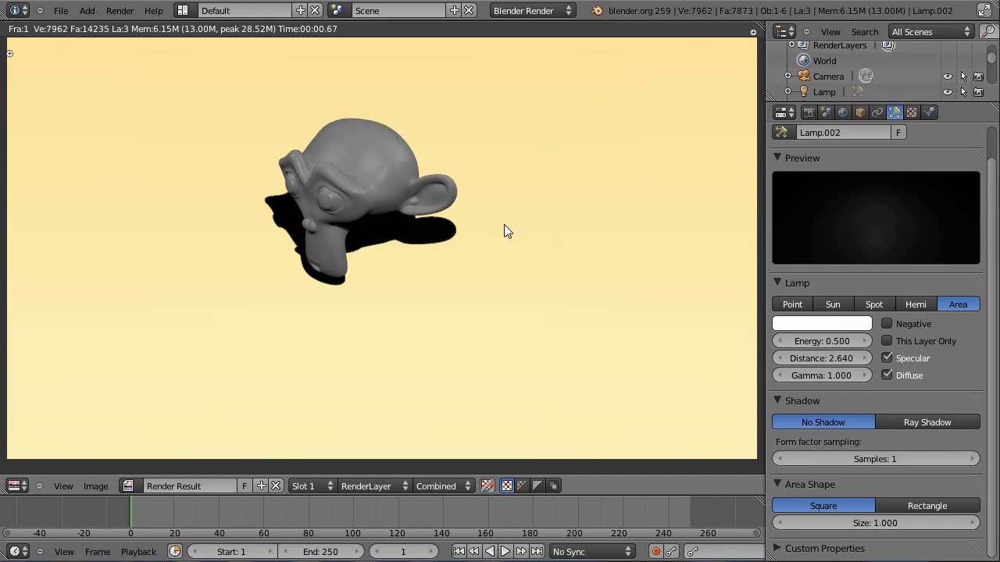
# Step: Shift the back lamp to almost directly behind the monkey, rotate it about -8.5°, and render the scene
pyautogui.press('Escape')
pyautogui.press('r')
pyautogui.click(551, 172)
pyautogui.press('g')
pyautogui.click(499, 130)
pyautogui.press('F12')
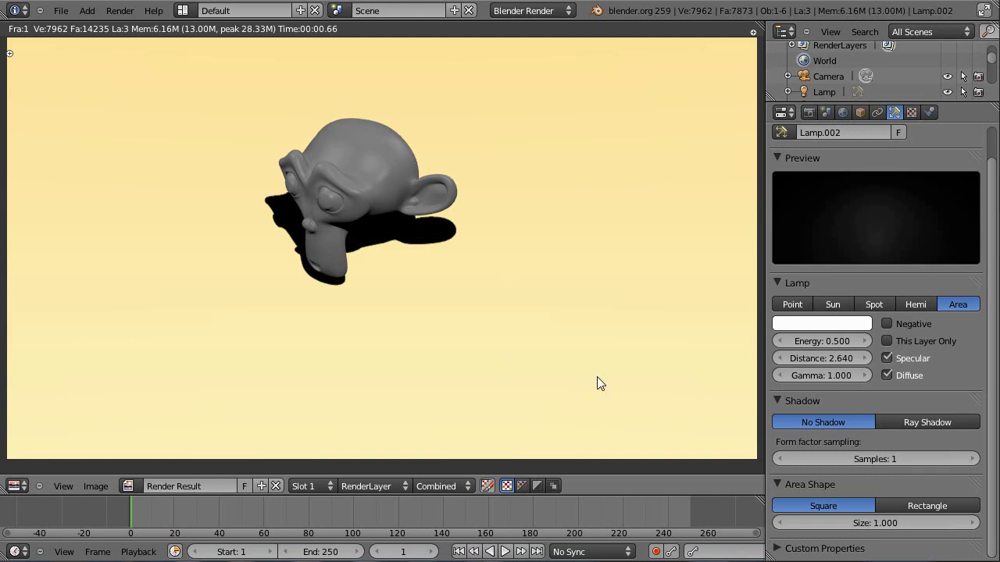
pyautogui.press('Escape')
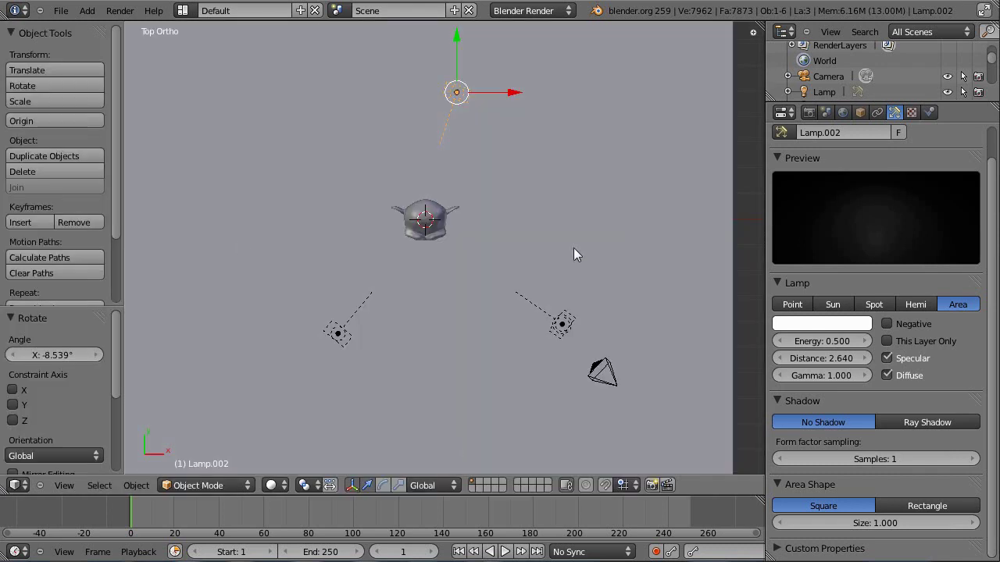
# Step: Move the back lamp diagonally behind the monkey, opposite the fill lamp, finish its aim with a 7.2° rotation, and render
pyautogui.press('r')
pyautogui.click(621, 138)
pyautogui.press('g')
pyautogui.click(628, 134)
pyautogui.press('r')
pyautogui.click(621, 197)
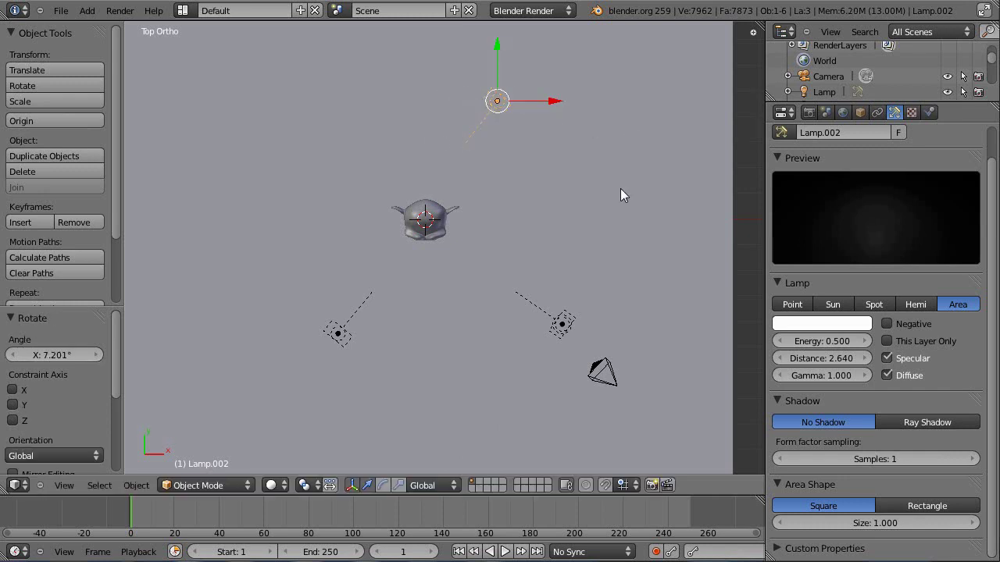
pyautogui.press('F12')
pyautogui.press('Escape')
# Step: Select the main shadow-casting lamp near the camera, set its shadow samples to 5, and render the scene
pyautogui.rightClick(526, 328)
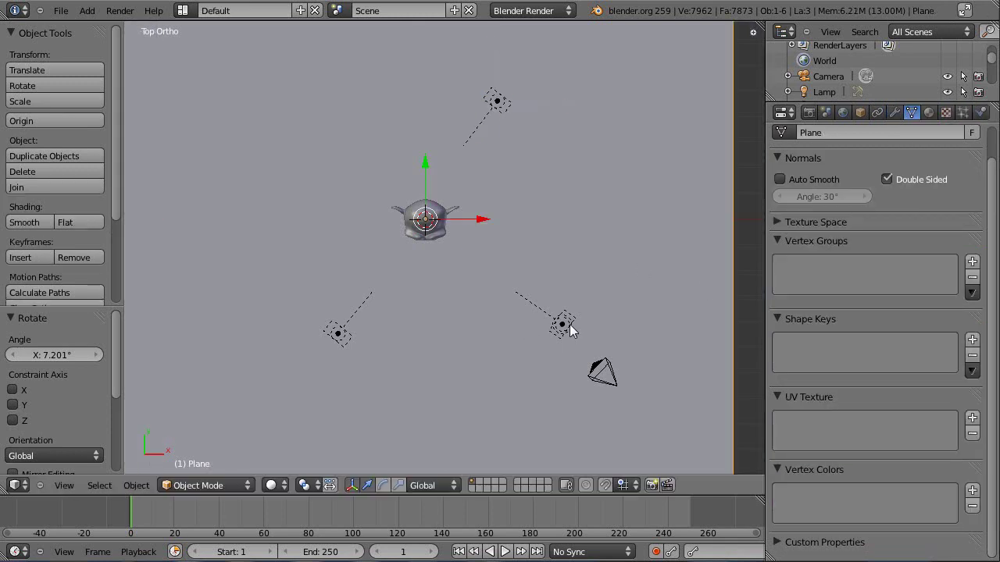
pyautogui.rightClick(568, 328)
pyautogui.scroll(-2, 947, 489)
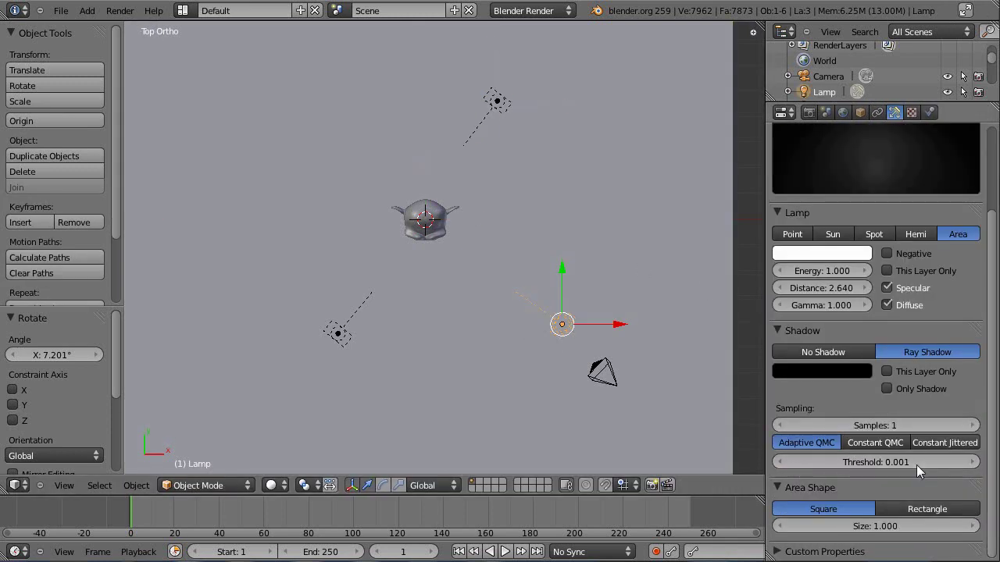
pyautogui.click(969, 425)
pyautogui.click(969, 426)
pyautogui.click(968, 425)
pyautogui.click(968, 426)
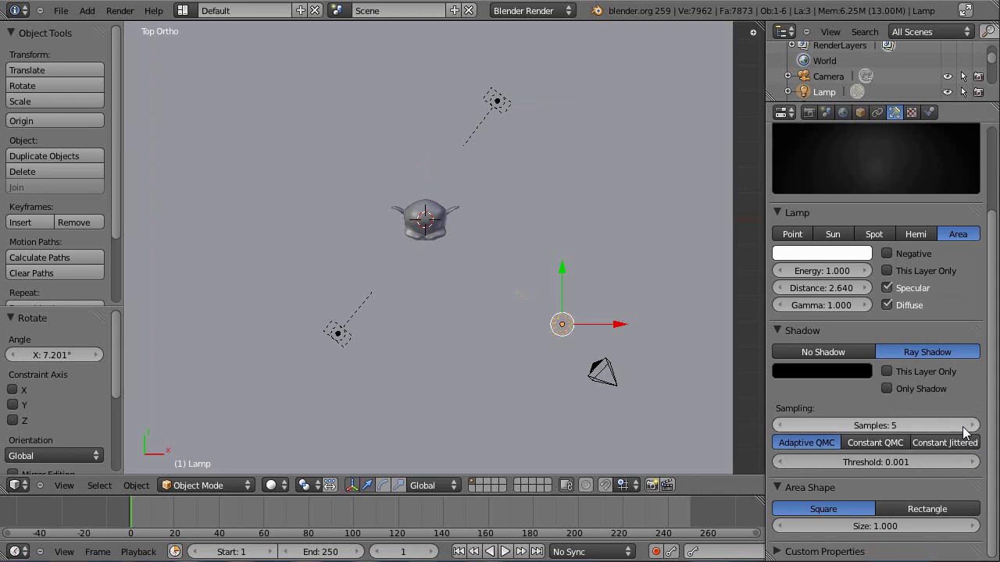
pyautogui.press('F12')
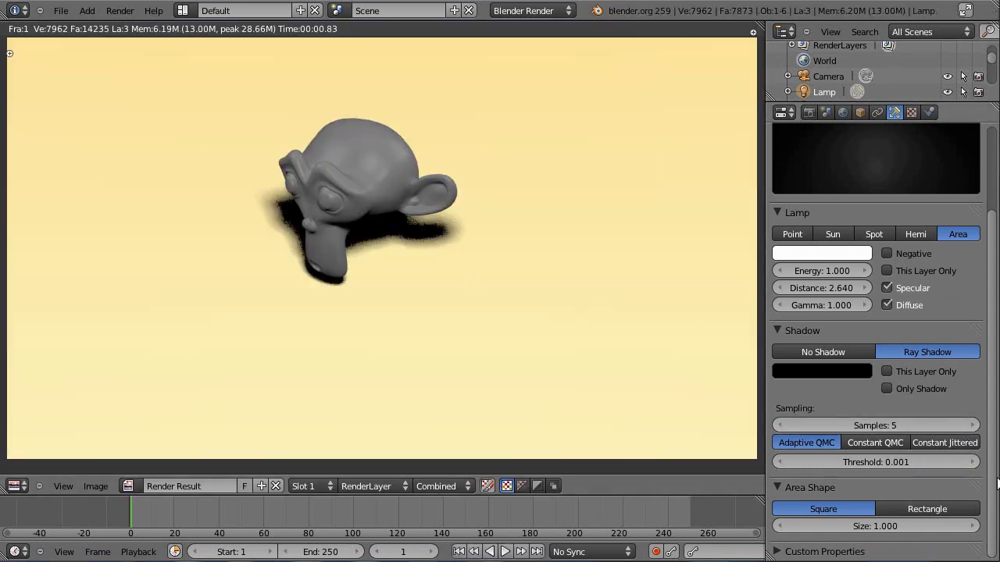
# Step: Raise the main lamp's shadow samples to 10 with test renders along the way, and set them to 12
pyautogui.click(962, 425)
pyautogui.press('F12')
pyautogui.click(966, 426)
pyautogui.click(965, 426)
pyautogui.click(965, 426)
pyautogui.click(965, 426)
pyautogui.press('F12')
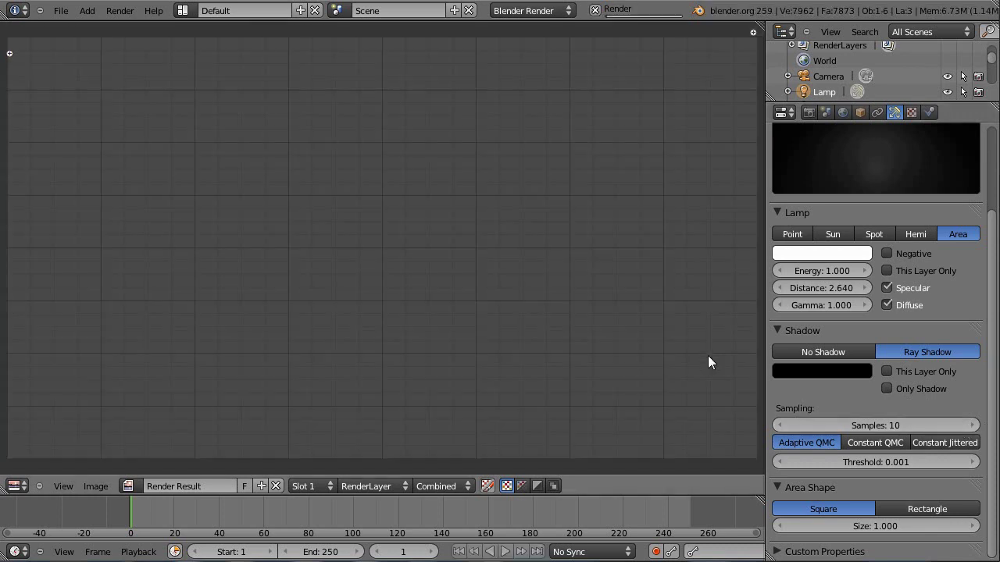
pyautogui.click(945, 428)
pyautogui.write('12')
pyautogui.press('Return')
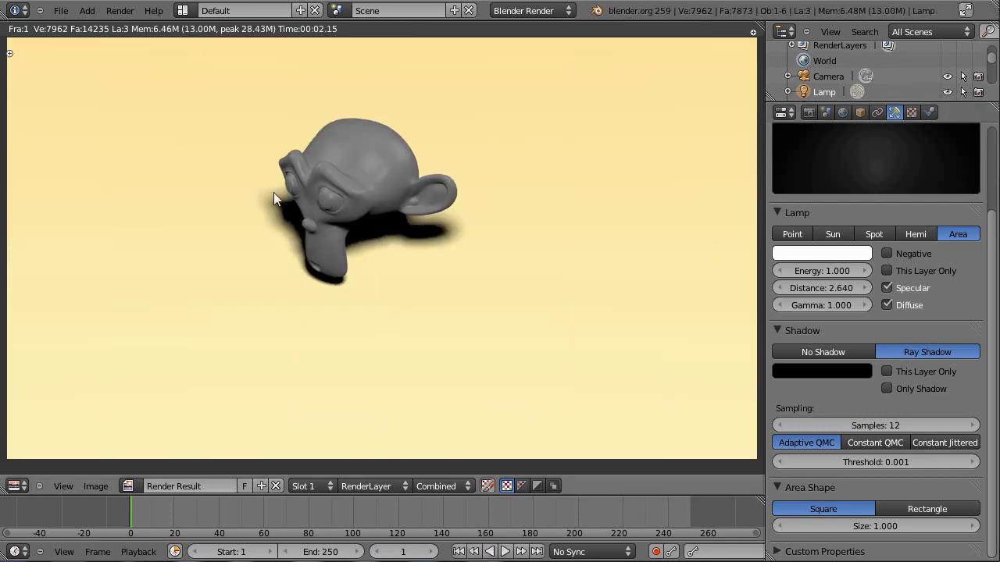
# Step: Try a light grey shadow colour for the main lamp in a render, return it to black and re-render
pyautogui.click(859, 371)
pyautogui.click(822, 371)
pyautogui.moveTo(859, 258); pyautogui.dragTo(857, 191)
pyautogui.press('F12')
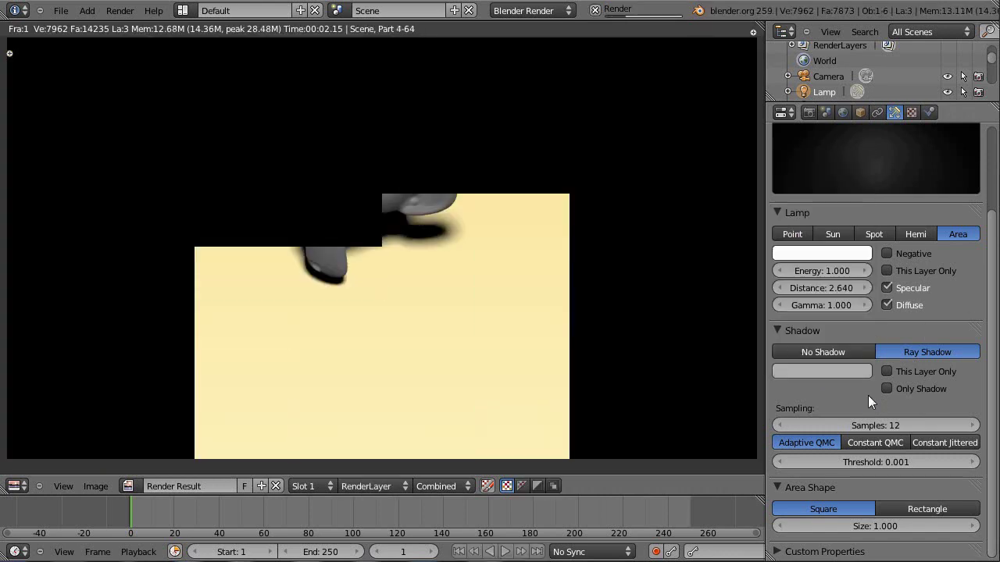
pyautogui.click(844, 371)
pyautogui.click(867, 371)
pyautogui.moveTo(858, 200); pyautogui.dragTo(866, 330)
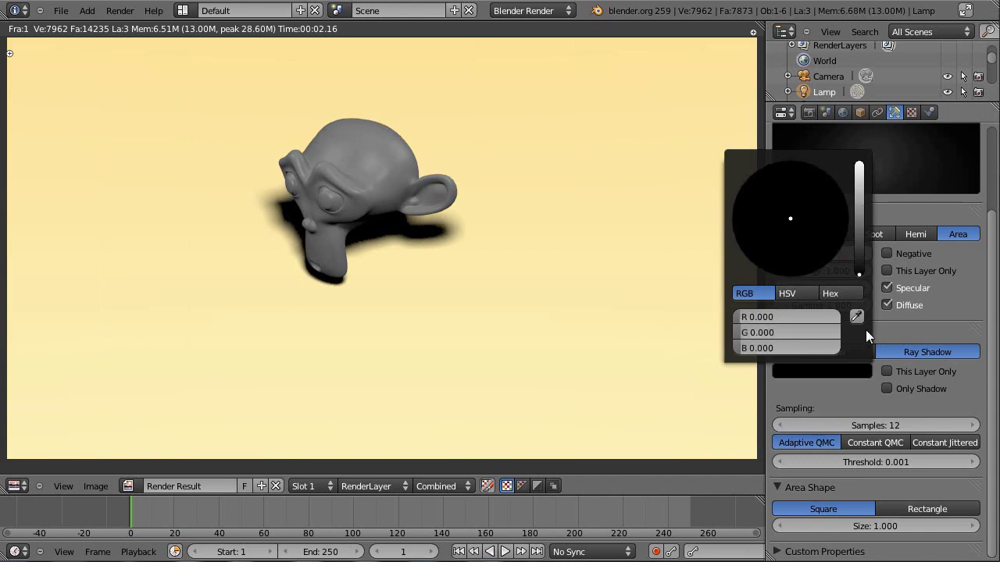
pyautogui.press('F12')
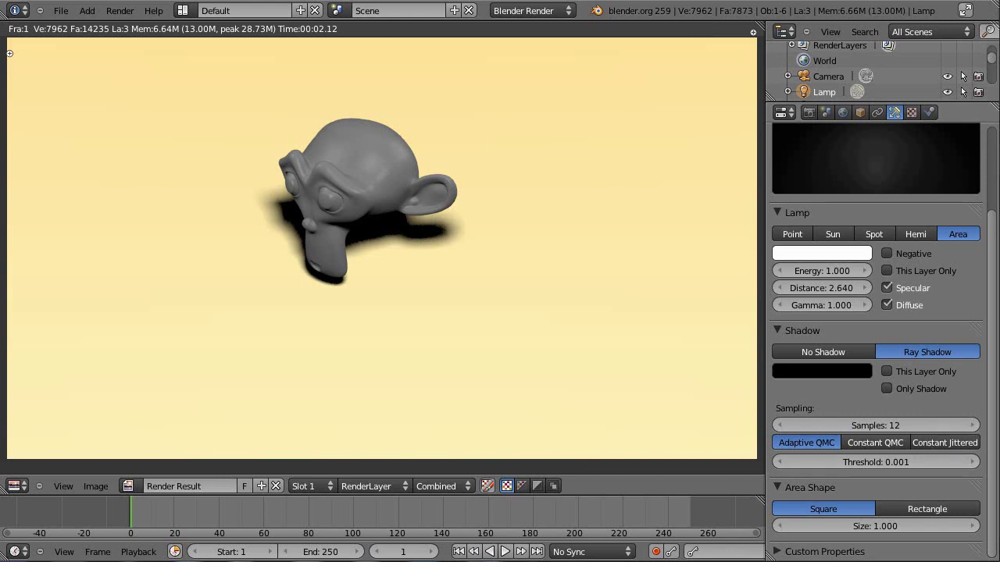
# Step: Set the main lamp's shadow samples to 16 and its sampling to Constant QMC, rendering after each change
pyautogui.click(965, 426)
pyautogui.click(965, 427)
pyautogui.click(965, 426)
pyautogui.click(966, 427)
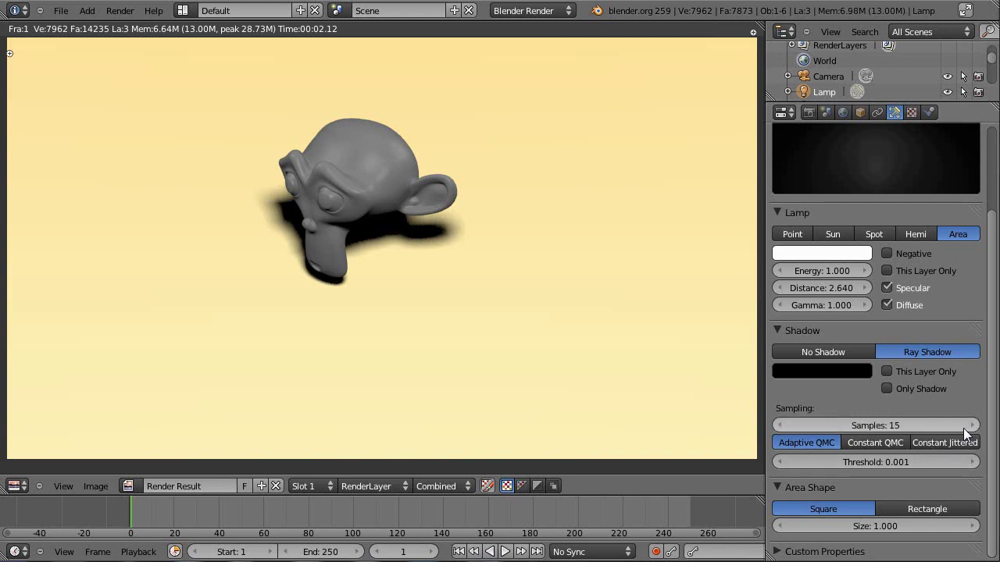
pyautogui.press('F12')
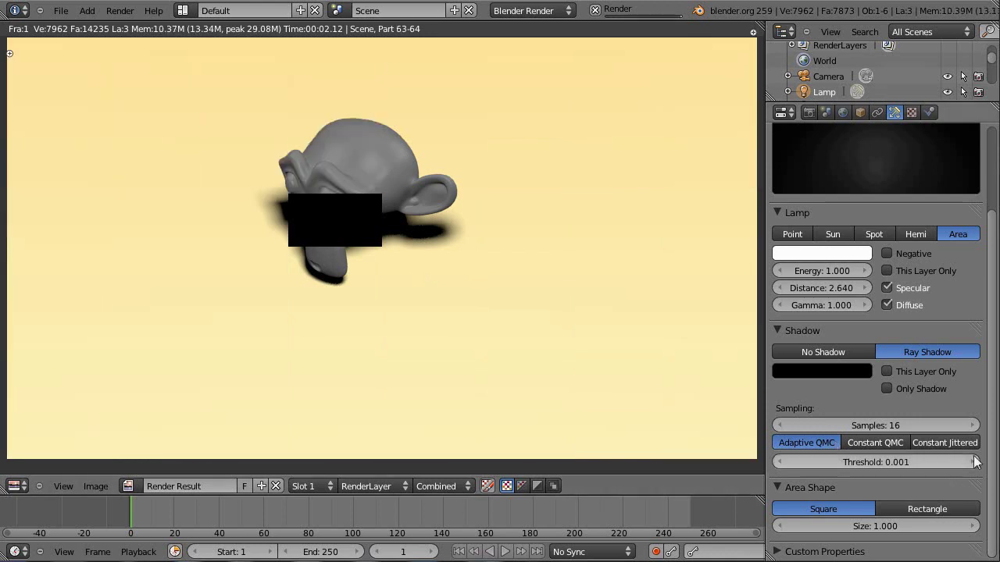
pyautogui.click(893, 442)
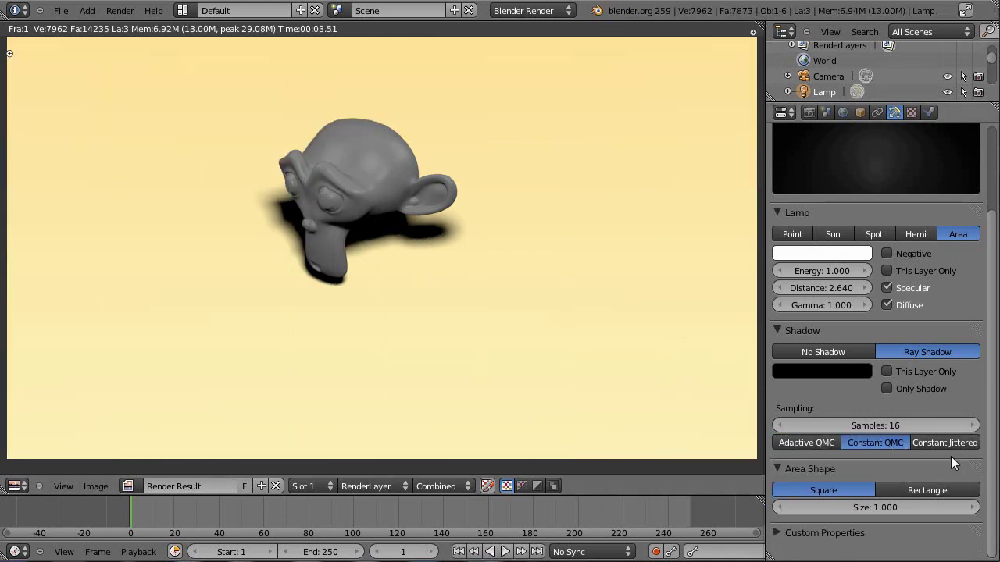
pyautogui.press('F12')
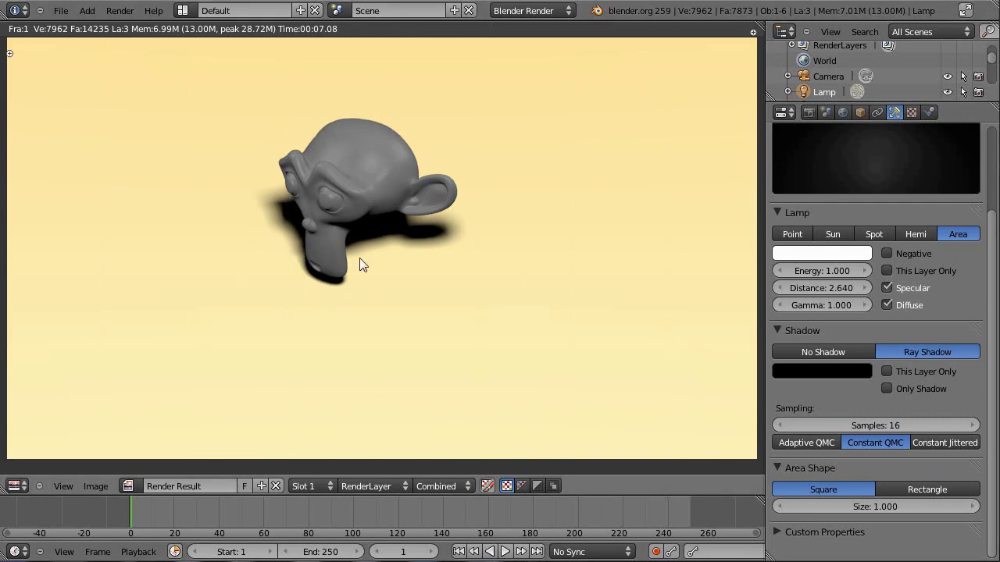
# Step: Select all three area lamps together and move them to the second layer, out of the rendered scene
pyautogui.press('Escape')
pyautogui.scroll(-3, 396, 225)
pyautogui.moveTo(529, 298); pyautogui.dragTo(455, 465, button='middle')
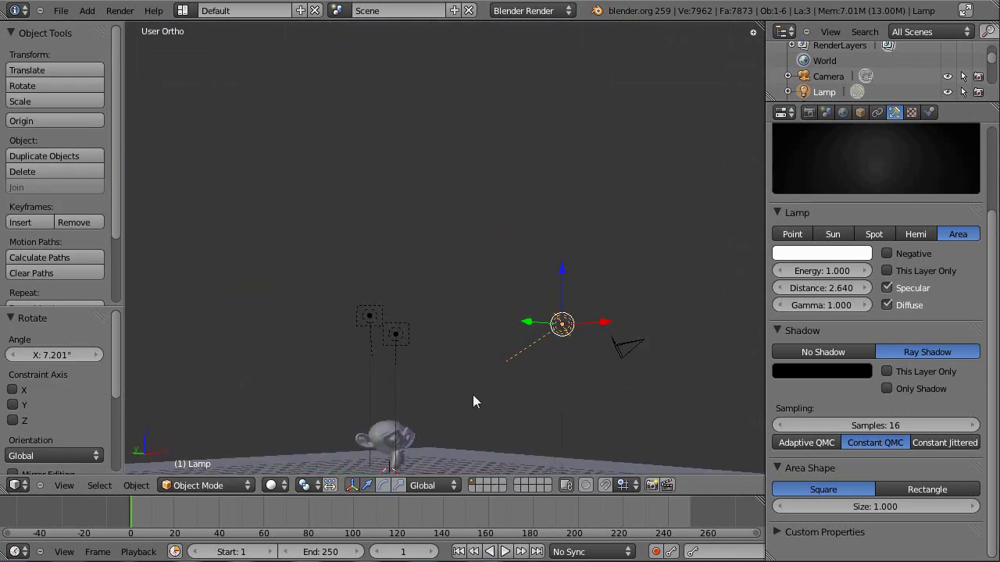
pyautogui.moveTo(538, 311); pyautogui.dragTo(351, 248, button='middle')
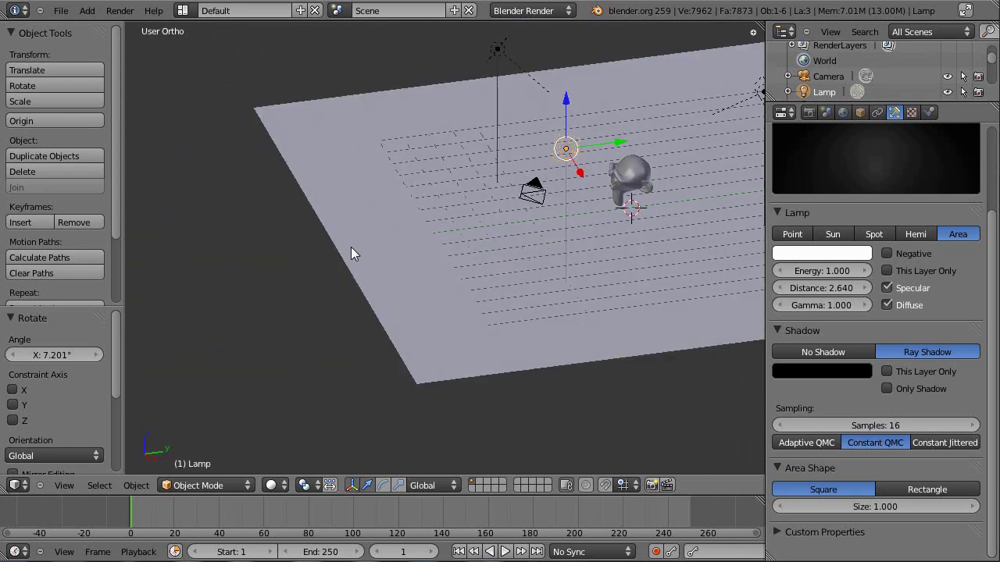
pyautogui.keyDown('shift'); pyautogui.moveTo(578, 193); pyautogui.dragTo(402, 276, button='middle'); pyautogui.keyUp('shift')
pyautogui.keyDown('shift'); pyautogui.rightClick(587, 177); pyautogui.keyUp('shift')
pyautogui.keyDown('shift'); pyautogui.rightClick(321, 127); pyautogui.keyUp('shift')
pyautogui.press('m')
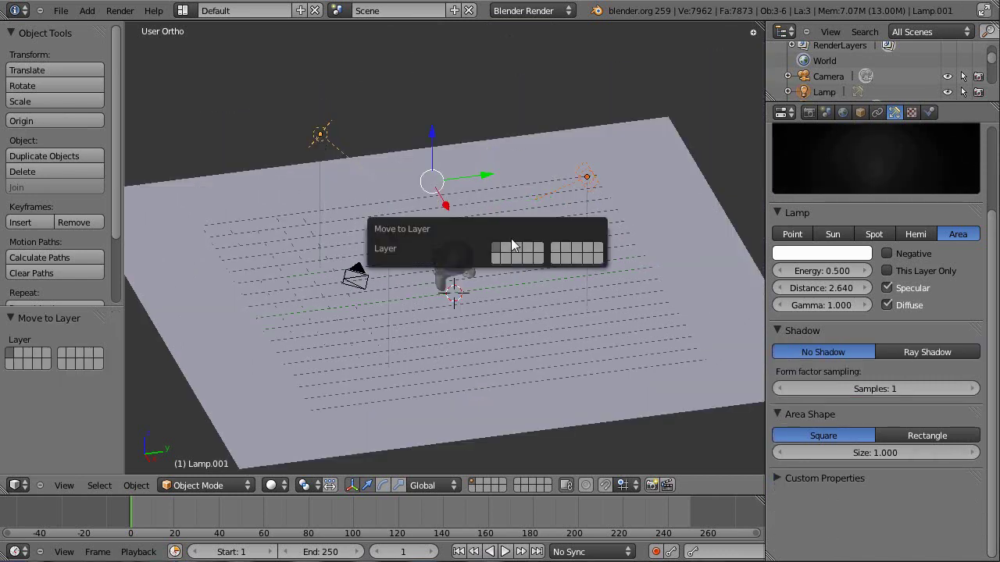
pyautogui.click(513, 246)
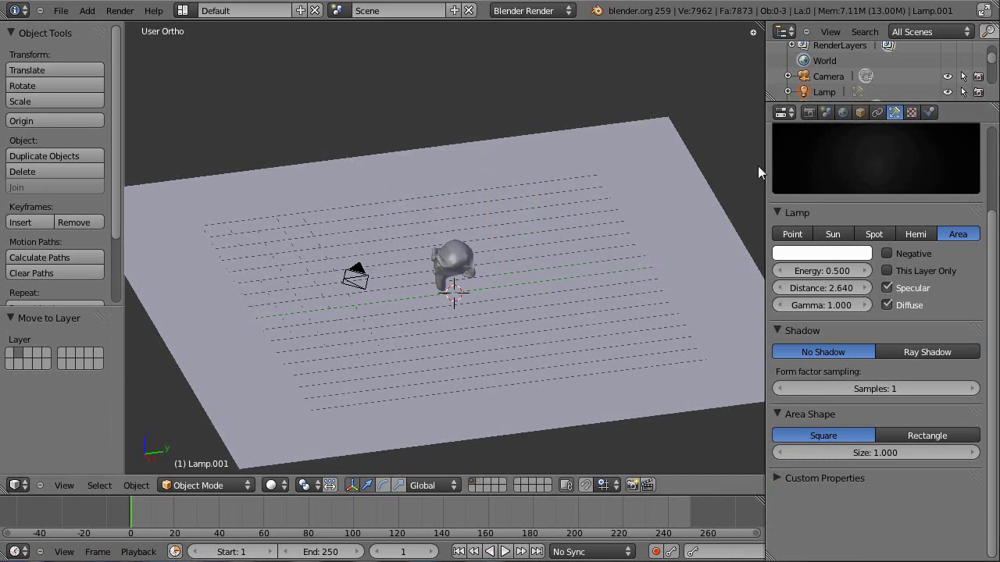
# Step: Enable Environment Lighting, Indirect Lighting and Ambient Occlusion in the world settings, and render the scene
pyautogui.click(809, 112)
pyautogui.click(825, 112)
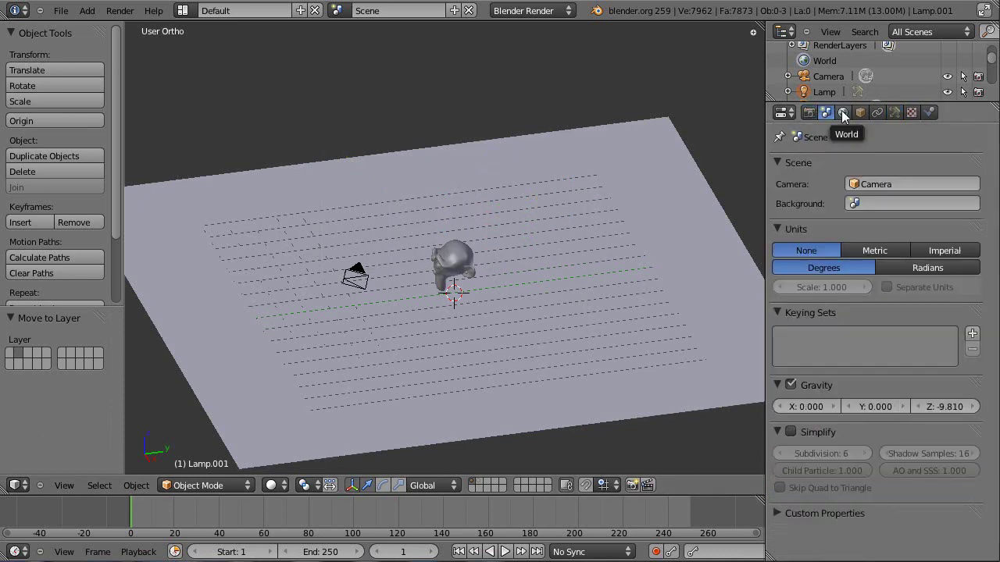
pyautogui.click(843, 113)
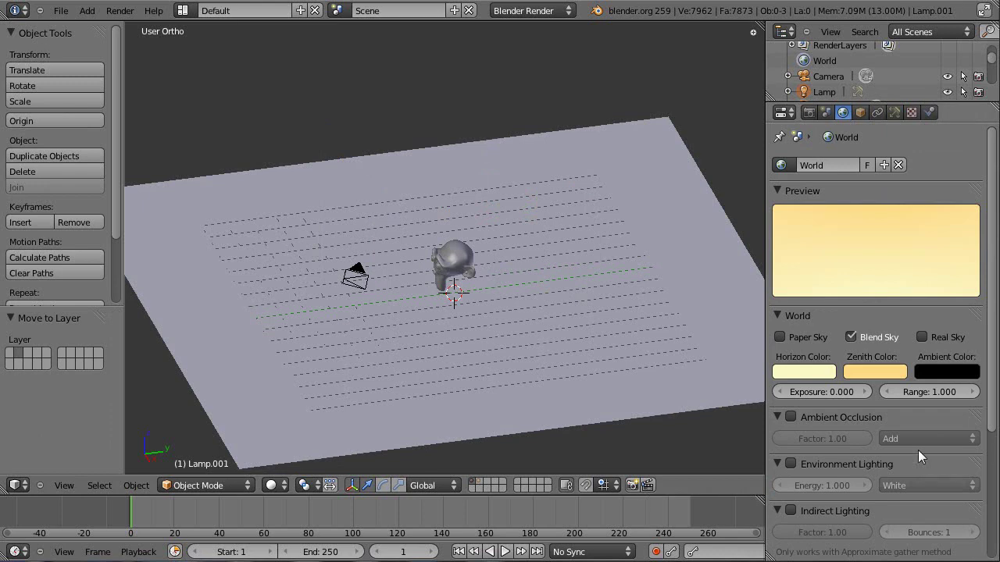
pyautogui.scroll(-6, 909, 445)
pyautogui.scroll(-1, 906, 404)
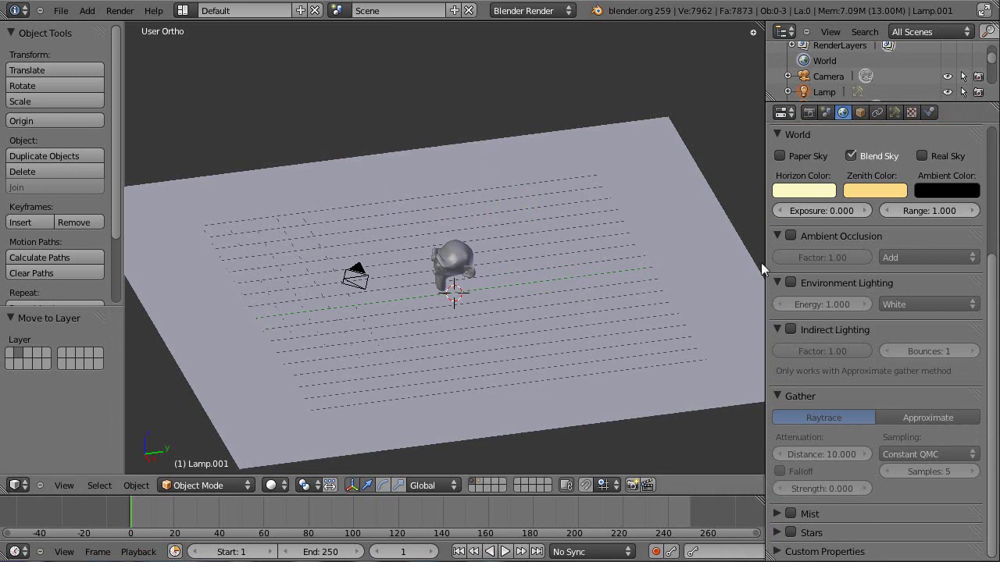
pyautogui.click(790, 283)
pyautogui.click(791, 328)
pyautogui.click(790, 236)
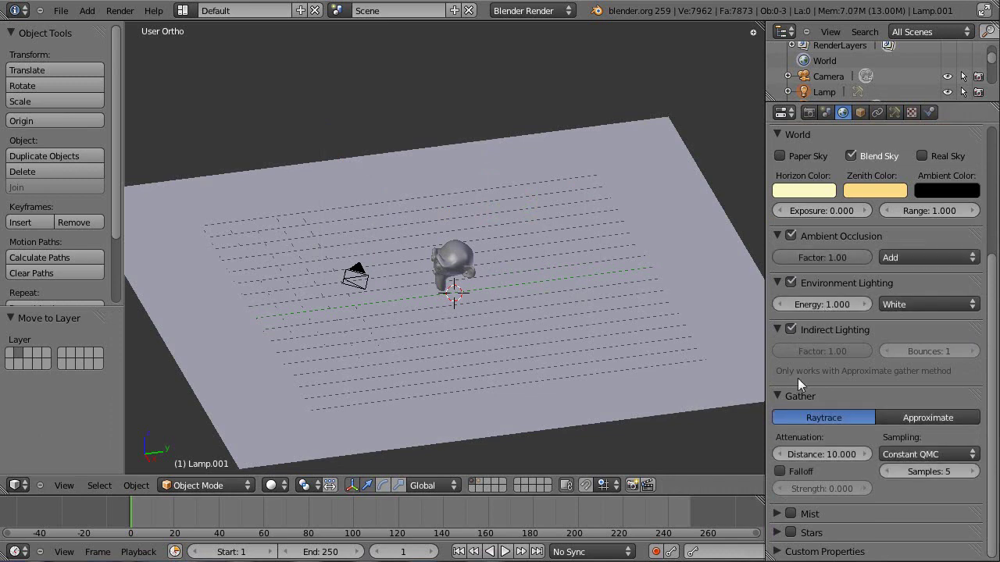
pyautogui.press('F12')
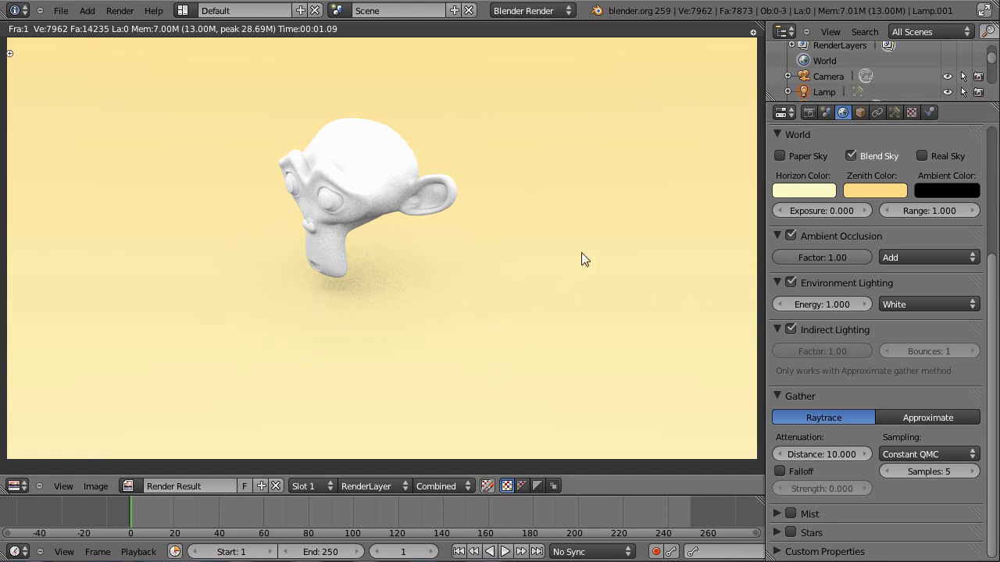
# Step: Set the Environment Lighting energy to 0.75 and re-render the scene
pyautogui.click(834, 306)
pyautogui.press('Escape')
pyautogui.moveTo(847, 306); pyautogui.dragTo(808, 306)
pyautogui.click(808, 307)
pyautogui.press('BackSpace')
pyautogui.write('.75')
pyautogui.press('Return')
pyautogui.press('F12')
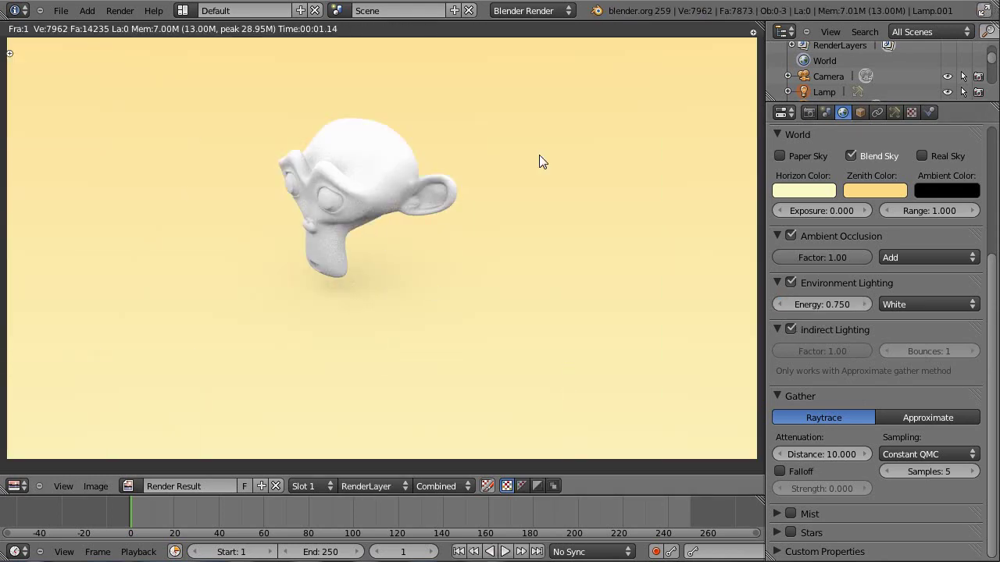
# Step: Change the Environment Lighting colour source to Sky Color and render the scene
pyautogui.click(909, 307)
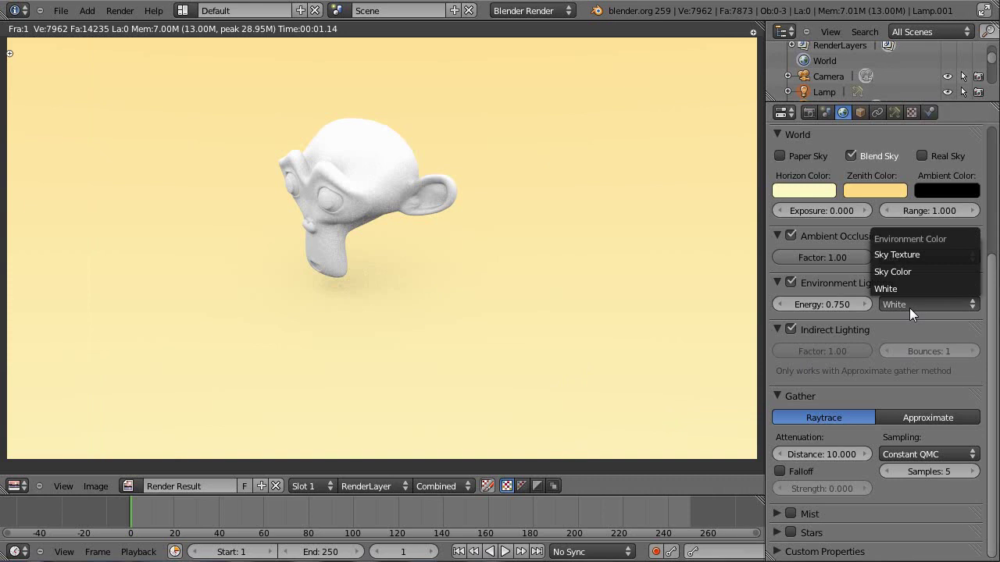
pyautogui.click(927, 273)
pyautogui.press('F12')
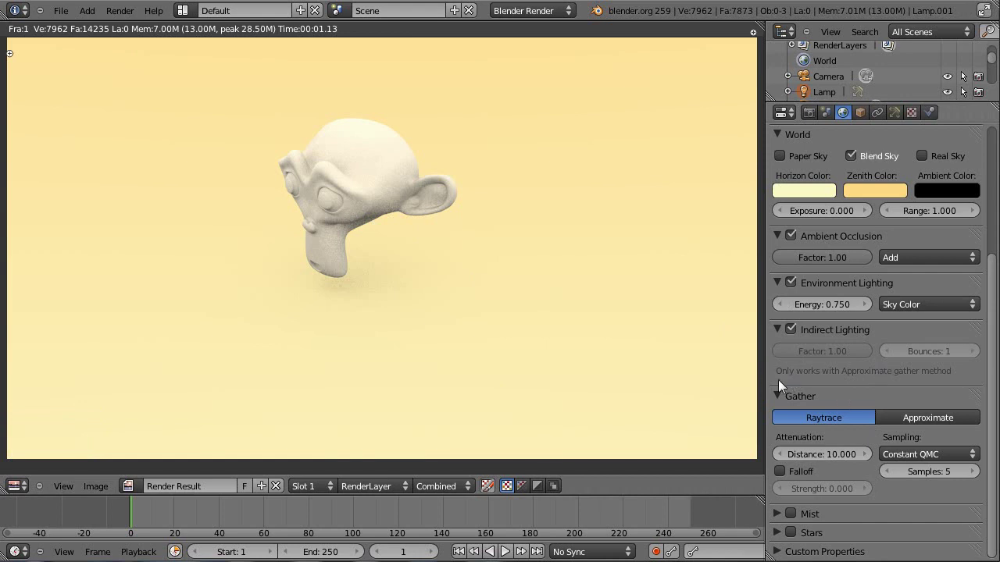
# Step: Render without Indirect Lighting for comparison, switch the gather method to Approximate, and render with Indirect Lighting enabled again
pyautogui.click(790, 329)
pyautogui.press('F12')
pyautogui.click(899, 414)
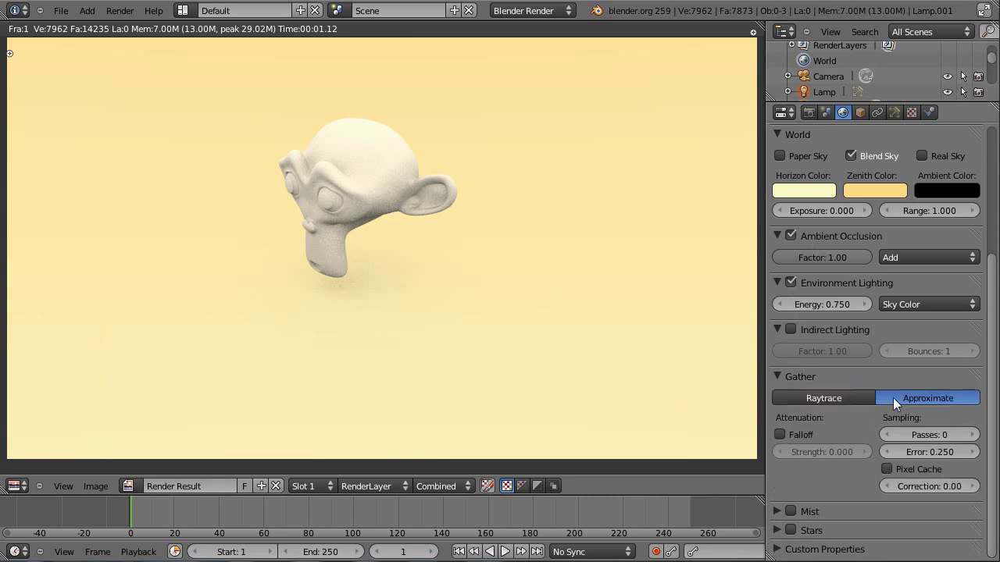
pyautogui.click(791, 331)
pyautogui.press('F12')
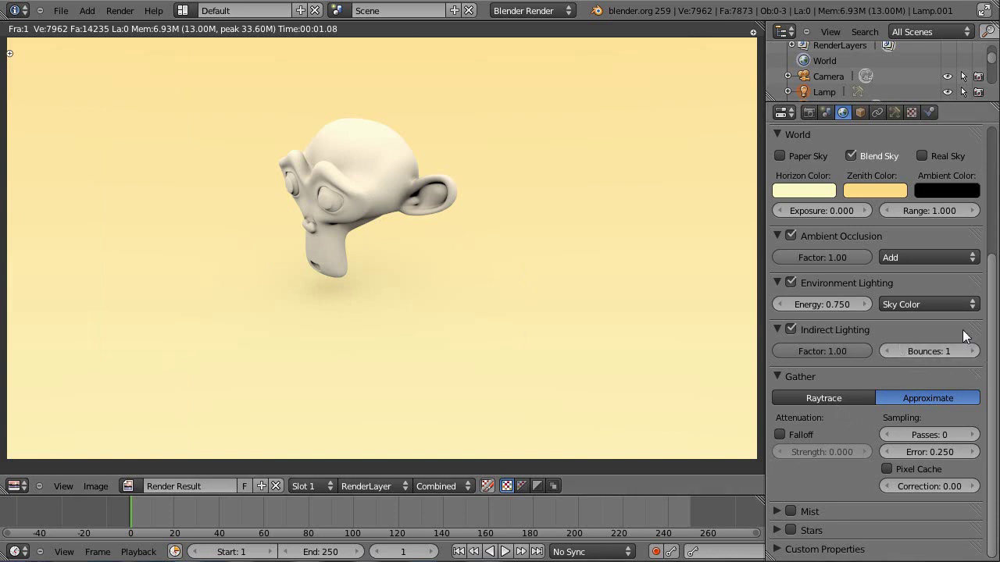
# Step: Disable Indirect Lighting, switch the gather method to Raytrace with Falloff enabled, and render the scene
pyautogui.click(790, 331)
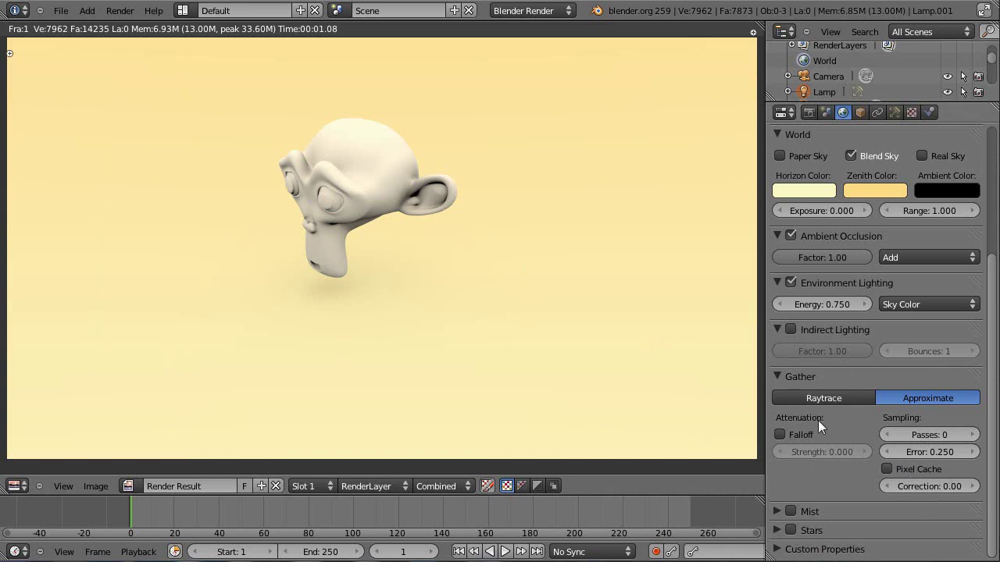
pyautogui.click(820, 399)
pyautogui.click(790, 470)
pyautogui.press('F12')
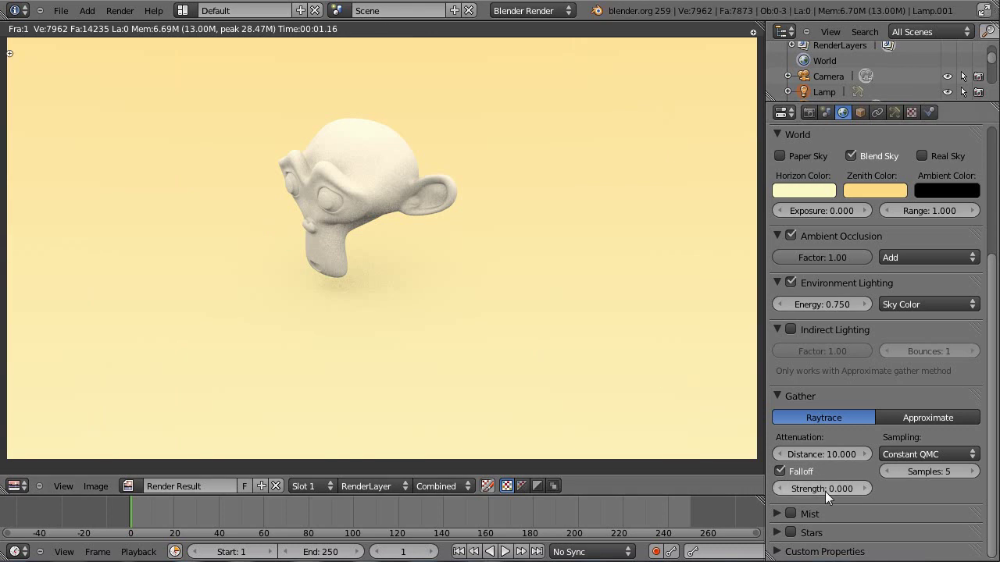
# Step: Set the gather attenuation distance to 1 and render the scene
pyautogui.click(815, 455)
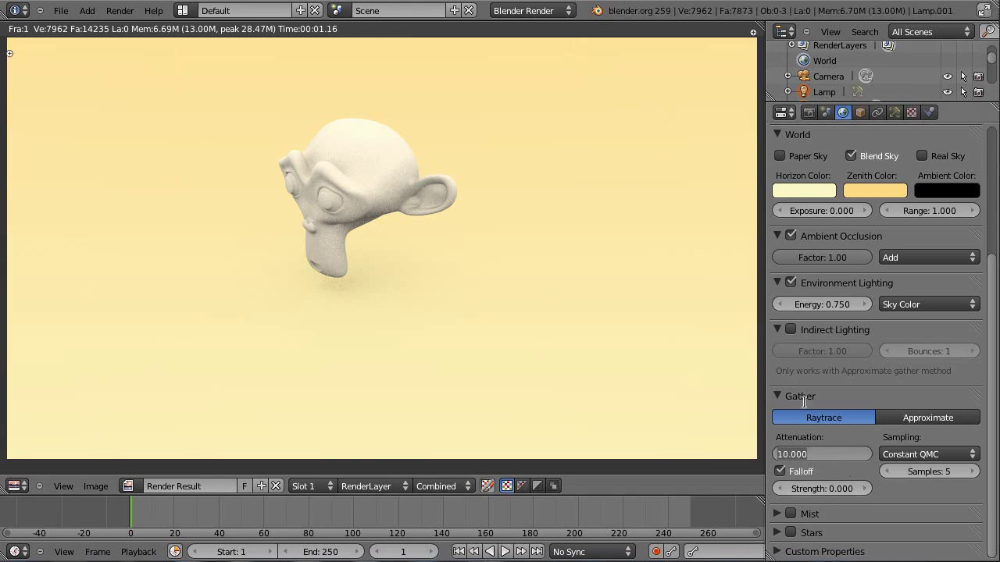
pyautogui.write('1')
pyautogui.press('Return')
pyautogui.press('F12')
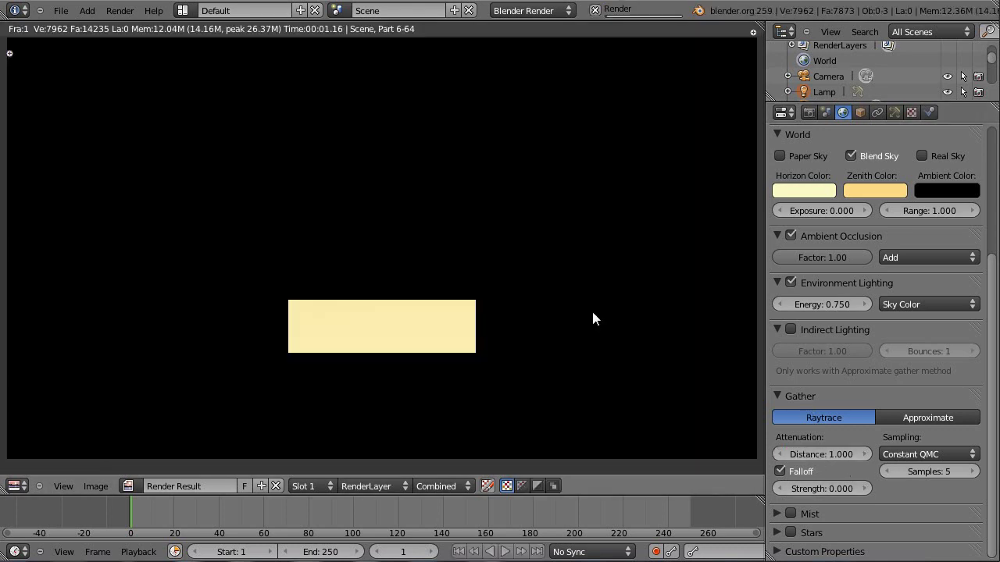
# Step: Set the gather attenuation distance to 5 and re-render the scene
pyautogui.click(822, 450)
pyautogui.write('5')
pyautogui.press('Return')
pyautogui.press('F12')
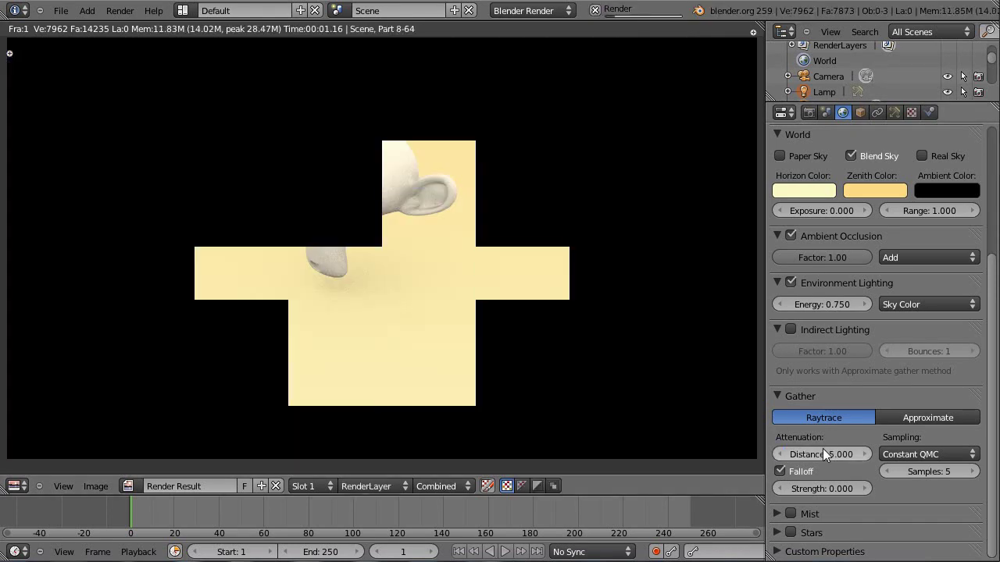
# Step: Raise the gather sampling to 10 samples and render the scene
pyautogui.click(966, 475)
pyautogui.click(967, 475)
pyautogui.click(967, 475)
pyautogui.click(968, 476)
pyautogui.click(968, 475)
pyautogui.press('F12')
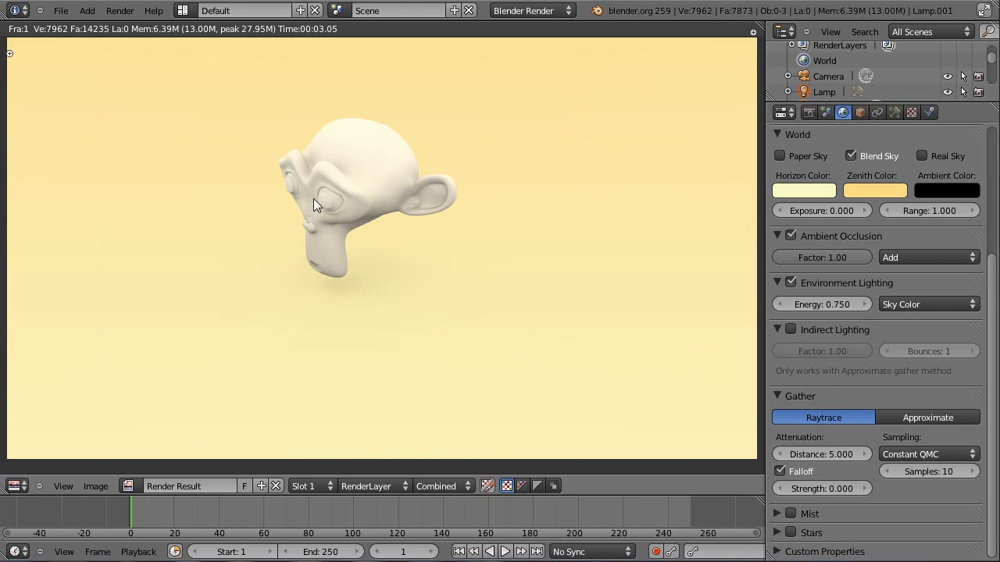
# Step: Lower the monkey along the Z axis towards the ground plane and render the scene
pyautogui.press('Escape')
pyautogui.rightClick(438, 260)
pyautogui.moveTo(503, 288); pyautogui.dragTo(473, 244, button='middle')
pyautogui.moveTo(473, 244)
pyautogui.mouseDown()
pyautogui.moveTo(471, 227)
pyautogui.moveTo(468, 266)
pyautogui.moveTo(462, 251)
pyautogui.mouseUp()
pyautogui.press('F12')
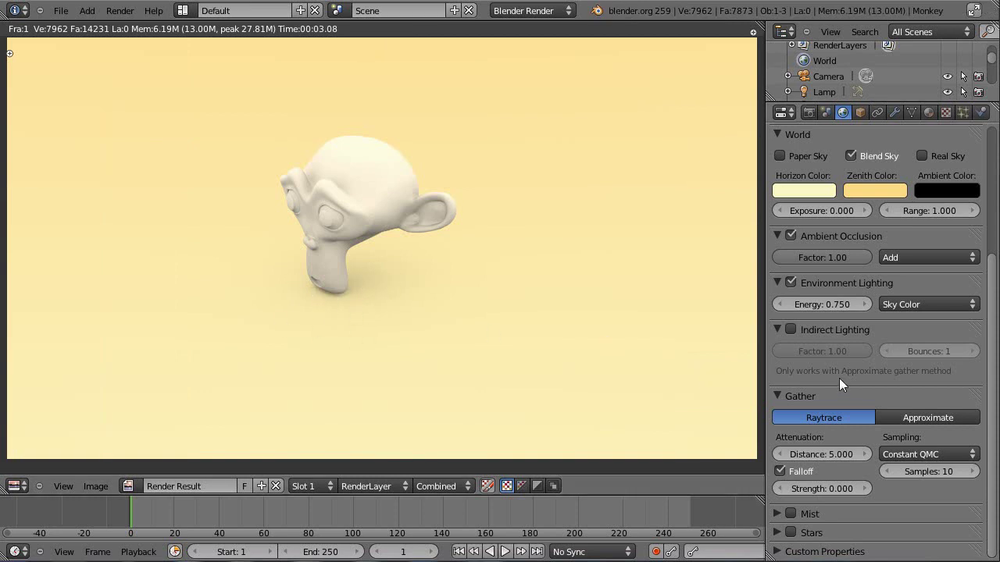
# Step: Examine the rendered monkey and the world lighting settings, and inspect the plane, monkey and camera in the 3D view from several angles
pyautogui.scroll(3, 839, 378)
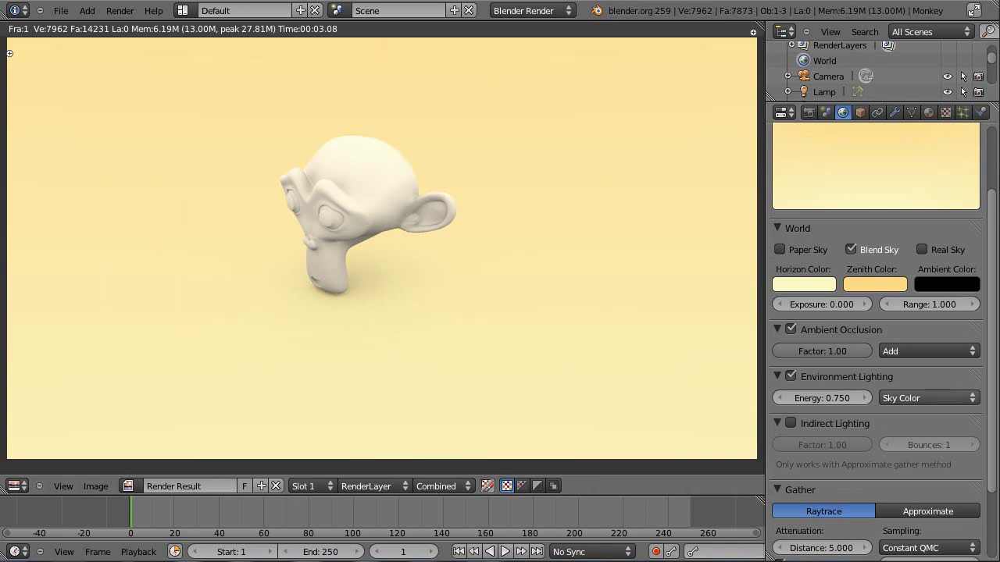
pyautogui.scroll(-3, 898, 394)
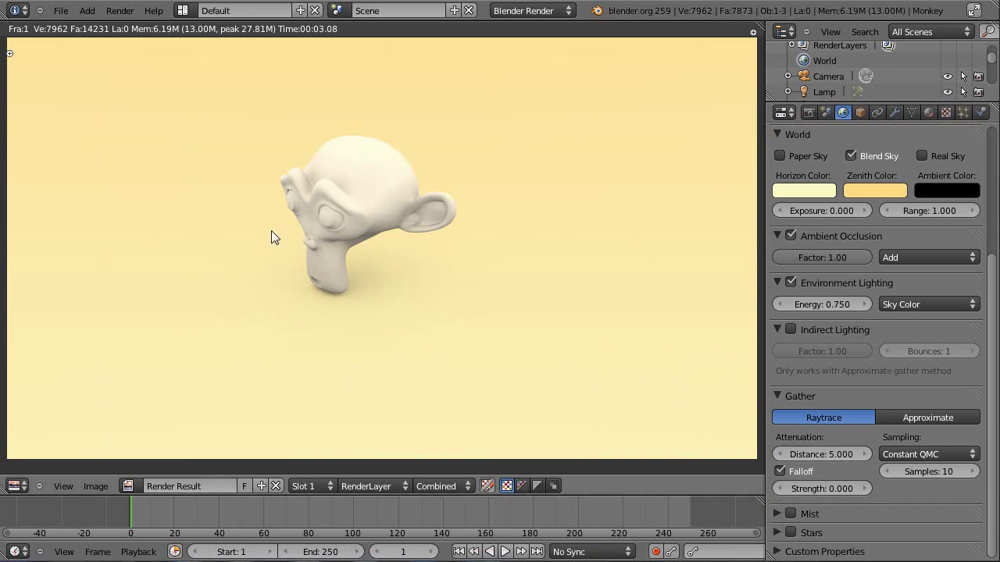
pyautogui.moveTo(279, 277); pyautogui.dragTo(314, 267, button='middle')
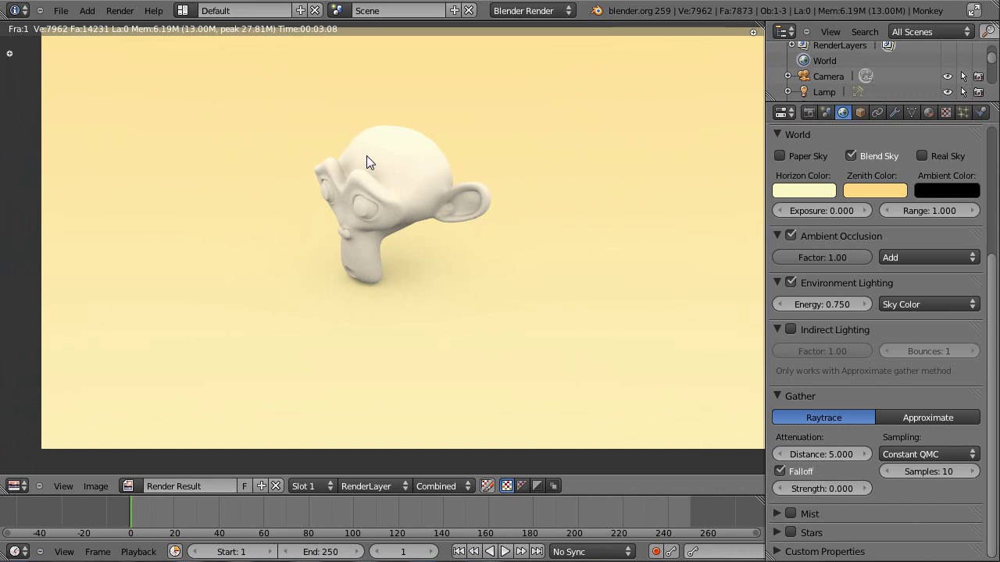
pyautogui.moveTo(409, 284); pyautogui.dragTo(383, 297, button='middle')
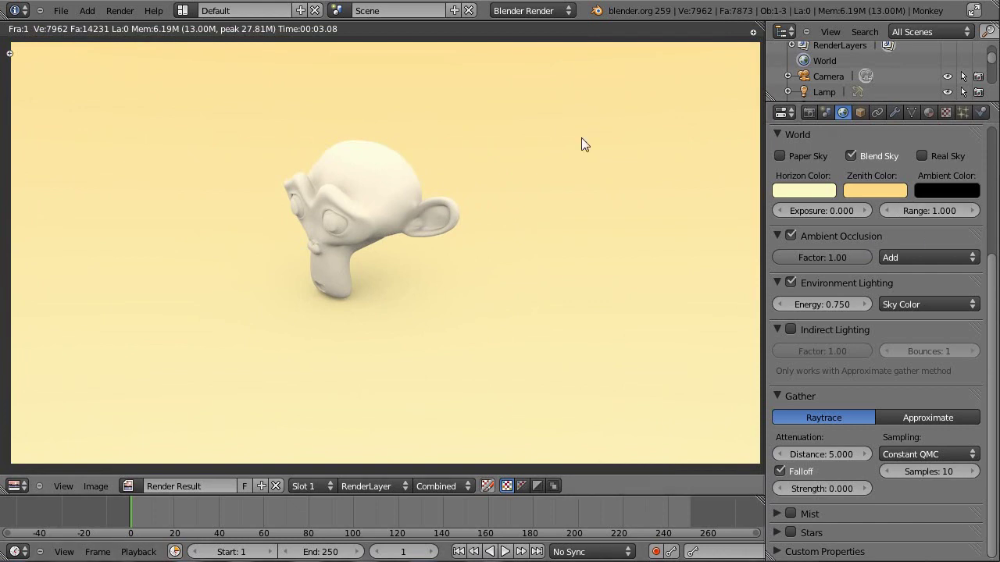
pyautogui.press('Escape')
pyautogui.moveTo(440, 188); pyautogui.dragTo(498, 234, button='middle')
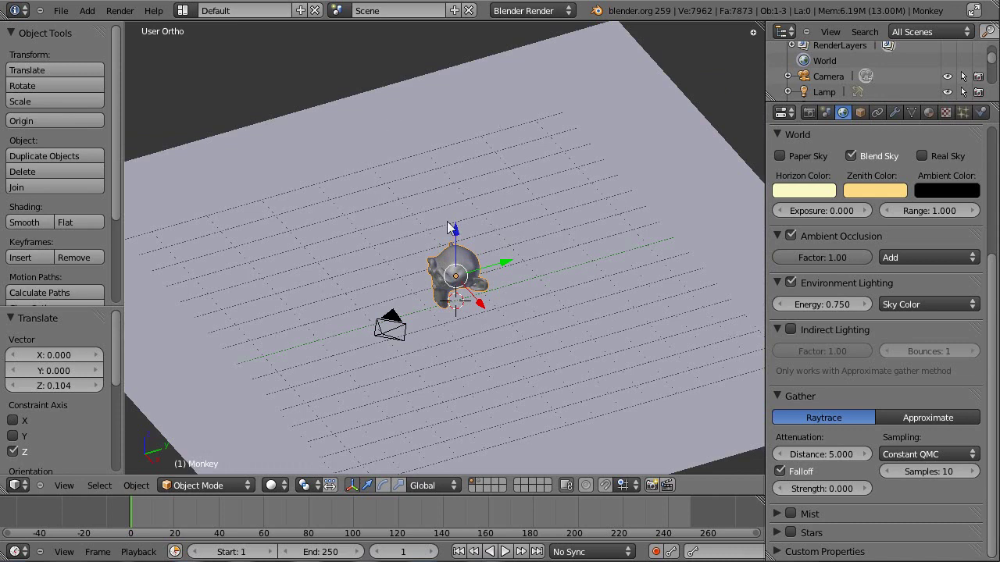
pyautogui.scroll(-5, 382, 185)
pyautogui.moveTo(456, 249); pyautogui.dragTo(547, 255, button='middle')
pyautogui.scroll(3, 548, 255)
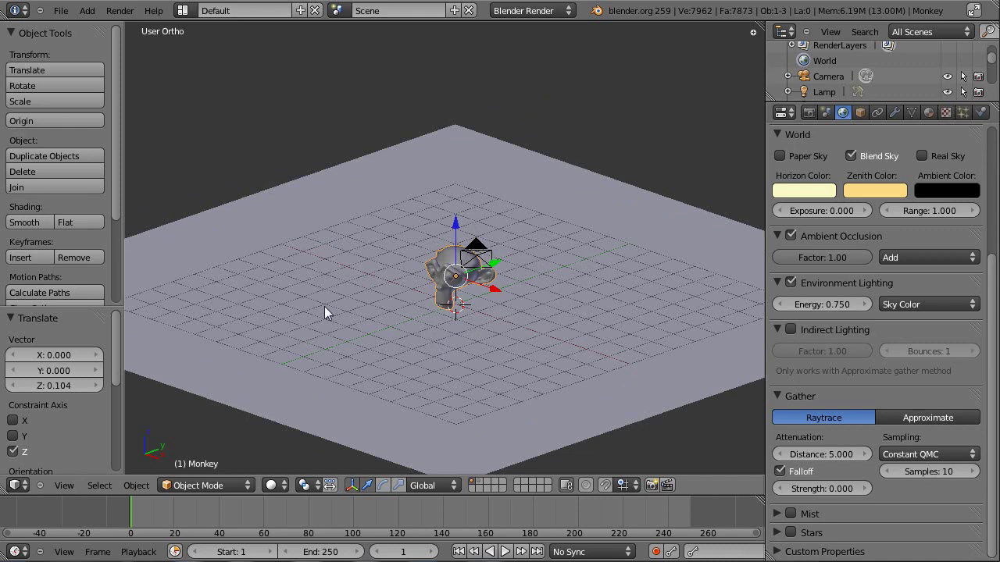
pyautogui.moveTo(443, 310); pyautogui.dragTo(586, 328, button='middle')
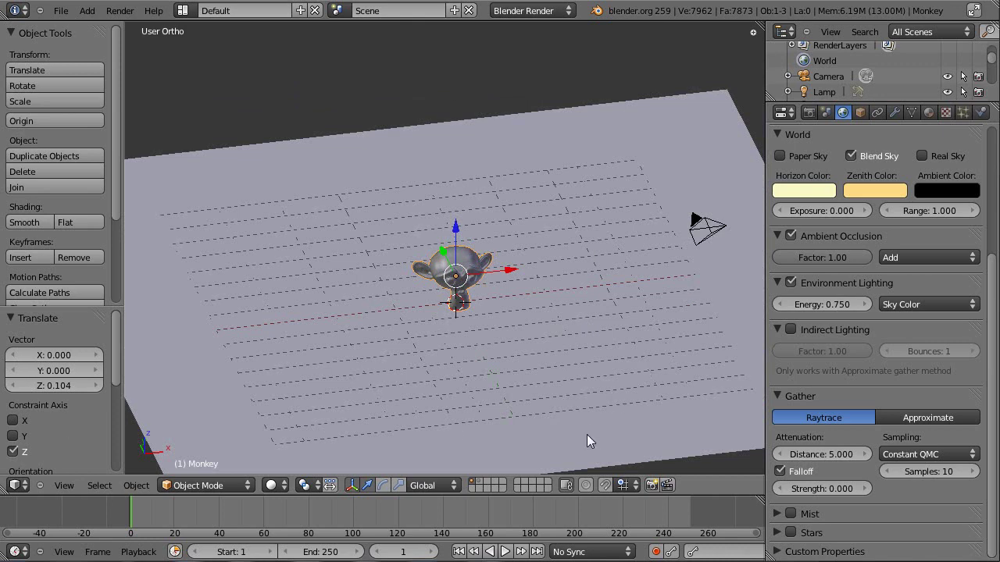
pyautogui.rightClick(710, 235)
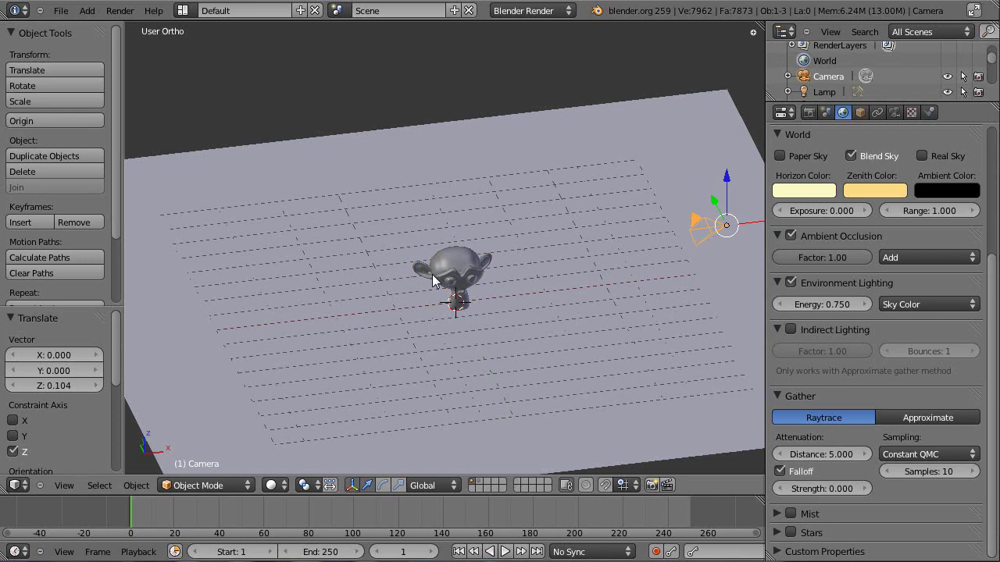
pyautogui.moveTo(542, 329); pyautogui.dragTo(580, 328, button='middle')
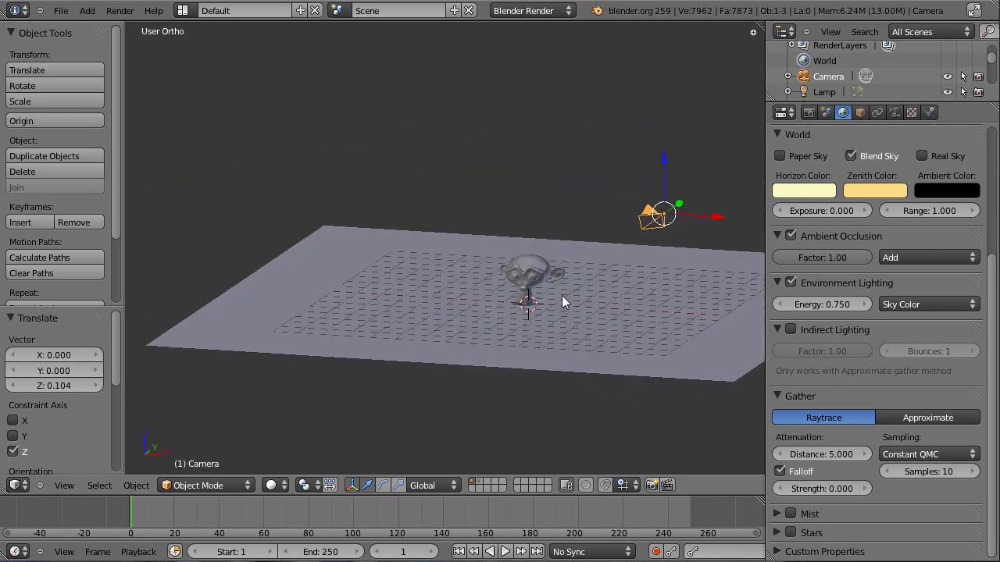
# Step: Add a Bezier circle at the scene's centre and scale it up until it surrounds the grid, the monkey and the camera
pyautogui.hotkey('shift', 'a')
pyautogui.moveTo(563, 297)
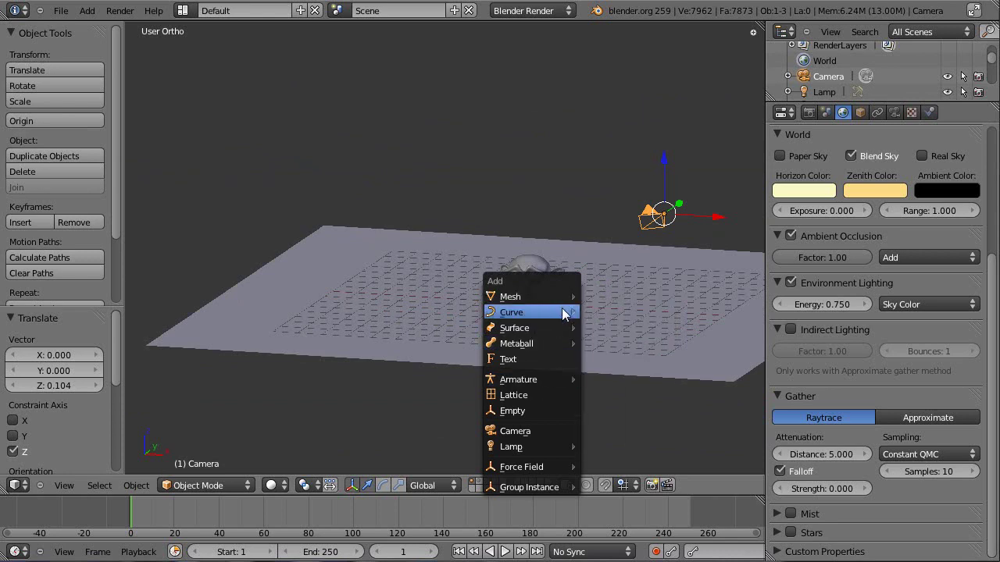
pyautogui.click(641, 327)
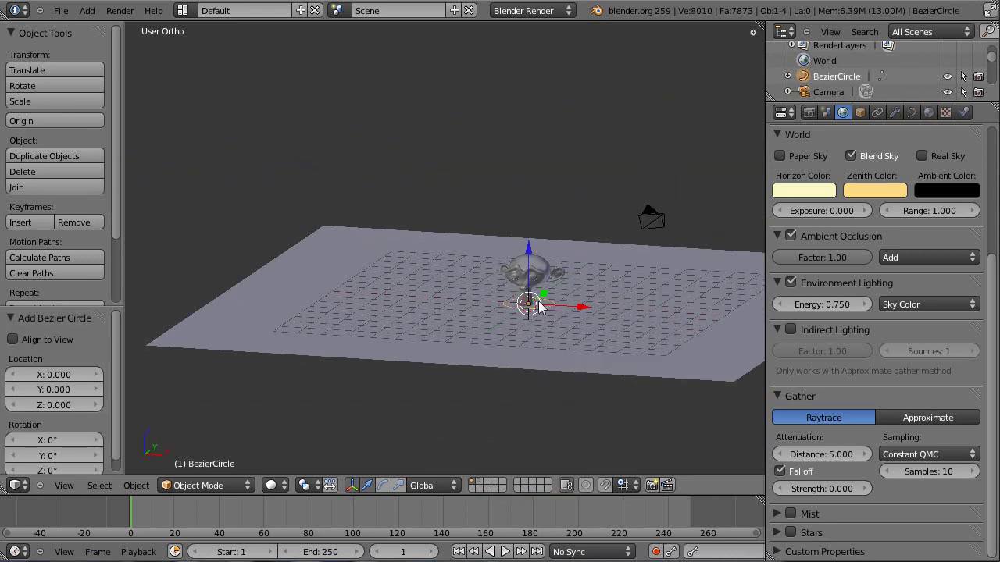
pyautogui.press('s')
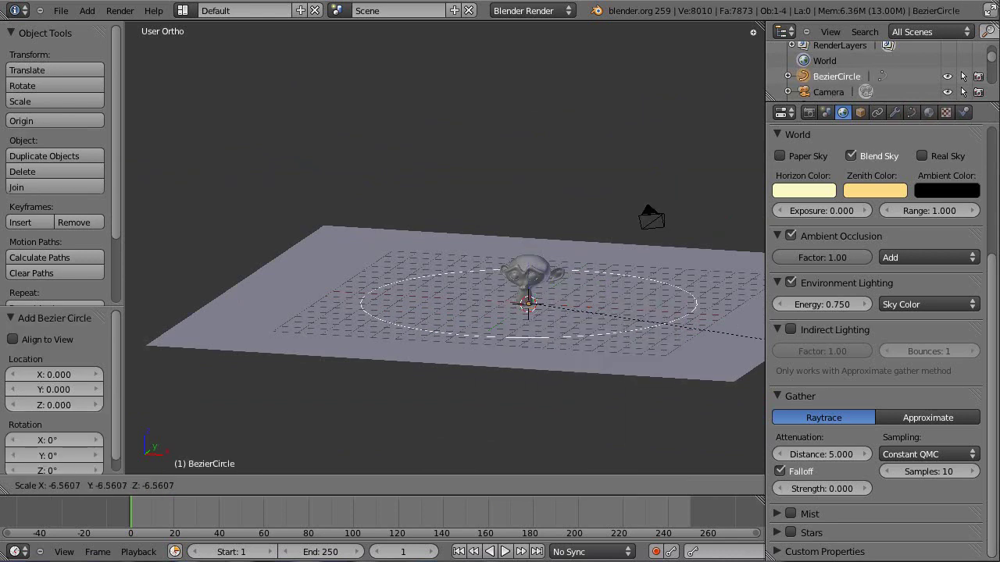
pyautogui.press('Return')
pyautogui.moveTo(614, 317); pyautogui.dragTo(500, 234, button='middle')
pyautogui.press('s')
pyautogui.click(621, 245)
pyautogui.moveTo(635, 260); pyautogui.dragTo(522, 288, button='middle')
pyautogui.press('s')
pyautogui.click(559, 292)
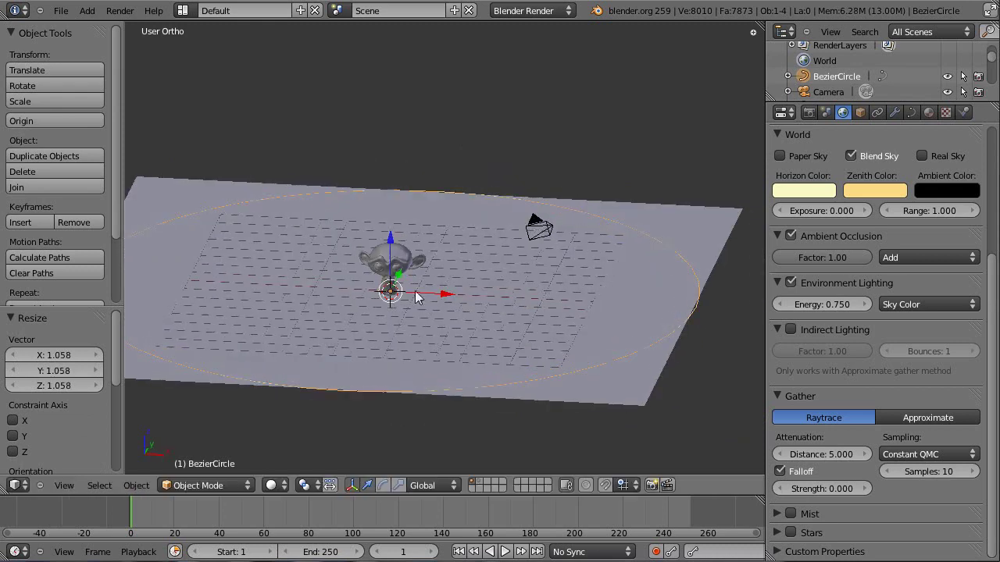
# Step: Raise the Bezier circle about 3.74 units along the Z axis
pyautogui.press('g')
pyautogui.press('z')
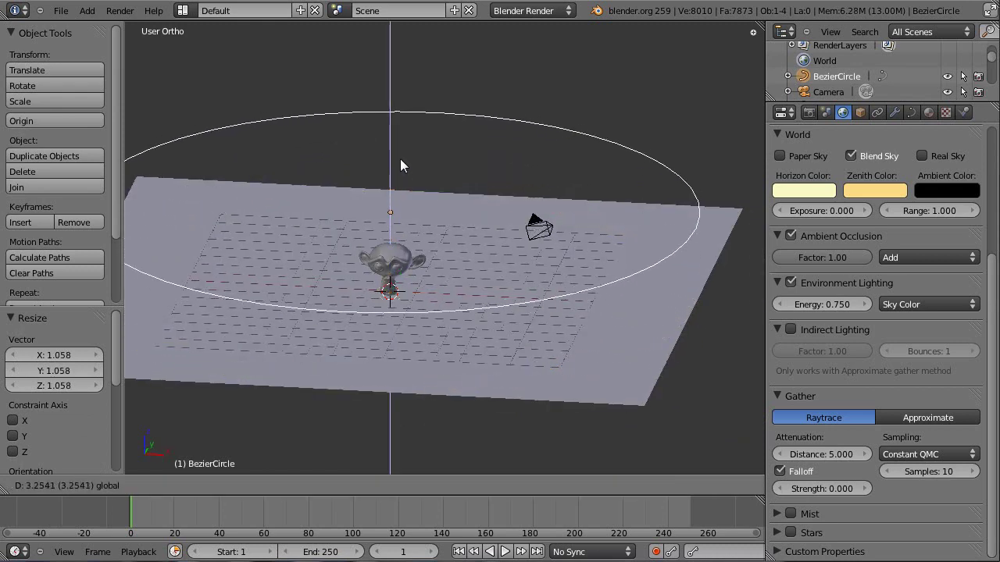
pyautogui.click(396, 180)
pyautogui.moveTo(396, 179); pyautogui.dragTo(434, 269, button='middle')
# Step: Add an Empty at the scene's centre beneath the monkey
pyautogui.hotkey('shift', 'a')
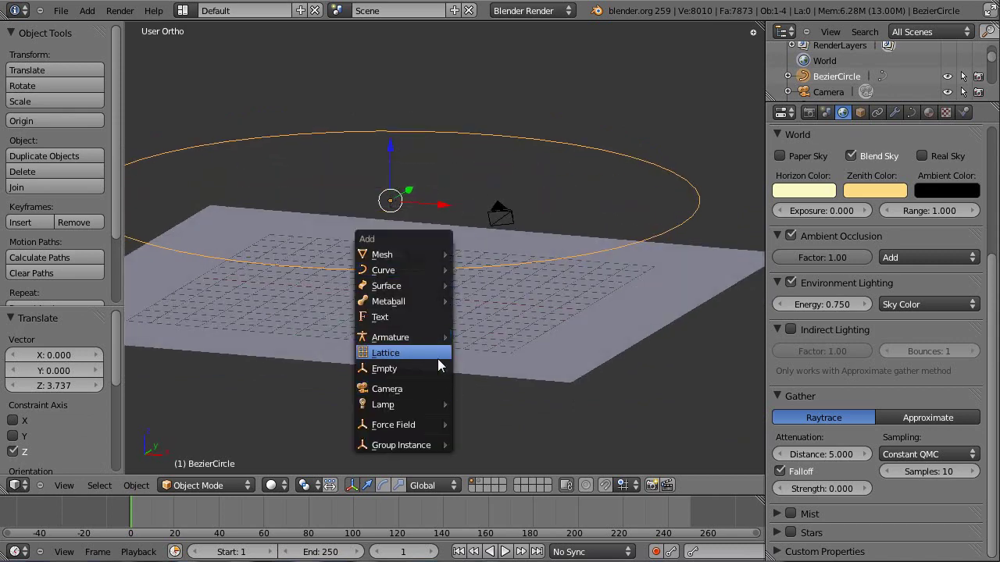
pyautogui.click(437, 369)
pyautogui.moveTo(483, 335); pyautogui.dragTo(472, 289, button='middle')
pyautogui.scroll(6, 523, 281)
# Step: Hide the ground plane and the monkey in the 3D view
pyautogui.press('a')
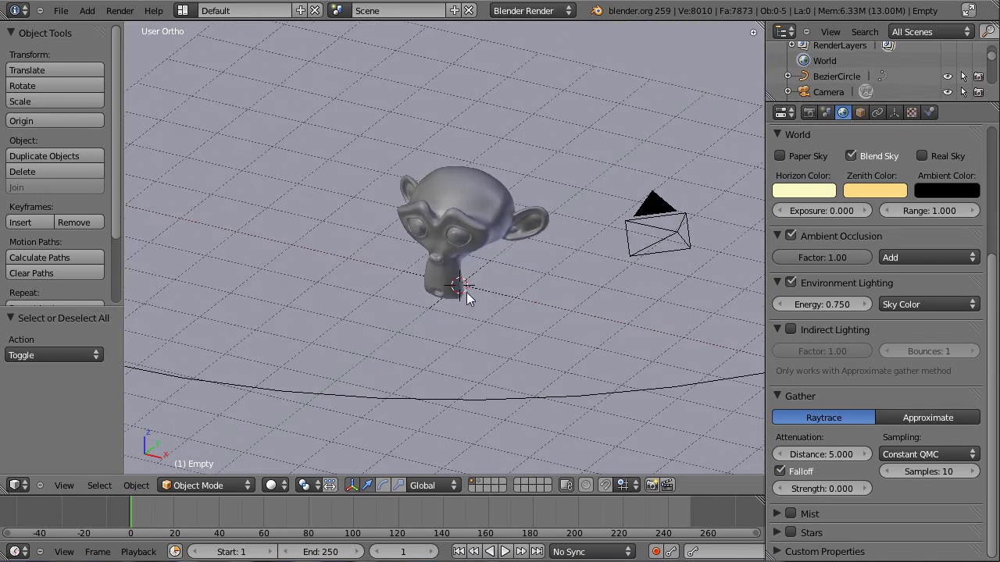
pyautogui.rightClick(470, 288)
pyautogui.press('a')
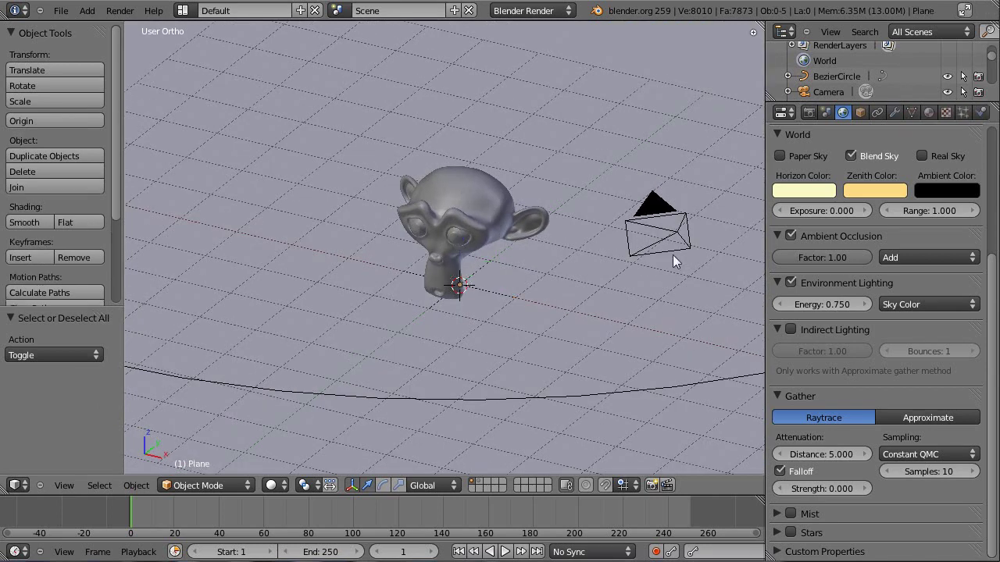
pyautogui.scroll(-6, 518, 240)
pyautogui.rightClick(549, 342)
pyautogui.scroll(2, 631, 393)
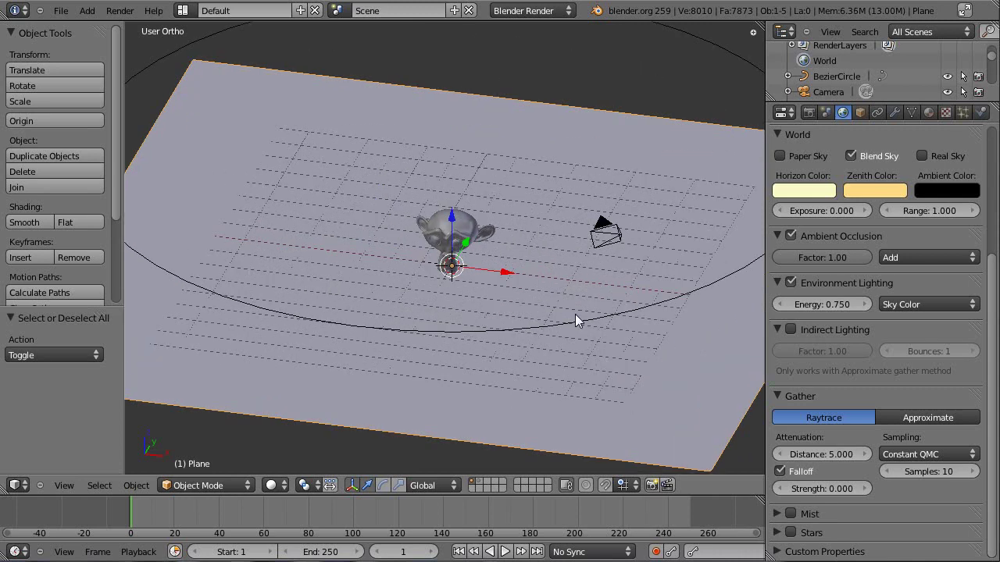
pyautogui.press('h')
pyautogui.rightClick(488, 227)
pyautogui.press('h')
# Step: Add a Damped Track constraint to the camera with the Empty as its target
pyautogui.moveTo(480, 246); pyautogui.dragTo(458, 246, button='middle')
pyautogui.rightClick(450, 261)
pyautogui.rightClick(548, 246)
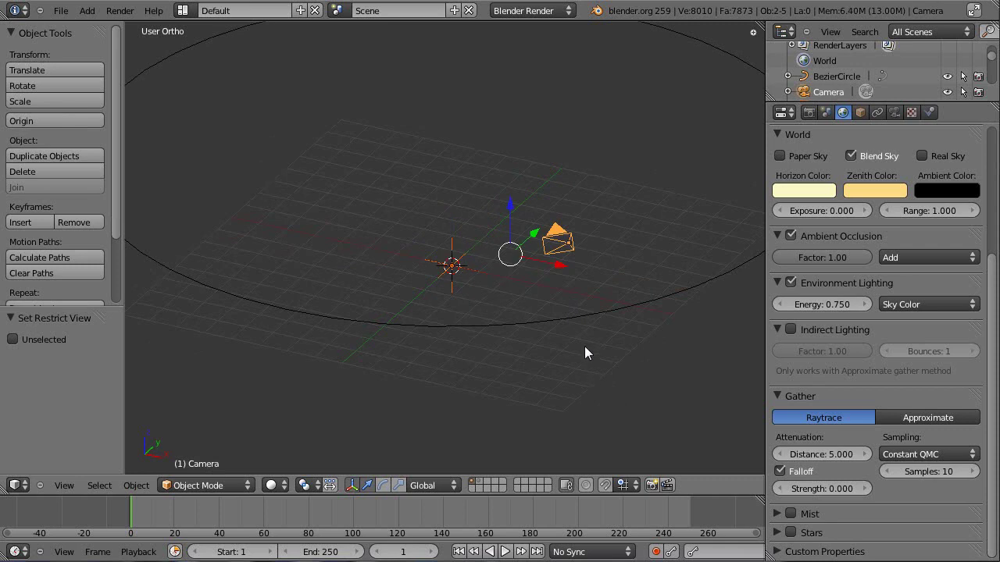
pyautogui.hotkey('shift', 'ctrl', 'c')
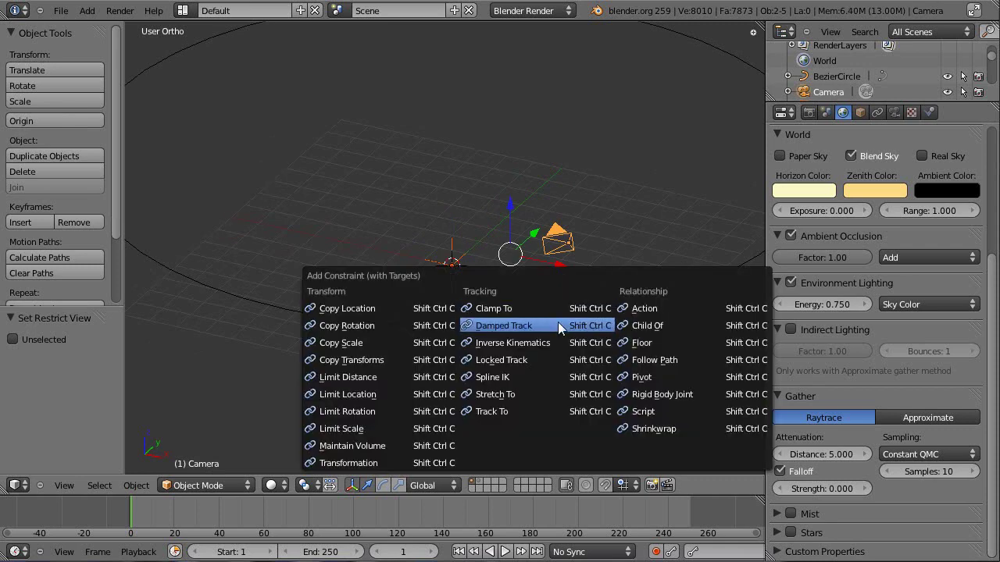
pyautogui.click(558, 325)
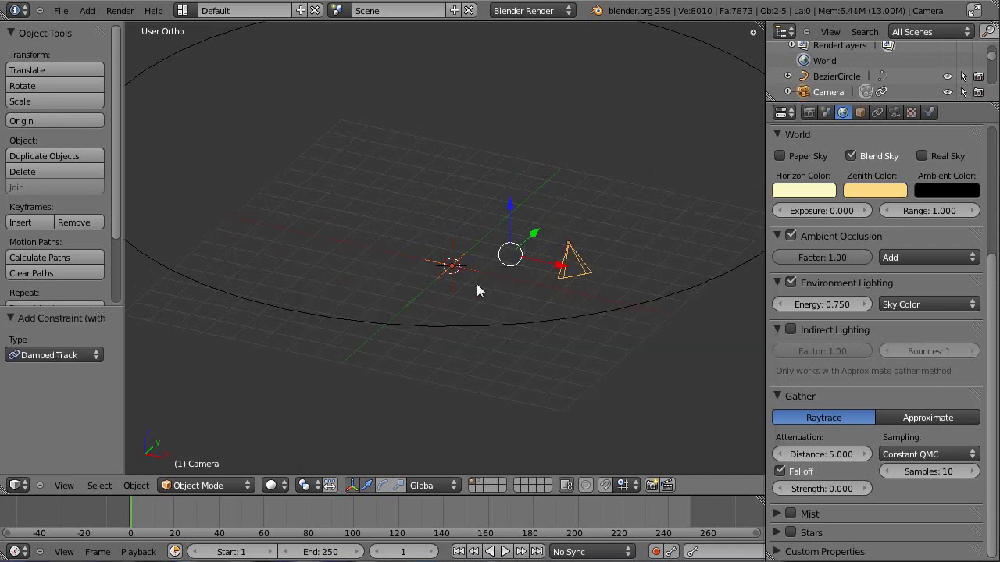
# Step: Set the camera's Damped Track axis to -Z and move the camera around to test that it points at the Empty
pyautogui.rightClick(575, 266)
pyautogui.click(876, 114)
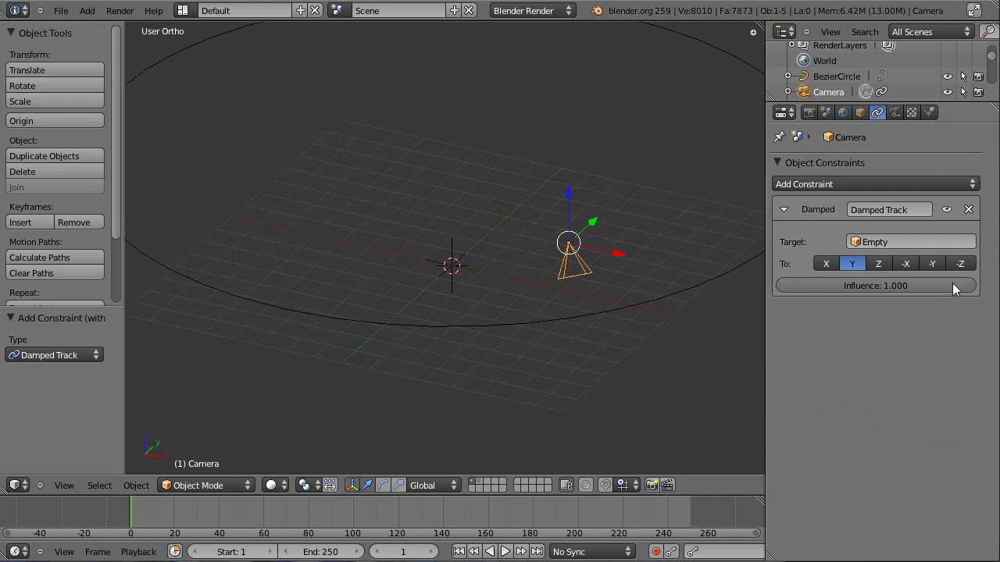
pyautogui.click(960, 264)
pyautogui.moveTo(511, 279)
pyautogui.mouseDown(button='middle')
pyautogui.moveTo(581, 303)
pyautogui.moveTo(521, 279)
pyautogui.mouseUp(button='middle')
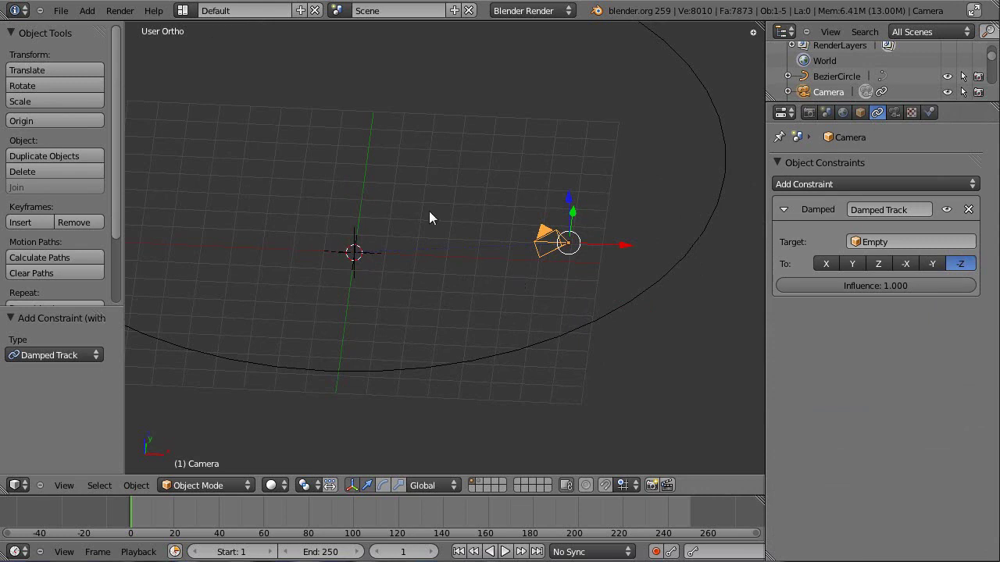
pyautogui.press('g')
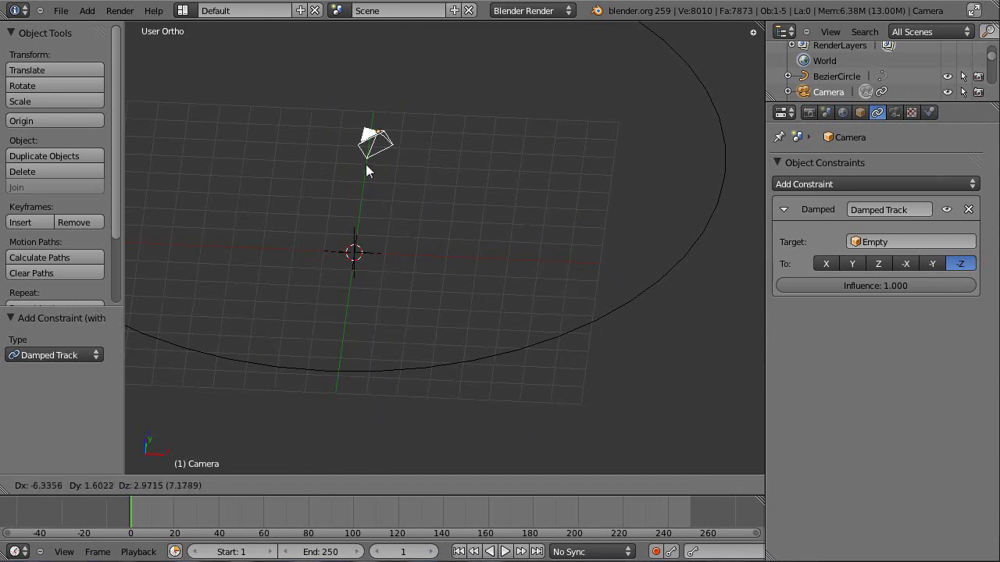
pyautogui.click(507, 273)
pyautogui.keyDown('shift'); pyautogui.moveTo(553, 250); pyautogui.dragTo(481, 257, button='middle'); pyautogui.keyUp('shift')
pyautogui.rightClick(634, 280)
pyautogui.keyDown('shift'); pyautogui.rightClick(499, 250); pyautogui.keyUp('shift')
pyautogui.hotkey('ctrl', 'p')
pyautogui.click(516, 205)
# Step: Parent the camera to the Bezier circle with the Follow Path option
pyautogui.rightClick(490, 250)
pyautogui.keyDown('shift'); pyautogui.rightClick(632, 253); pyautogui.keyUp('shift')
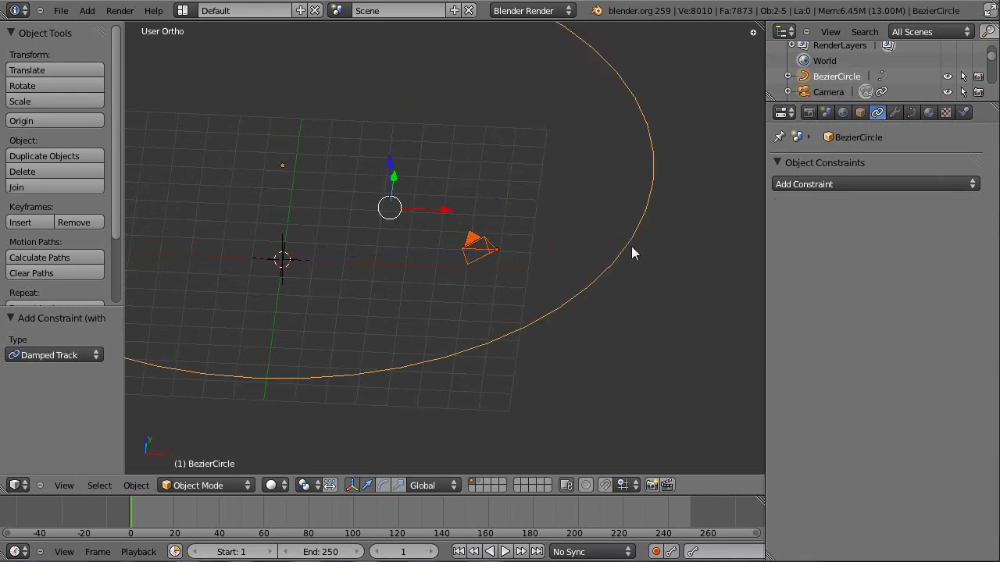
pyautogui.hotkey('ctrl', 'p')
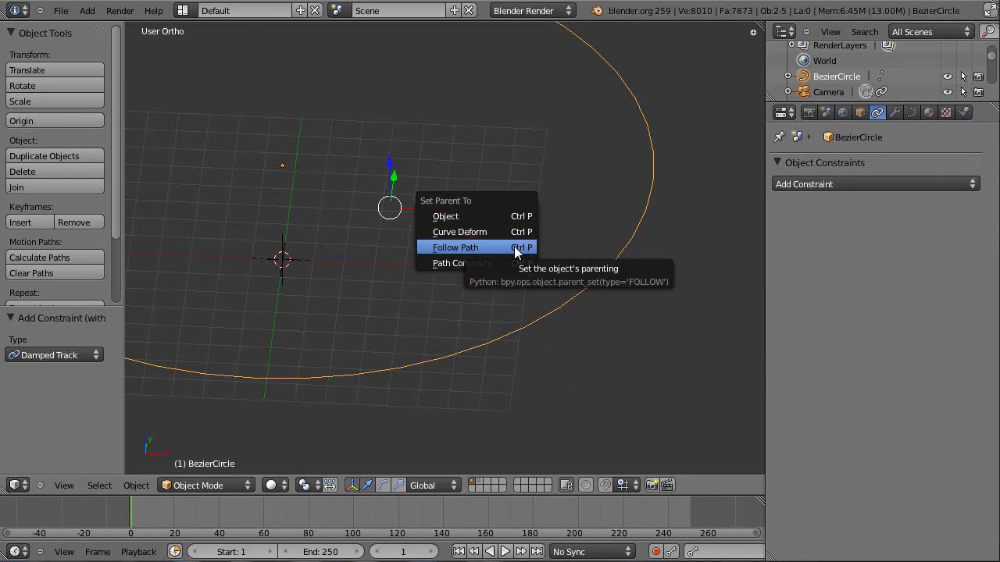
pyautogui.click(516, 248)
# Step: Undo clearing the location of the camera and circle together, and clear only the camera's location
pyautogui.scroll(-8, 427, 284)
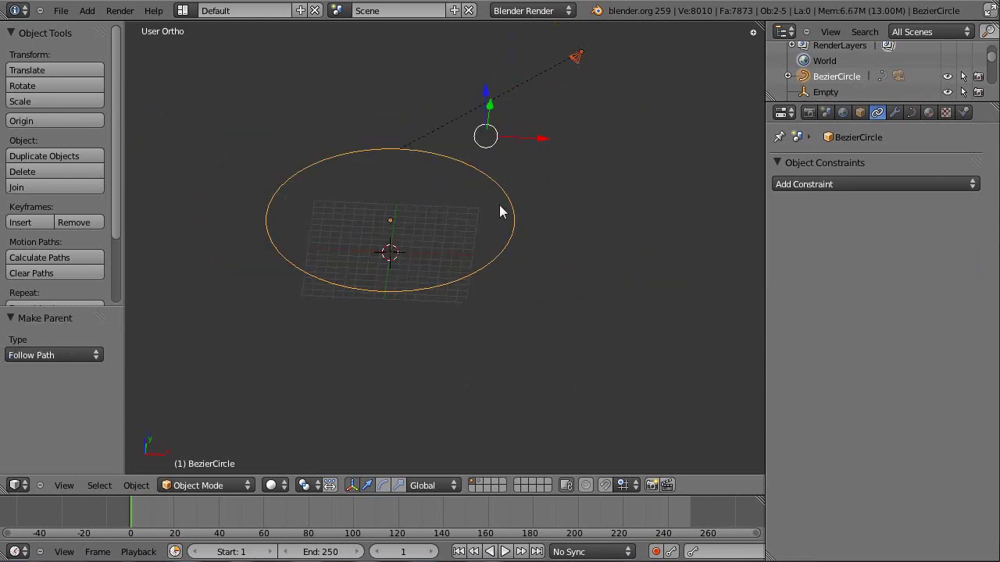
pyautogui.keyDown('shift'); pyautogui.moveTo(418, 264); pyautogui.dragTo(554, 205, button='middle'); pyautogui.keyUp('shift')
pyautogui.hotkey('alt', 'g')
pyautogui.hotkey('ctrl', 'z')
pyautogui.rightClick(563, 115)
pyautogui.hotkey('alt', 'g')
pyautogui.scroll(5, 635, 217)
pyautogui.keyDown('shift'); pyautogui.moveTo(635, 217); pyautogui.dragTo(466, 294, button='middle'); pyautogui.keyUp('shift')
pyautogui.scroll(3, 466, 297)
pyautogui.moveTo(466, 328); pyautogui.dragTo(553, 283, button='middle')
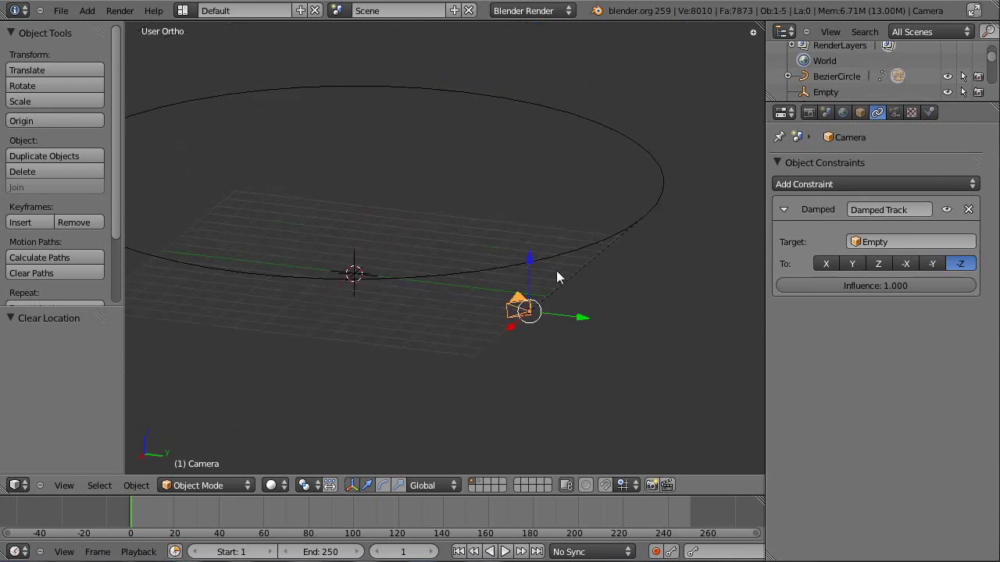
# Step: Snap the 3D cursor to the Bezier circle's control point where the camera's parent line attaches
pyautogui.rightClick(557, 286)
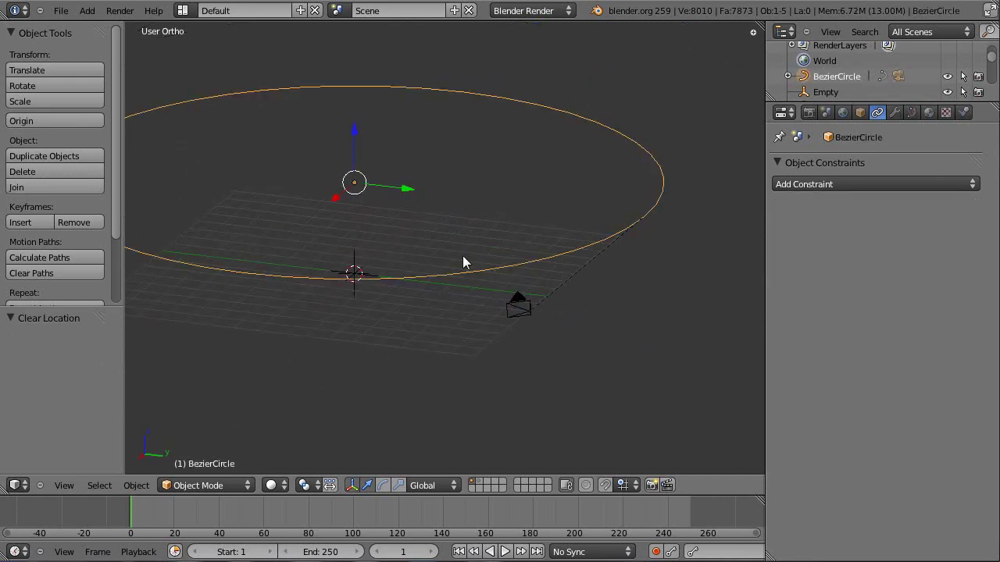
pyautogui.press('Tab')
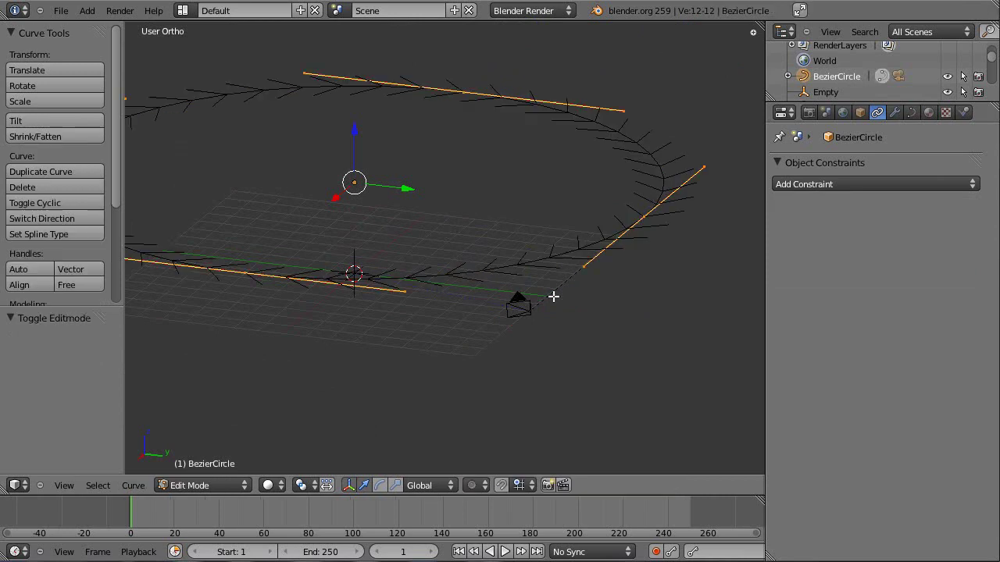
pyautogui.moveTo(553, 295); pyautogui.dragTo(512, 292, button='middle')
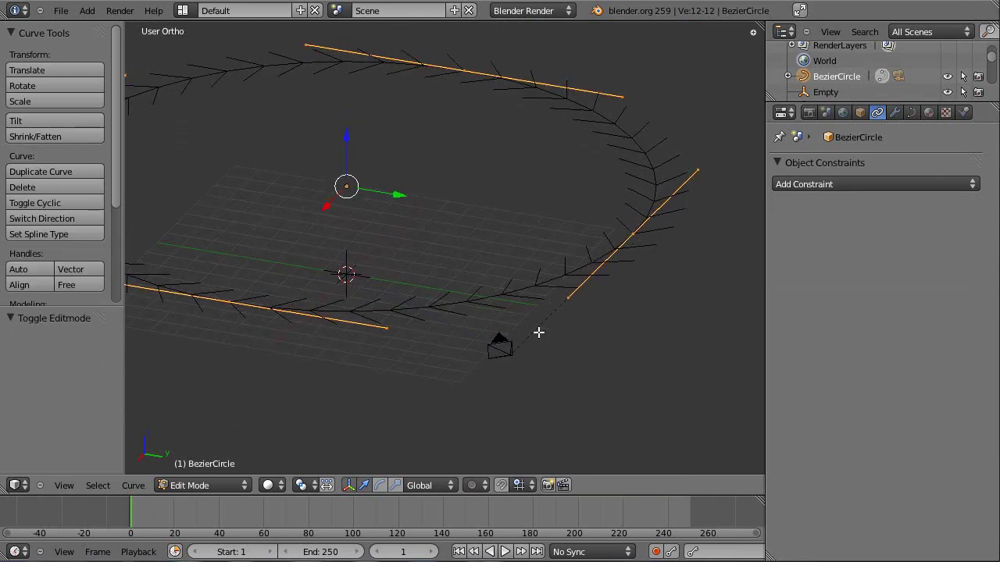
pyautogui.rightClick(632, 234)
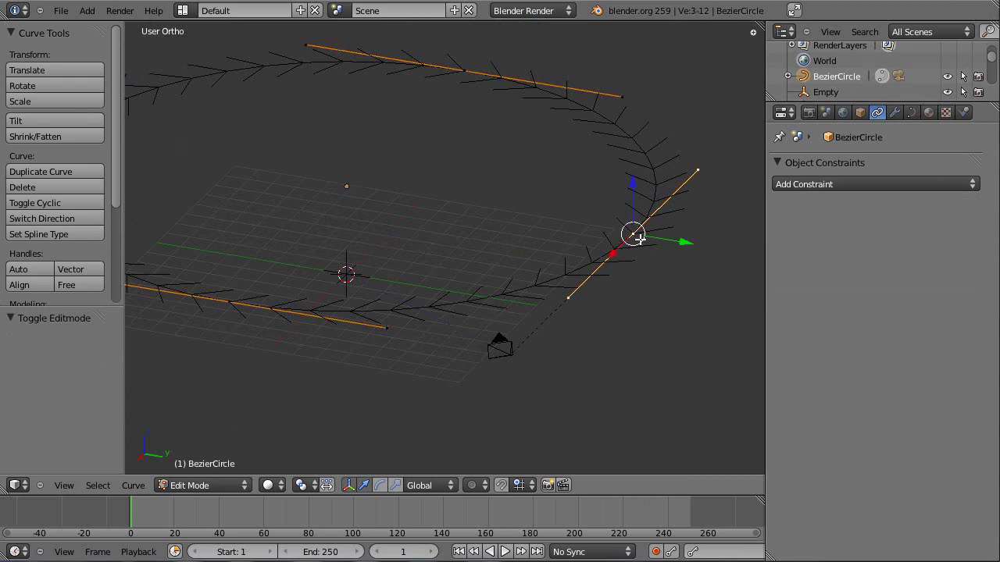
pyautogui.keyDown('shift'); pyautogui.moveTo(673, 247); pyautogui.dragTo(649, 229, button='middle'); pyautogui.keyUp('shift')
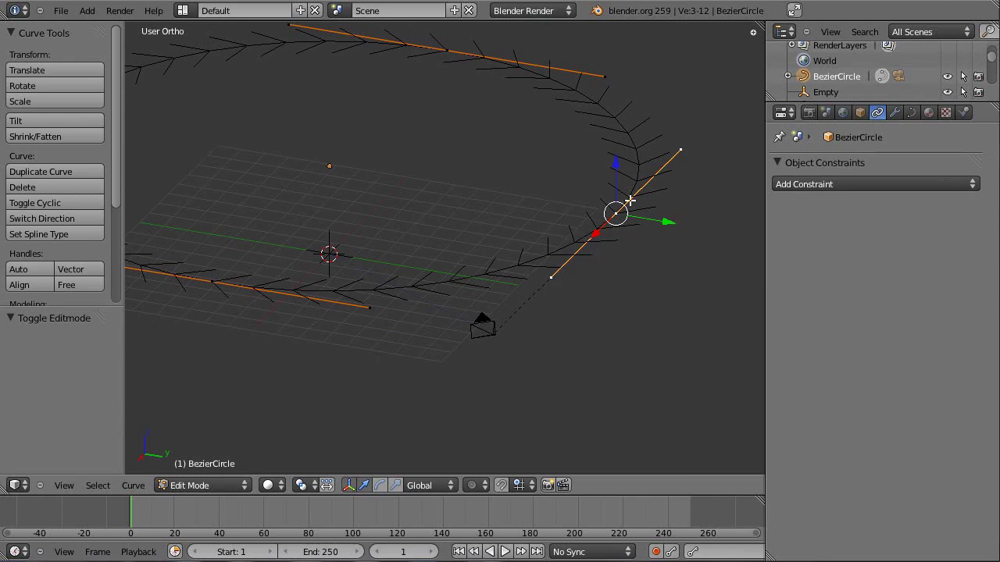
pyautogui.hotkey('shift', 's')
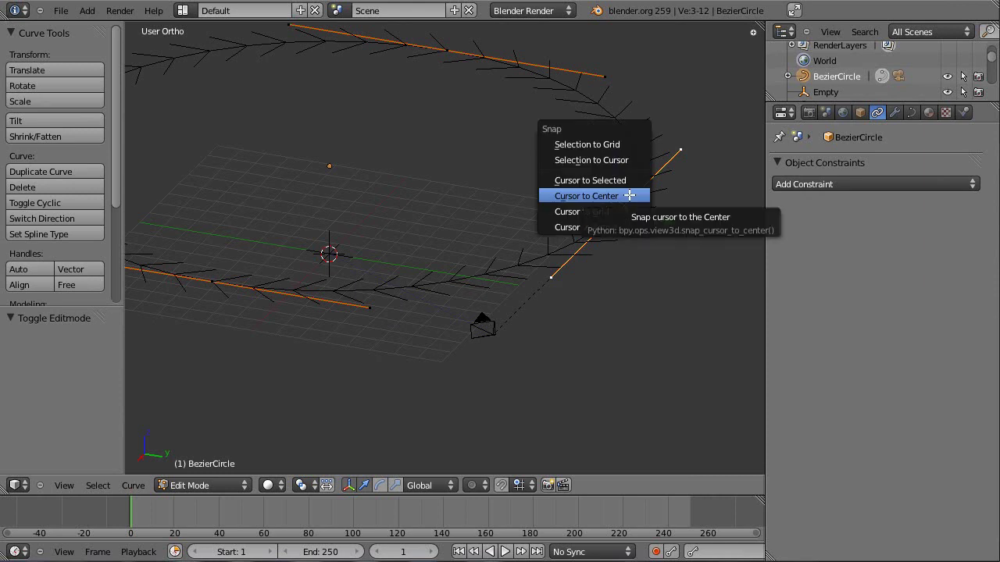
pyautogui.click(617, 180)
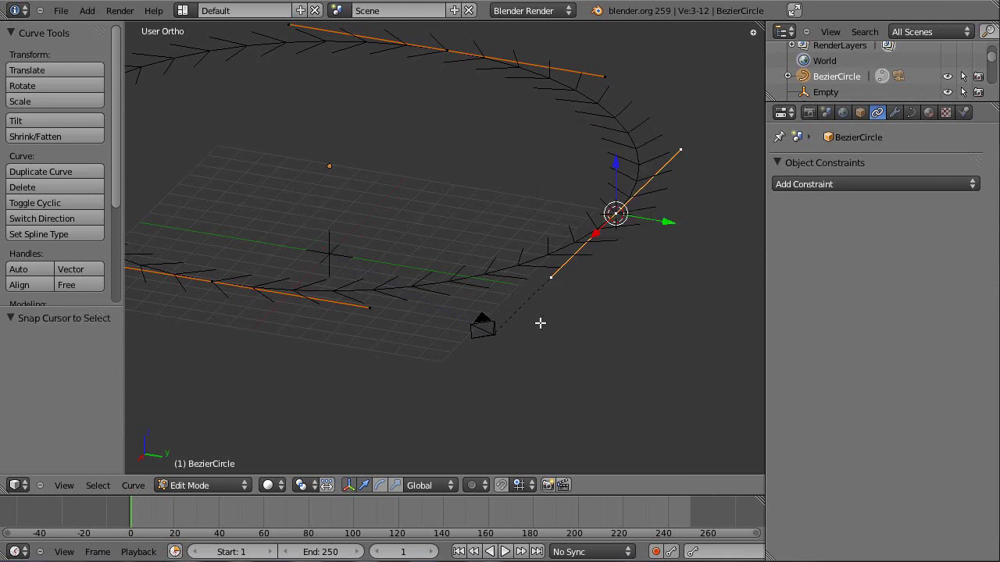
pyautogui.press('Tab')
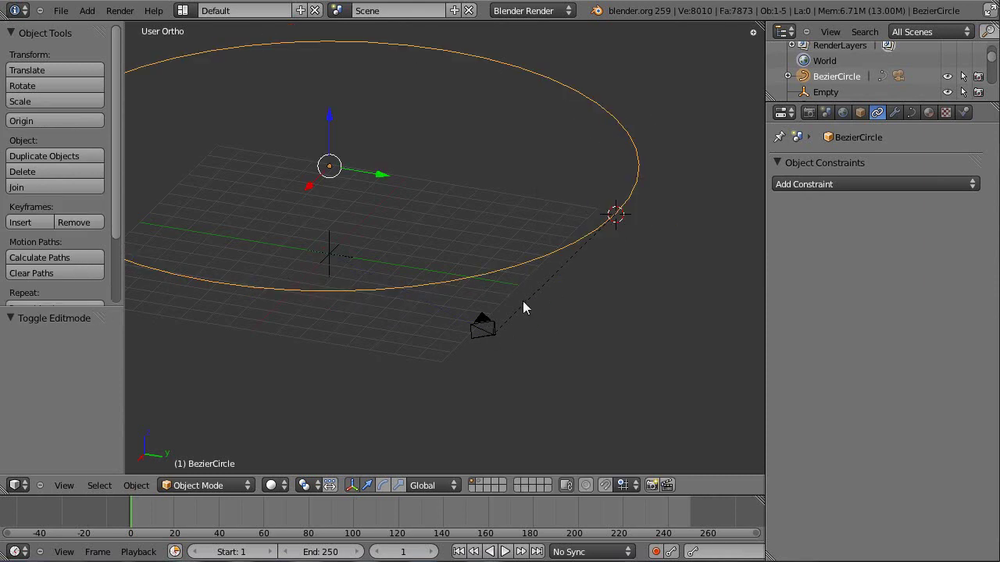
# Step: Snap the camera to the 3D cursor and scrub the timeline to check its motion along the circle
pyautogui.rightClick(485, 323)
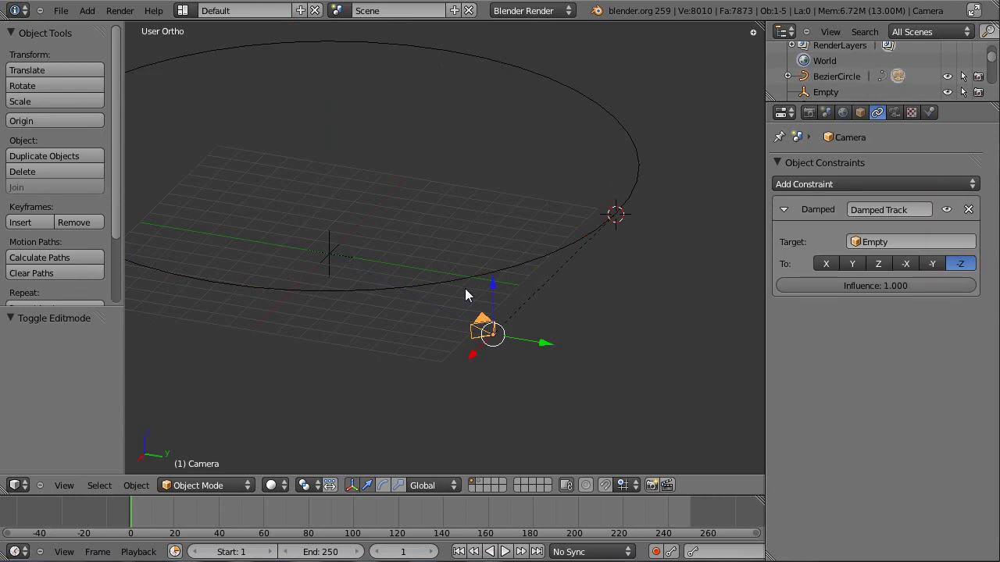
pyautogui.hotkey('shift', 's')
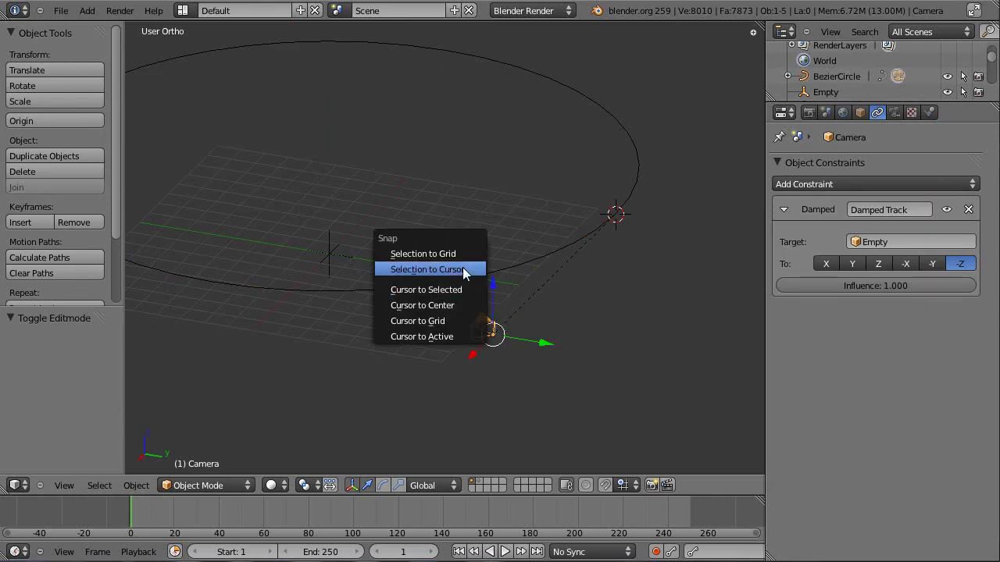
pyautogui.click(463, 268)
pyautogui.moveTo(571, 272); pyautogui.dragTo(469, 328, button='middle')
pyautogui.click(196, 518)
pyautogui.moveTo(195, 511); pyautogui.dragTo(164, 522)
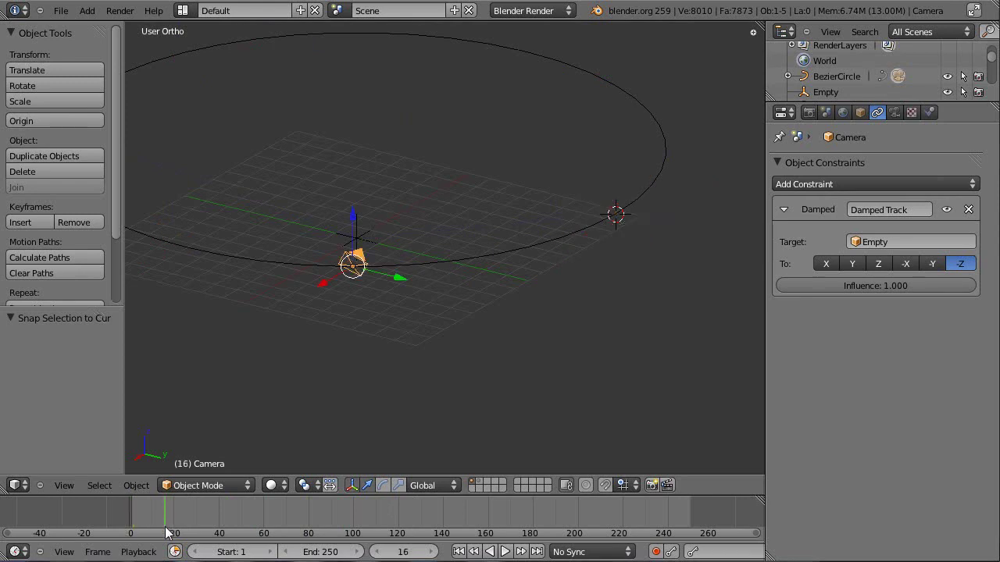
# Step: Clear the camera's rotation and return the timeline to frame 0
pyautogui.hotkey('alt', 'r')
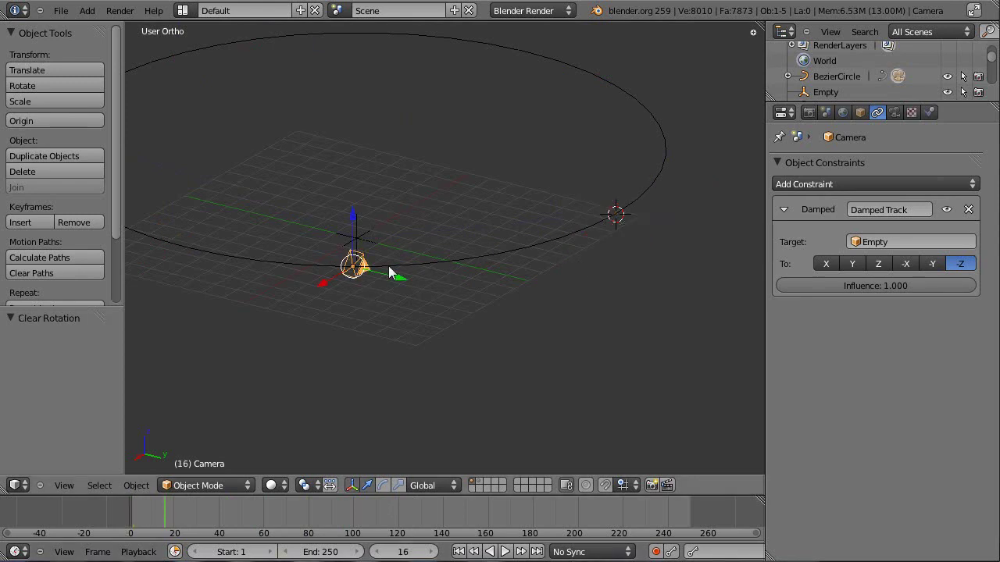
pyautogui.press('Home')
pyautogui.moveTo(153, 506); pyautogui.dragTo(111, 513)
pyautogui.keyDown('shift'); pyautogui.moveTo(485, 321); pyautogui.dragTo(260, 312, button='middle'); pyautogui.keyUp('shift')
pyautogui.keyDown('shift'); pyautogui.moveTo(259, 312); pyautogui.dragTo(436, 308, button='middle'); pyautogui.keyUp('shift')
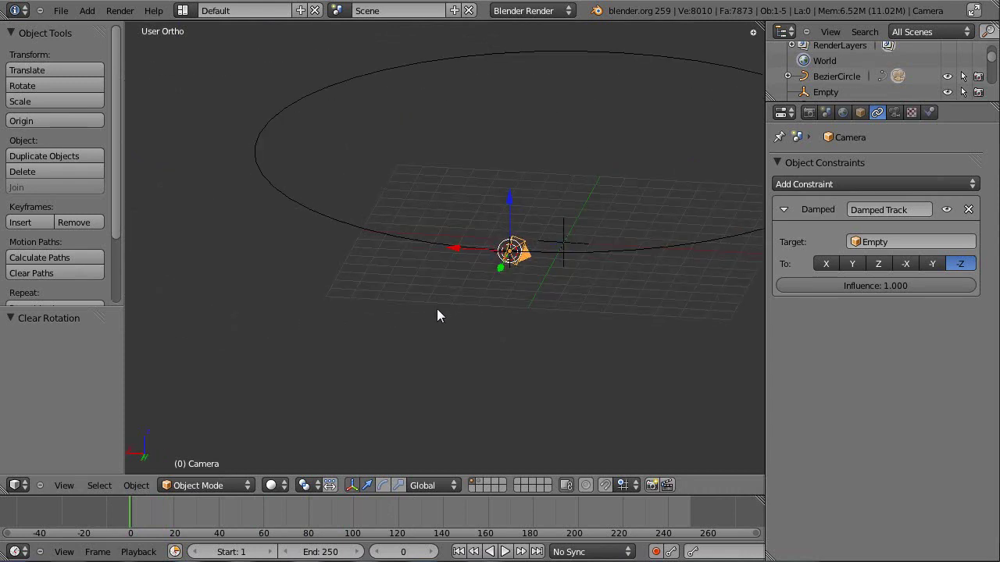
# Step: Try the -Y, -X, Z, Y and X tracking axes on the camera's Damped Track constraint
pyautogui.click(932, 263)
pyautogui.click(905, 263)
pyautogui.click(878, 263)
pyautogui.click(852, 265)
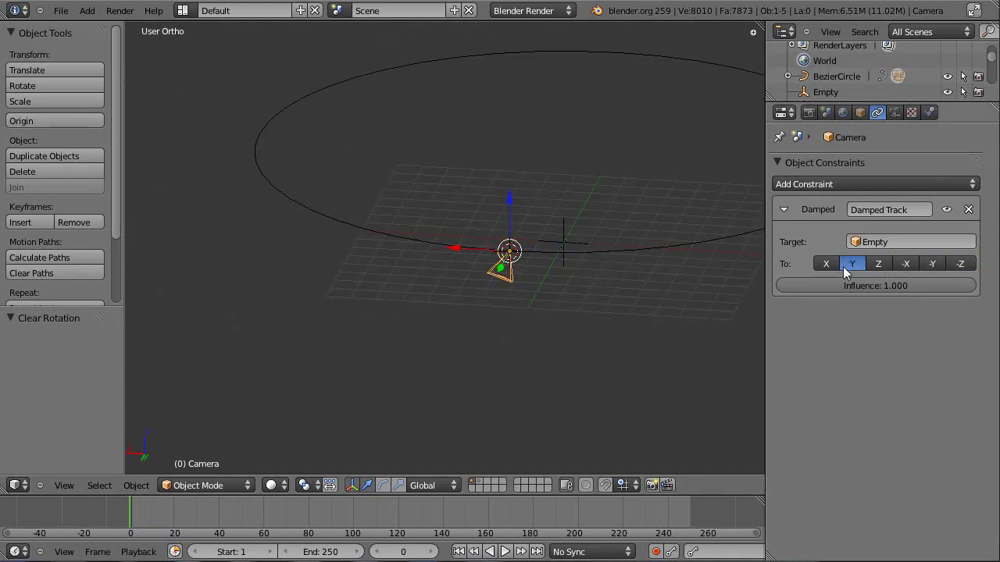
pyautogui.click(826, 264)
pyautogui.click(934, 265)
# Step: Delete the camera and snap the 3D cursor to the scene center
pyautogui.moveTo(584, 266); pyautogui.dragTo(588, 292, button='middle')
pyautogui.press('x')
pyautogui.click(587, 296)
pyautogui.scroll(-5, 508, 265)
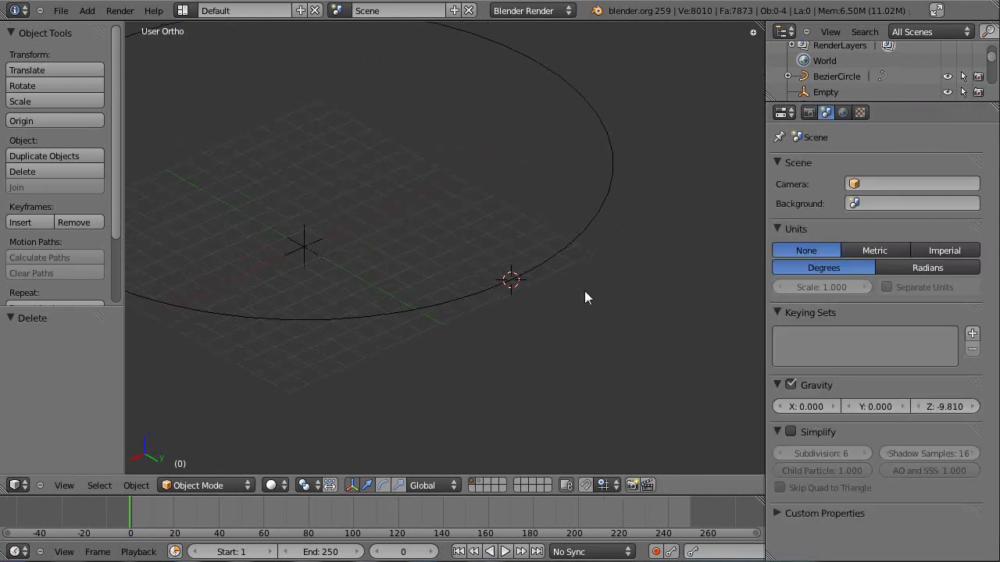
pyautogui.hotkey('shift', 's')
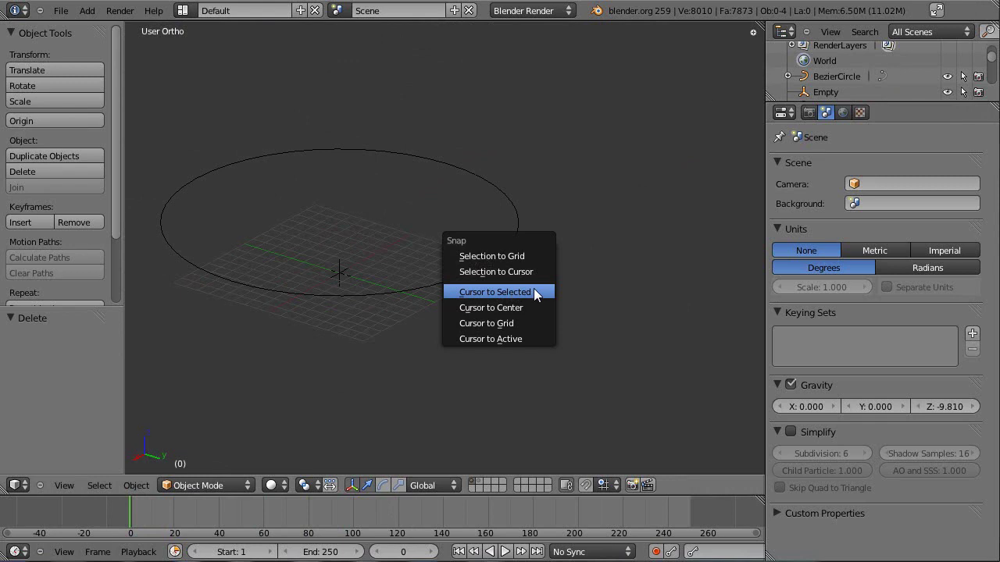
pyautogui.click(536, 307)
pyautogui.hotkey('alt', 'Home')
pyautogui.hotkey('shift', 's')
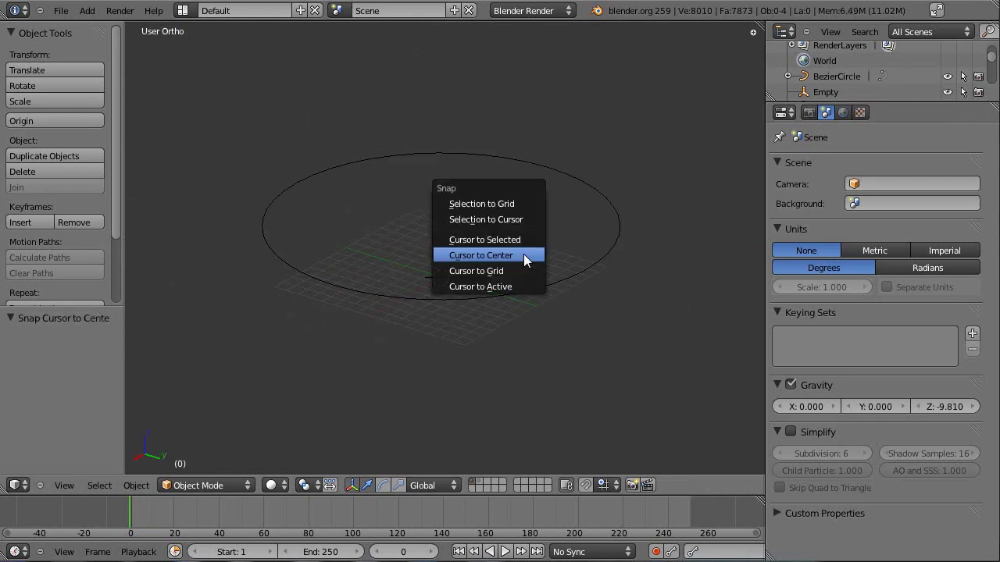
pyautogui.press('Escape')
# Step: Add a new camera at the scene center and clear its rotation and location
pyautogui.hotkey('shift', 'a')
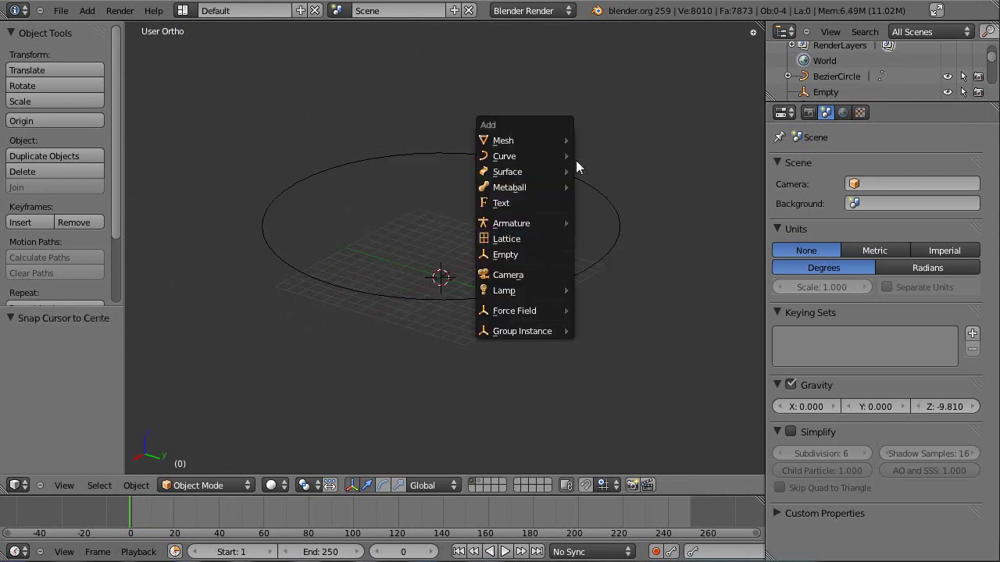
pyautogui.click(546, 273)
pyautogui.scroll(6, 531, 210)
pyautogui.keyDown('shift'); pyautogui.moveTo(624, 275); pyautogui.dragTo(568, 310, button='middle'); pyautogui.keyUp('shift')
pyautogui.hotkey('alt', 'r')
pyautogui.hotkey('alt', 'g')
pyautogui.scroll(5, 596, 386)
pyautogui.keyDown('shift'); pyautogui.moveTo(596, 386); pyautogui.dragTo(515, 231, button='middle'); pyautogui.keyUp('shift')
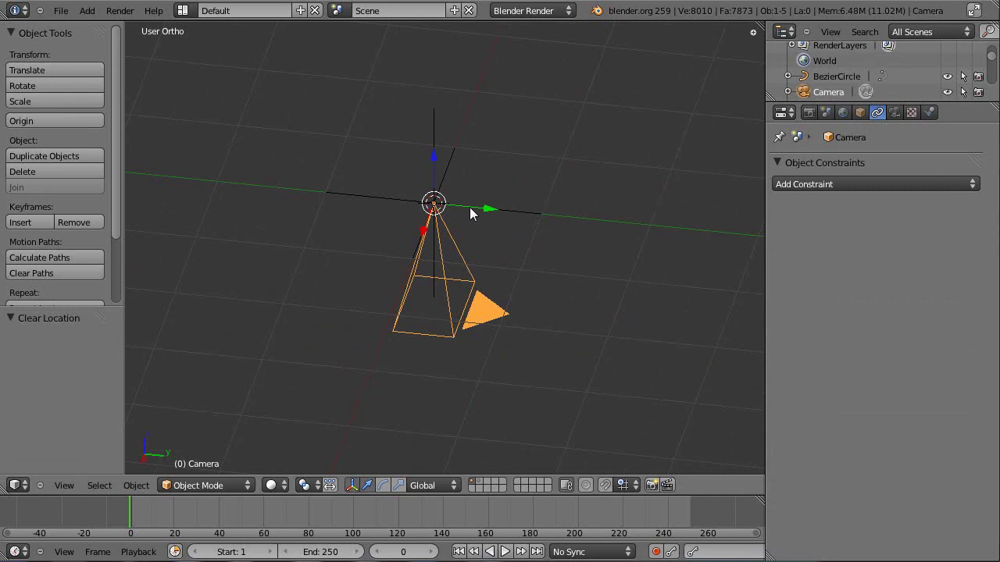
# Step: Add a Damped Track constraint to the new camera with the Empty as its target
pyautogui.rightClick(541, 211)
pyautogui.keyDown('shift'); pyautogui.rightClick(472, 278); pyautogui.keyUp('shift')
pyautogui.hotkey('ctrl', 'shift', 'c')
pyautogui.click(556, 232)
pyautogui.scroll(-3, 626, 263)
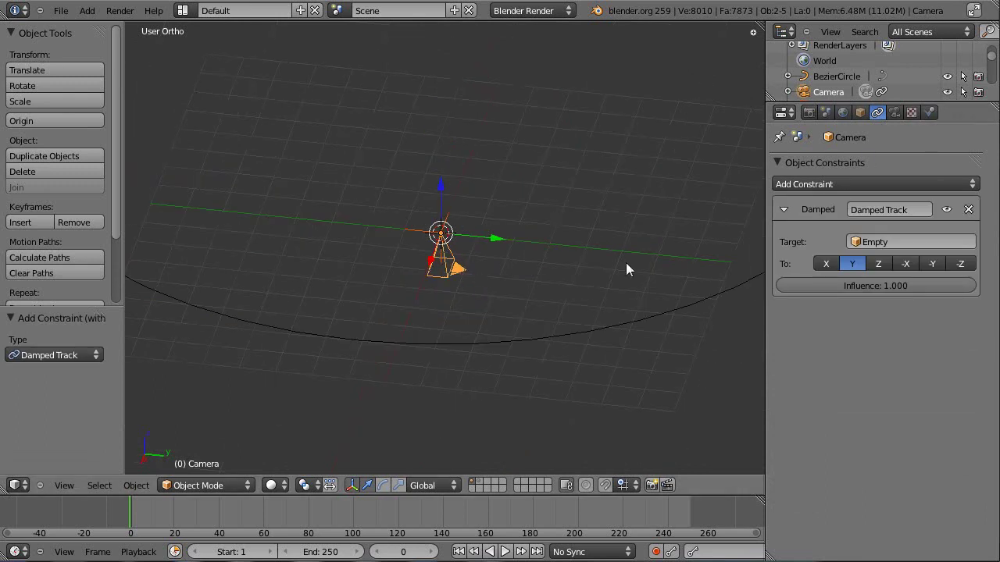
# Step: Parent the new camera to the Bezier circle with the Follow Path option
pyautogui.scroll(-2, 622, 269)
pyautogui.rightClick(660, 244)
pyautogui.press('Tab')
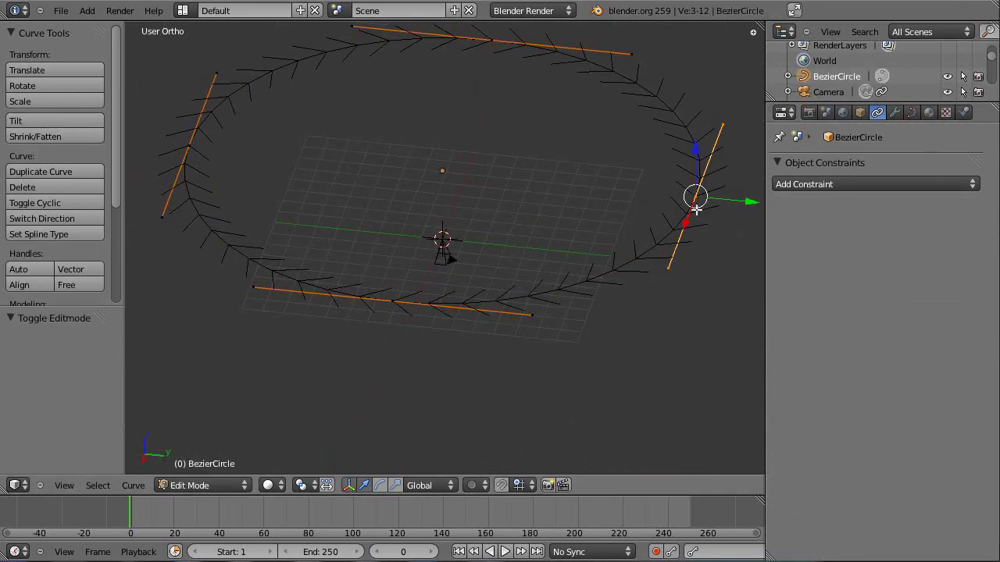
pyautogui.press('Tab')
pyautogui.rightClick(487, 274)
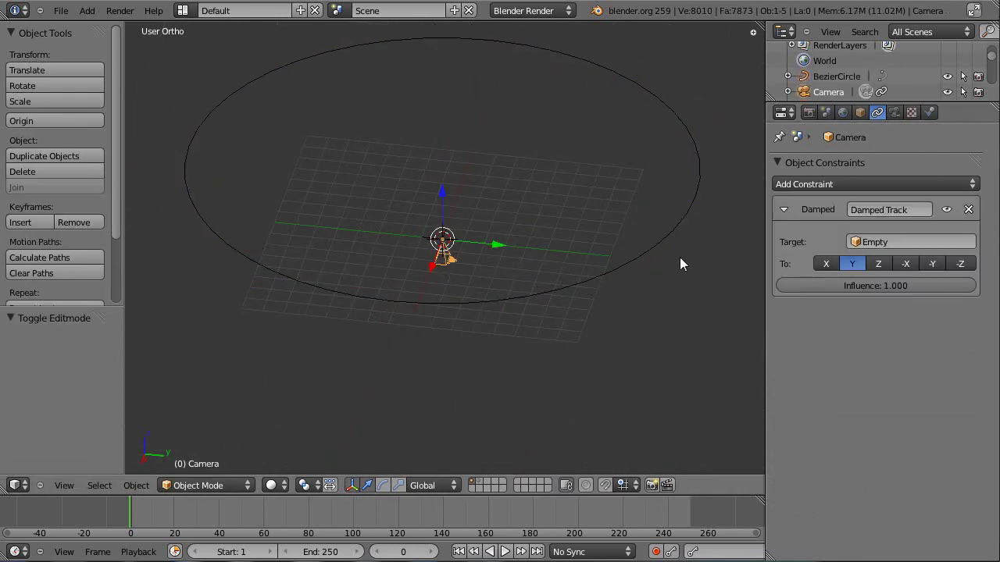
pyautogui.keyDown('shift'); pyautogui.rightClick(679, 214); pyautogui.keyUp('shift')
pyautogui.hotkey('ctrl', 'p')
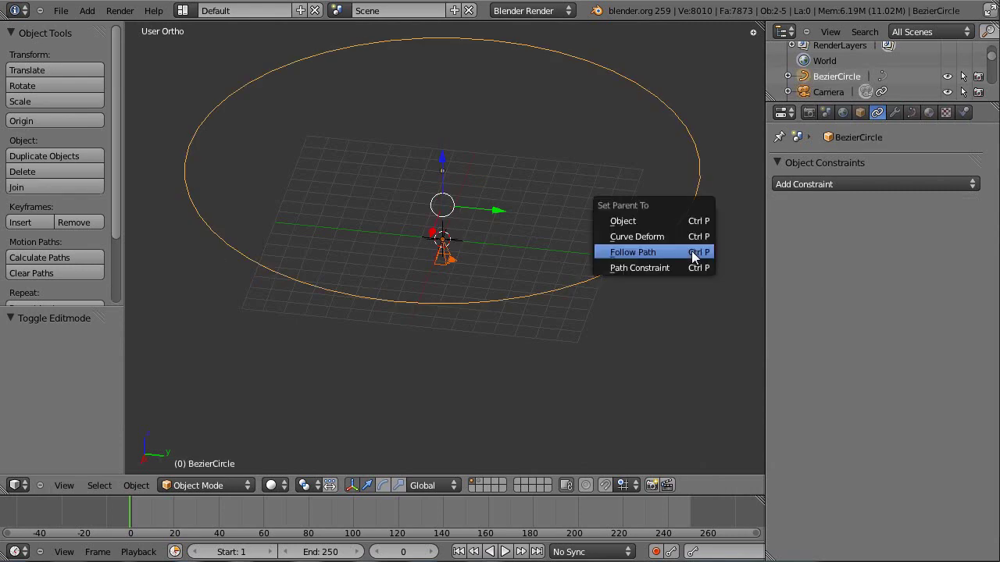
pyautogui.click(691, 251)
pyautogui.rightClick(707, 416)
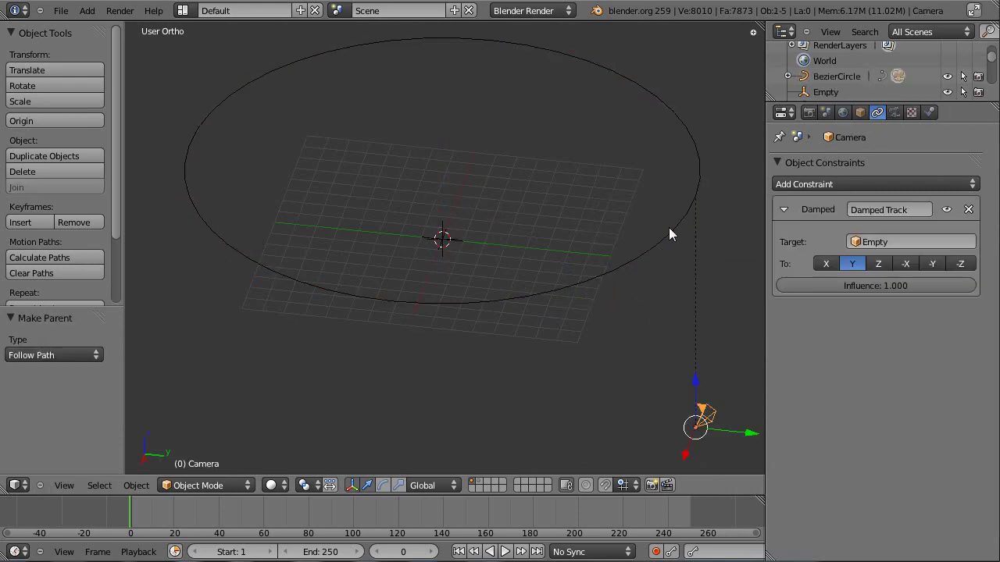
# Step: Snap the 3D cursor to the Bezier circle's selected control point above the new camera
pyautogui.rightClick(674, 227)
pyautogui.press('Tab')
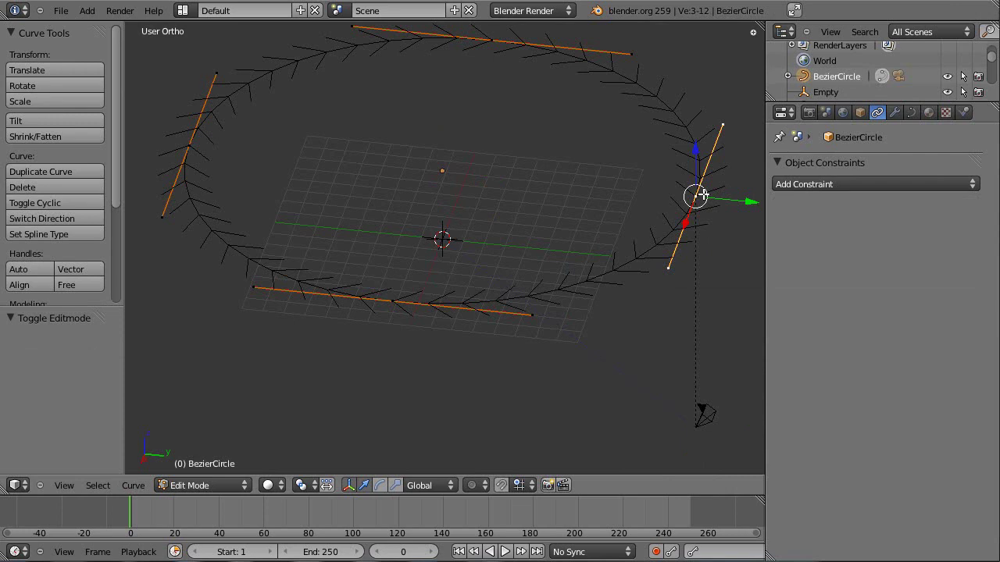
pyautogui.hotkey('shift', 's')
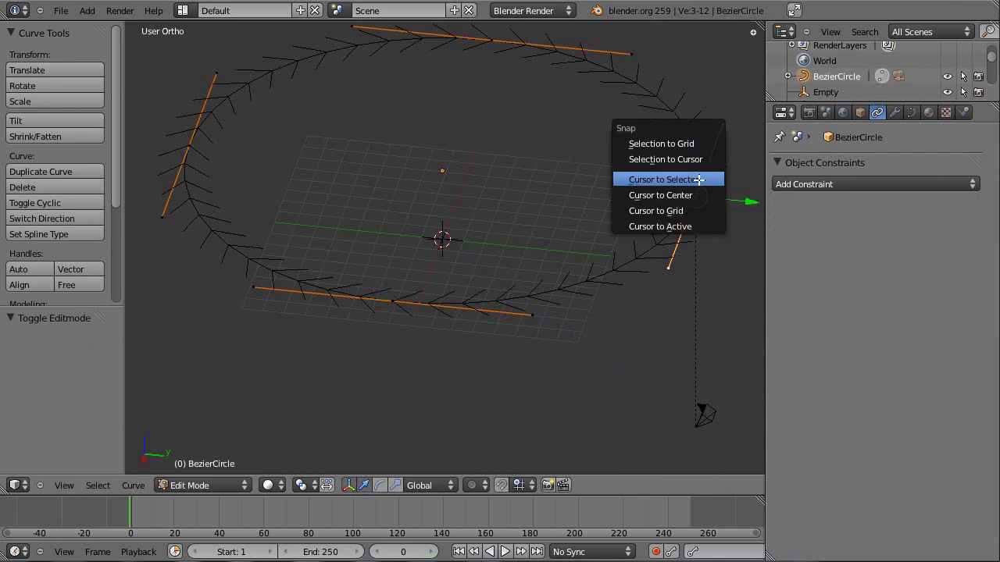
pyautogui.click(687, 179)
pyautogui.press('Tab')
# Step: Snap the new camera to the 3D cursor on the Bezier circle
pyautogui.rightClick(721, 414)
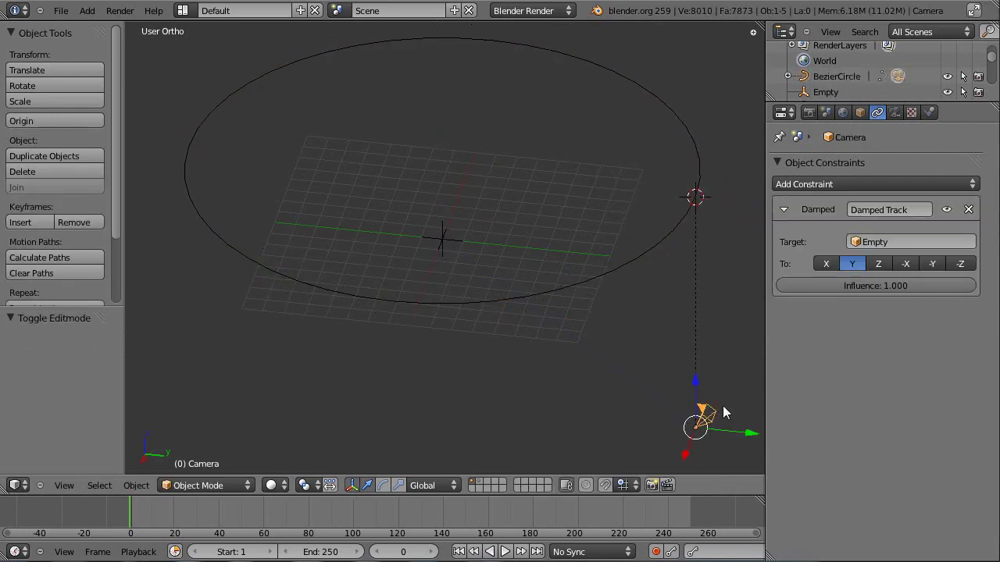
pyautogui.hotkey('shift', 's')
pyautogui.click(717, 385)
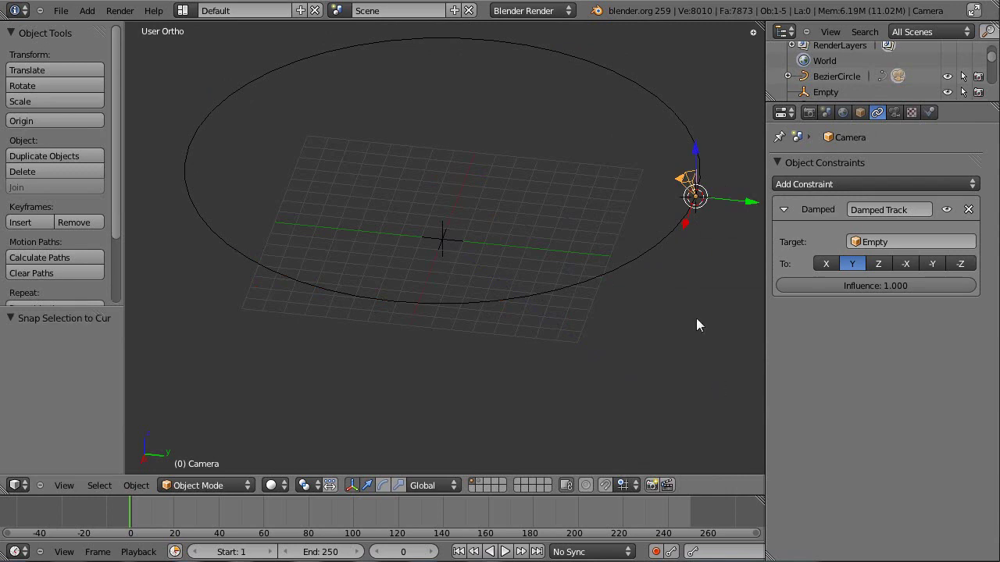
# Step: Test the new camera's Damped Track axes and set the constraint to -Z
pyautogui.keyDown('shift'); pyautogui.moveTo(682, 241); pyautogui.dragTo(564, 296, button='middle'); pyautogui.keyUp('shift')
pyautogui.moveTo(593, 218); pyautogui.dragTo(400, 168, button='middle')
pyautogui.click(947, 265)
pyautogui.moveTo(702, 305); pyautogui.dragTo(863, 275, button='middle')
pyautogui.click(889, 263)
pyautogui.moveTo(635, 269); pyautogui.dragTo(444, 254, button='middle')
pyautogui.click(960, 264)
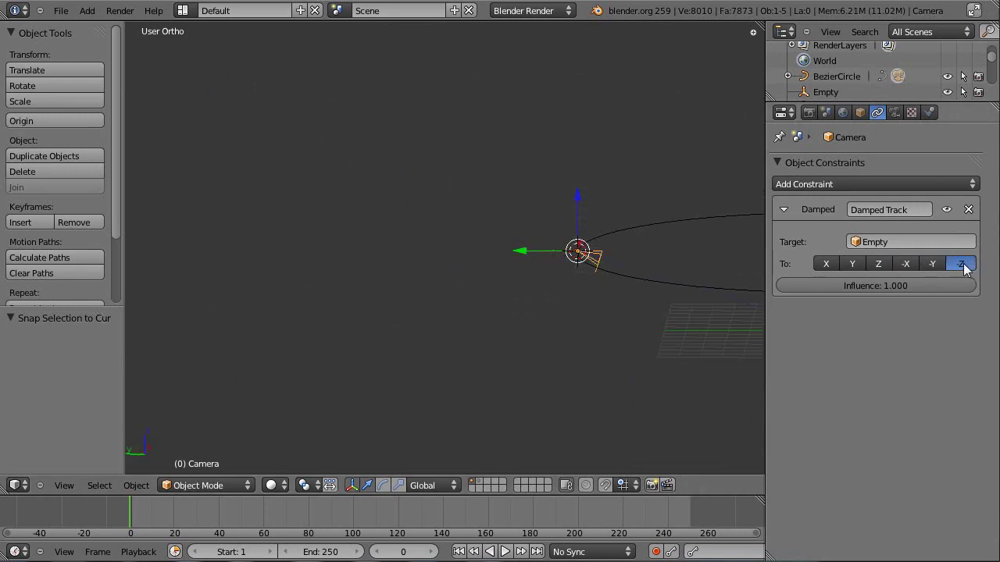
# Step: Look through the camera and rotate it 180° so the view is upright
pyautogui.press('KP_0')
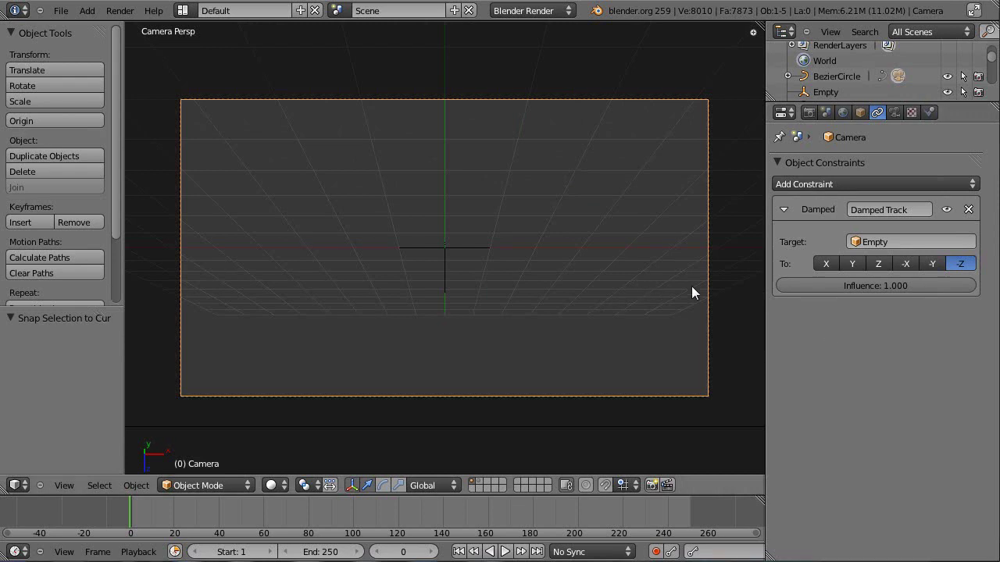
pyautogui.write('r180')
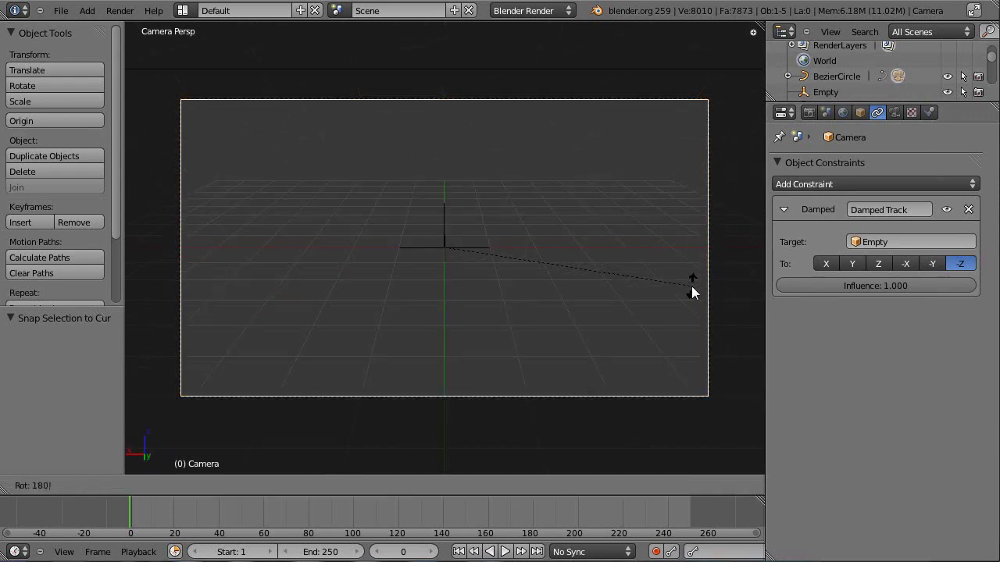
pyautogui.press('Return')
# Step: Scrub the timeline in camera view, and inspect the camera's placement on the circle from outside
pyautogui.moveTo(135, 516)
pyautogui.mouseDown()
pyautogui.moveTo(389, 535)
pyautogui.moveTo(129, 553)
pyautogui.mouseUp()
pyautogui.scroll(-3, 528, 375)
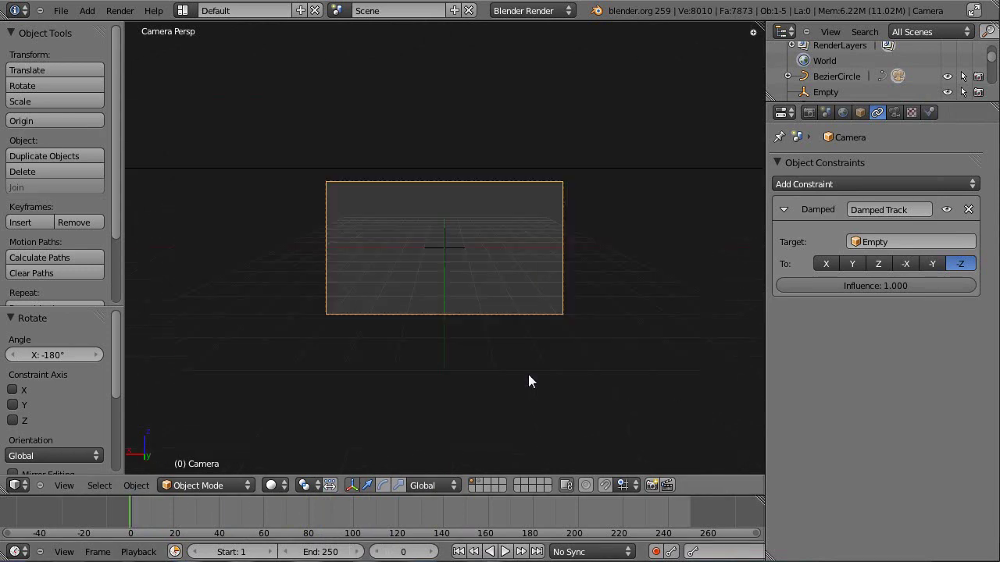
pyautogui.scroll(-2, 528, 381)
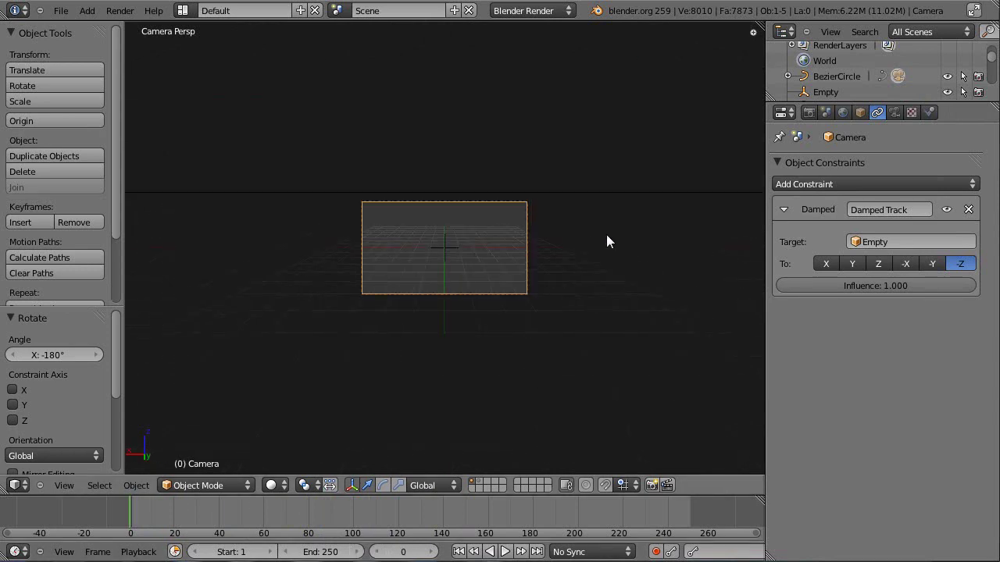
pyautogui.press('KP_1')
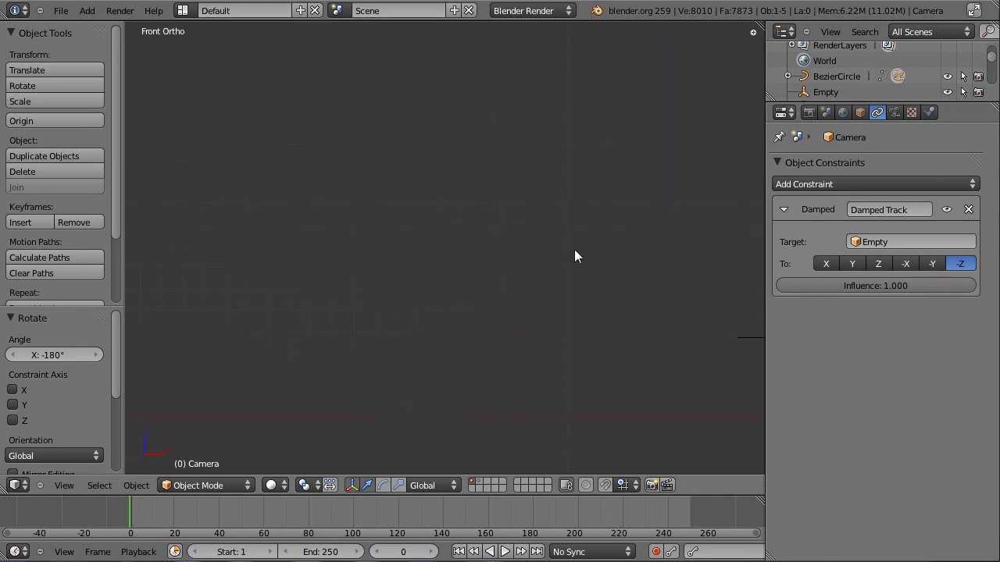
pyautogui.keyDown('shift'); pyautogui.moveTo(592, 245); pyautogui.dragTo(526, 321, button='middle'); pyautogui.keyUp('shift')
pyautogui.scroll(5, 521, 304)
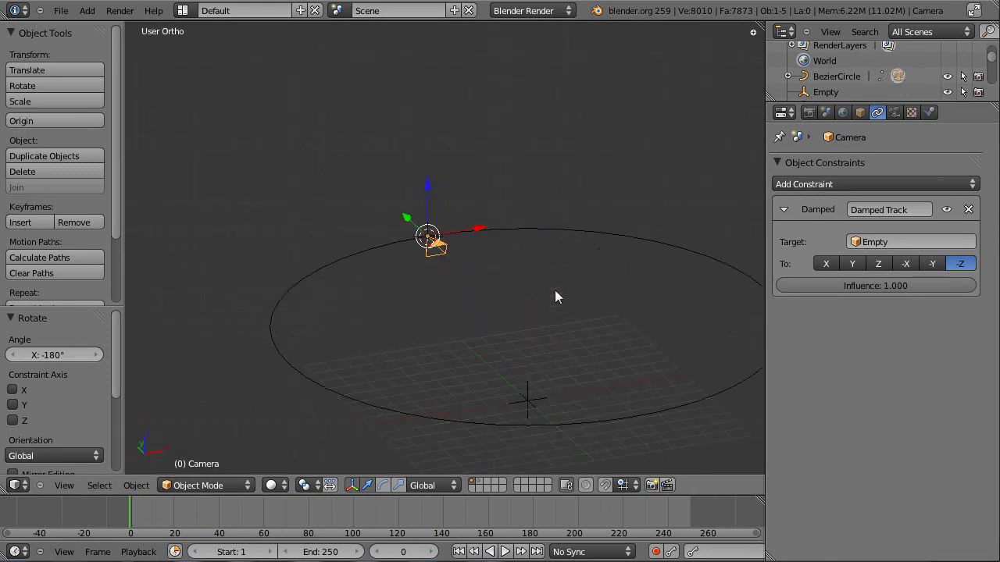
# Step: Set the Bezier circle's path animation length to 200 frames and scrub the timeline to check its evaluation time
pyautogui.rightClick(614, 239)
pyautogui.keyDown('shift'); pyautogui.moveTo(618, 280); pyautogui.dragTo(547, 254, button='middle'); pyautogui.keyUp('shift')
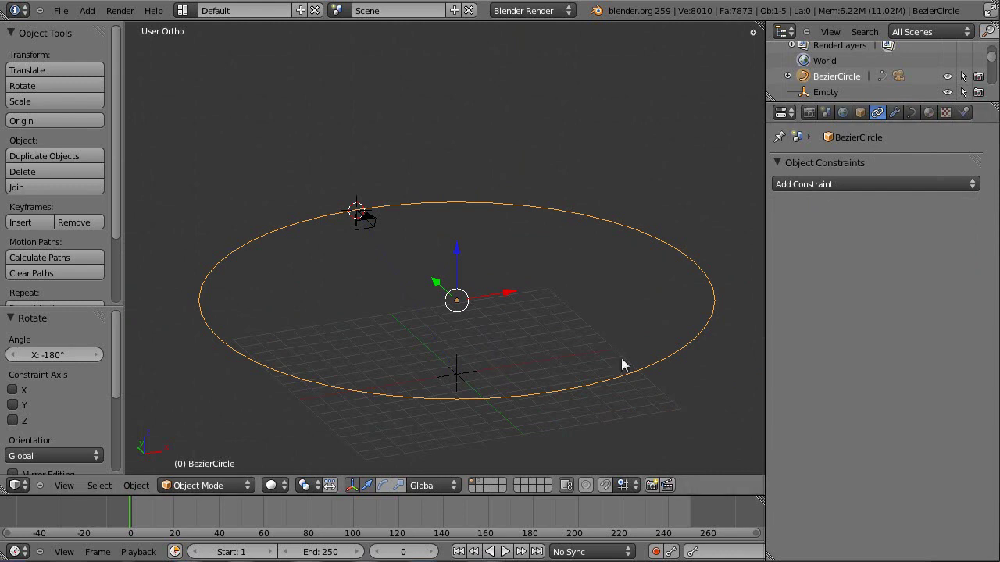
pyautogui.click(912, 113)
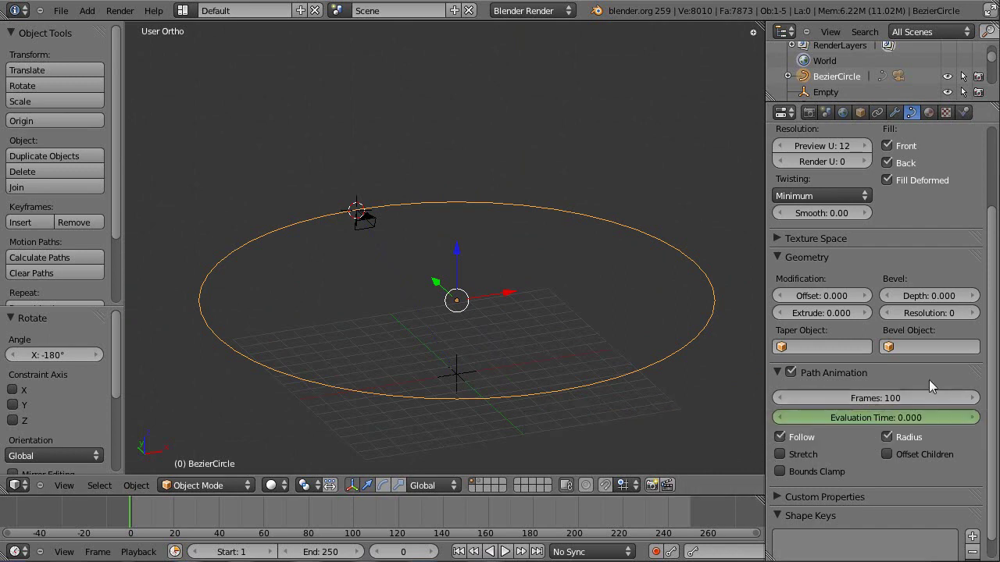
pyautogui.moveTo(146, 508); pyautogui.dragTo(351, 531)
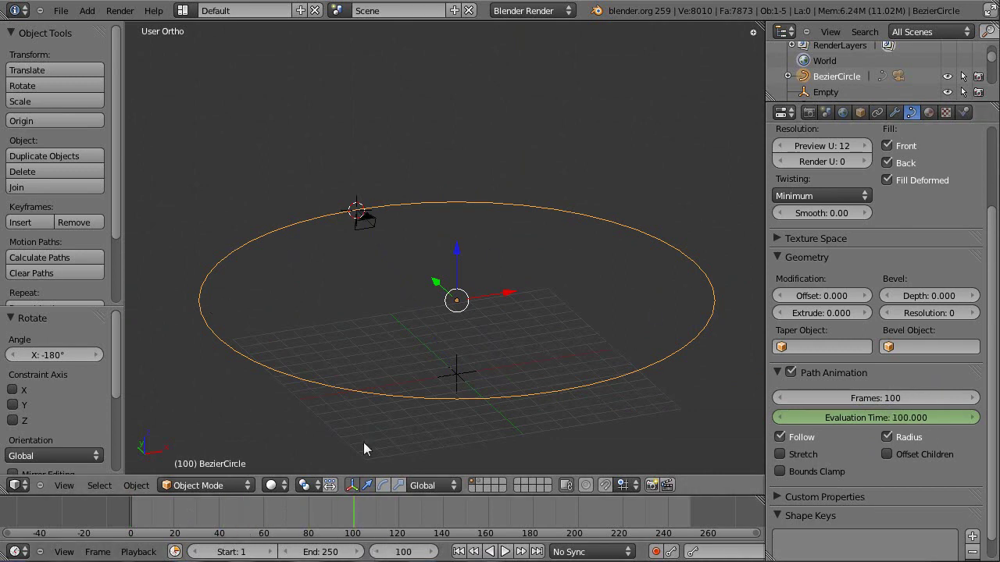
pyautogui.click(824, 397)
pyautogui.write('200')
pyautogui.press('Return')
pyautogui.click(389, 520)
pyautogui.moveTo(404, 518); pyautogui.dragTo(111, 499)
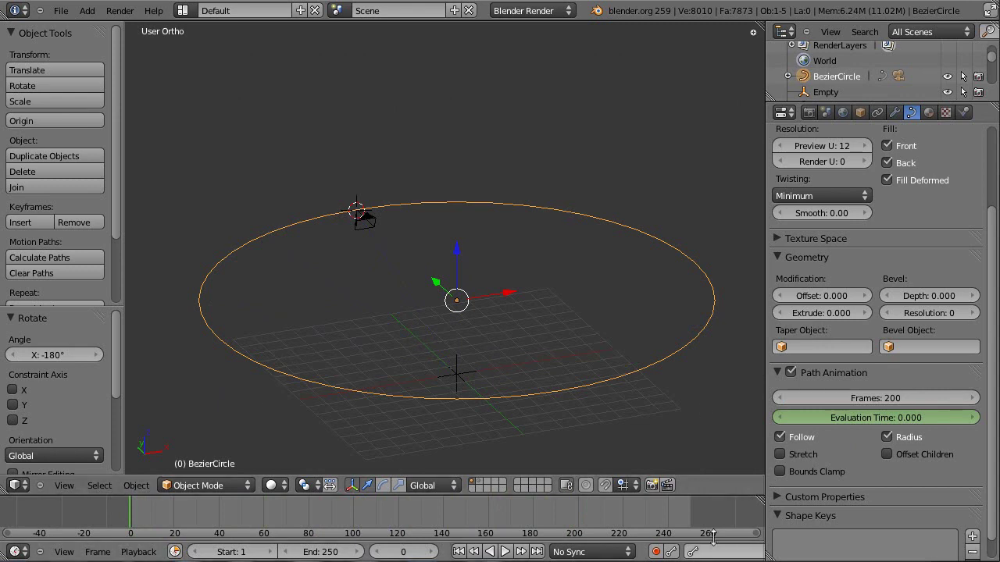
# Step: Reveal all hidden objects so the monkey and ground plane are shown with the camera path
pyautogui.keyDown('shift'); pyautogui.moveTo(531, 279); pyautogui.dragTo(635, 340, button='middle'); pyautogui.keyUp('shift')
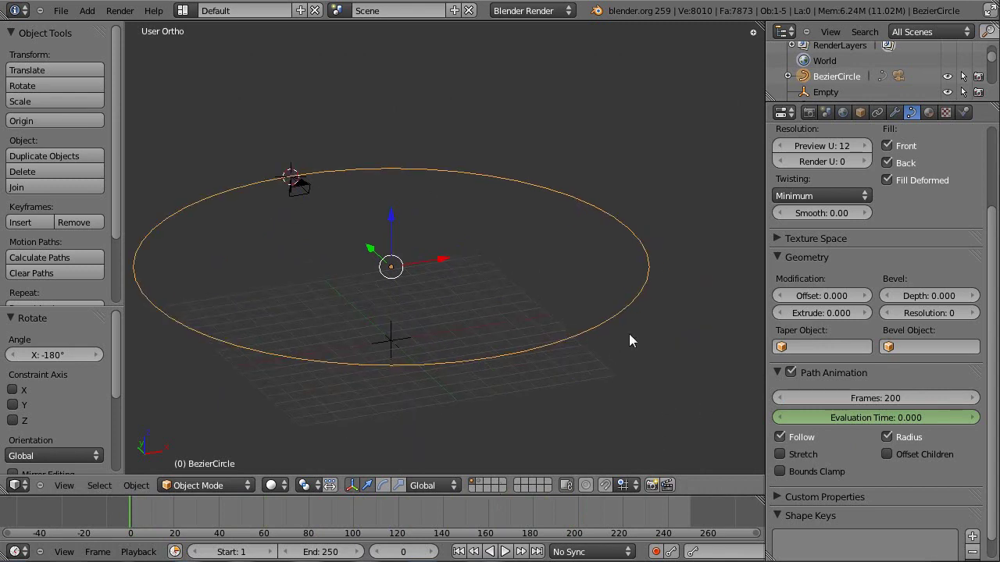
pyautogui.moveTo(384, 335); pyautogui.dragTo(573, 327, button='middle')
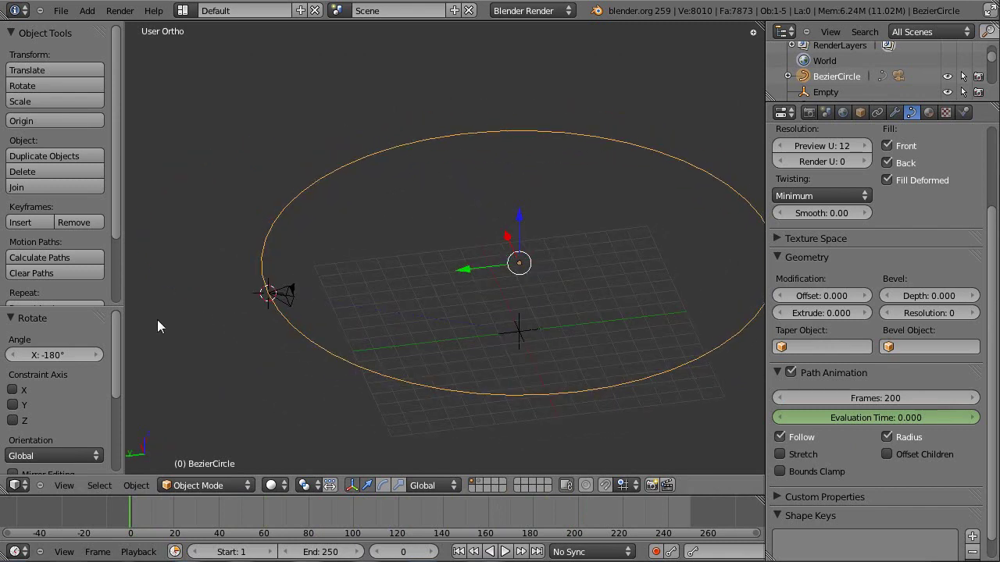
pyautogui.keyDown('shift'); pyautogui.click(482, 487); pyautogui.keyUp('shift')
pyautogui.keyDown('shift'); pyautogui.click(482, 487); pyautogui.keyUp('shift')
pyautogui.hotkey('alt', 'h')
pyautogui.moveTo(567, 301); pyautogui.dragTo(394, 232, button='middle')
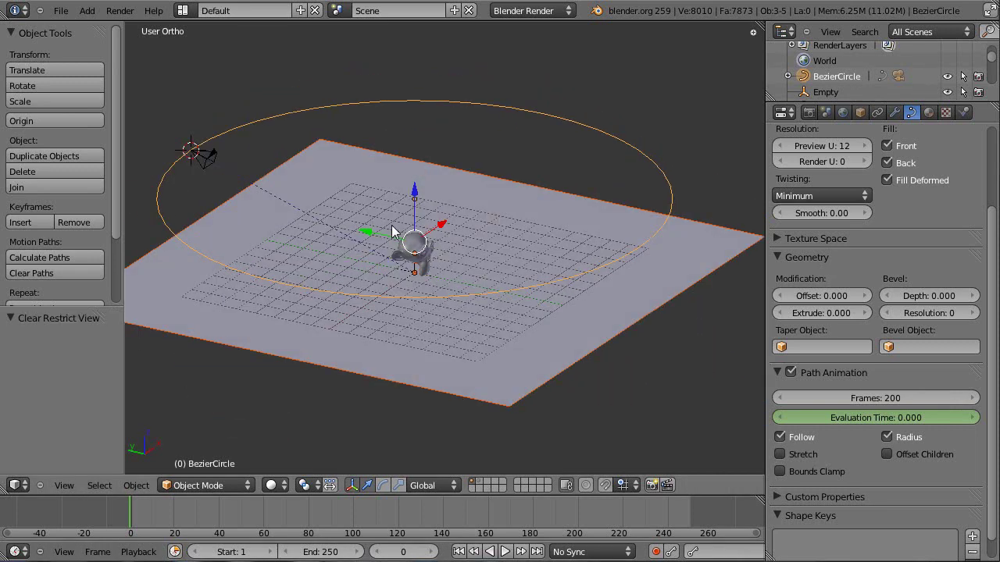
# Step: Select only the monkey head and bring it into close view
pyautogui.click(422, 263)
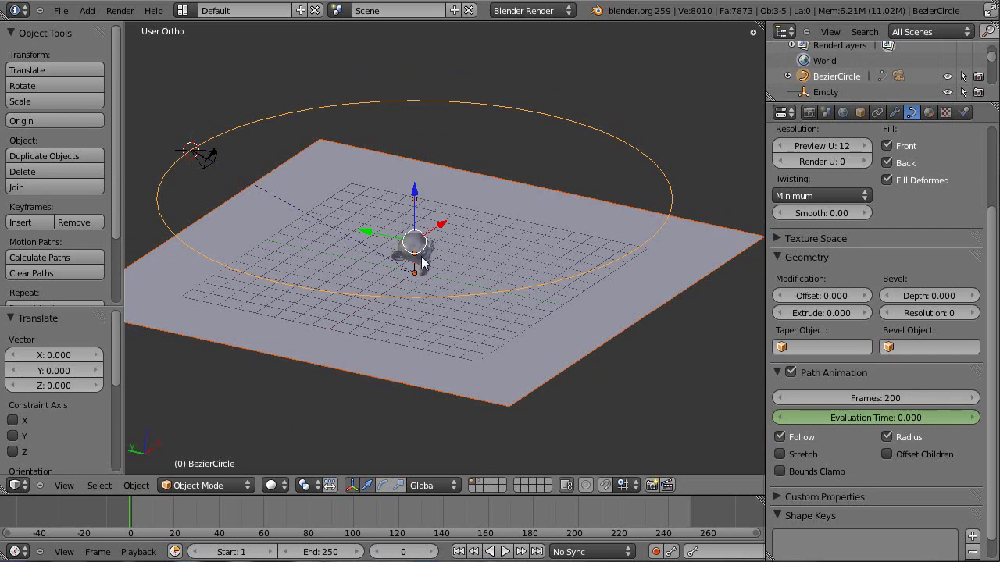
pyautogui.moveTo(419, 270); pyautogui.dragTo(517, 247, button='right')
pyautogui.rightClick(592, 243)
pyautogui.moveTo(536, 268); pyautogui.dragTo(499, 309, button='middle')
pyautogui.scroll(5, 377, 267)
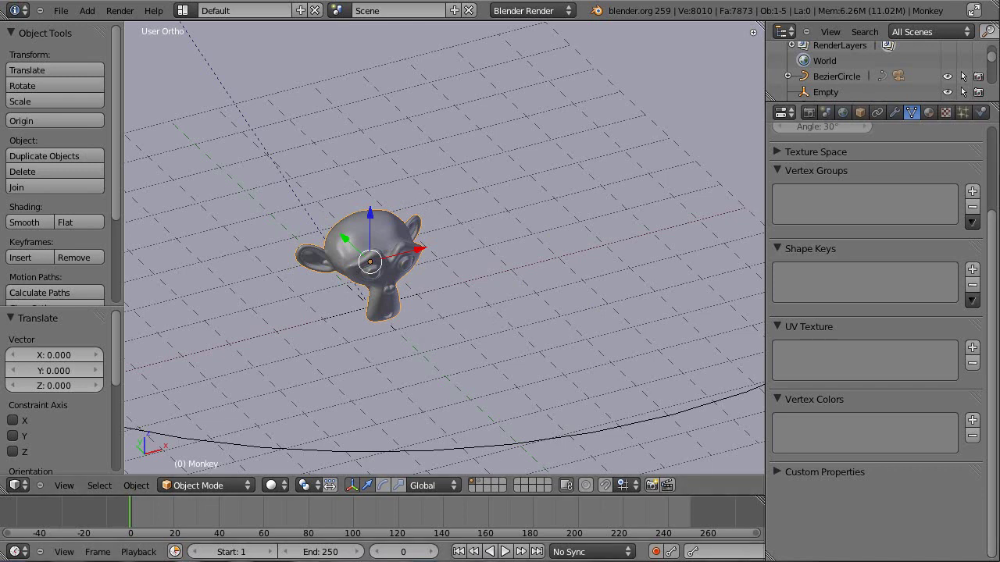
# Step: Switch to the browser, preview HS Black Iron and Flamed Copper in Pixologic's MatCap Metal library, and return to Blender
pyautogui.hotkey('alt', 'Tab')
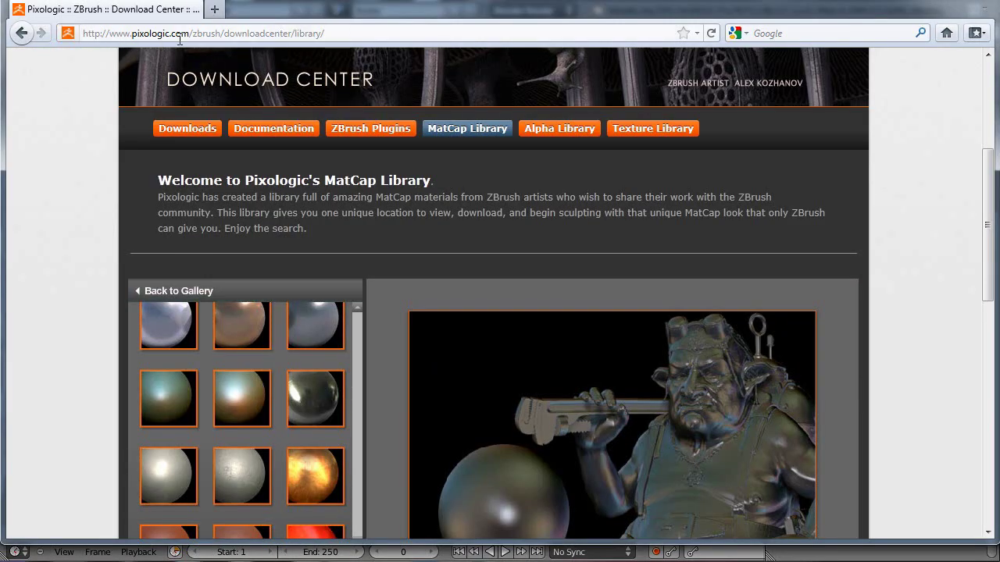
pyautogui.moveTo(988, 171); pyautogui.dragTo(988, 271)
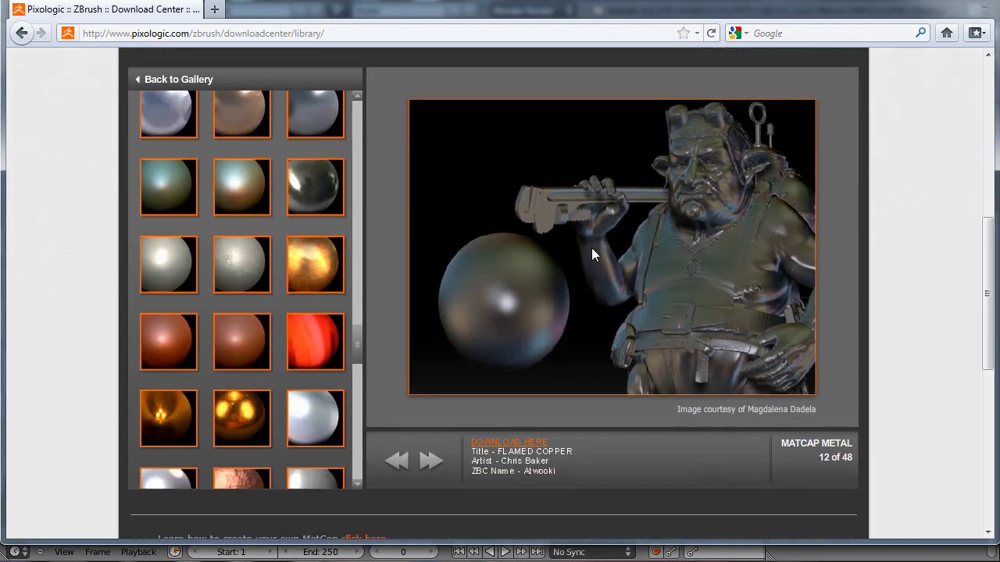
pyautogui.moveTo(361, 339); pyautogui.dragTo(359, 132)
pyautogui.click(181, 81)
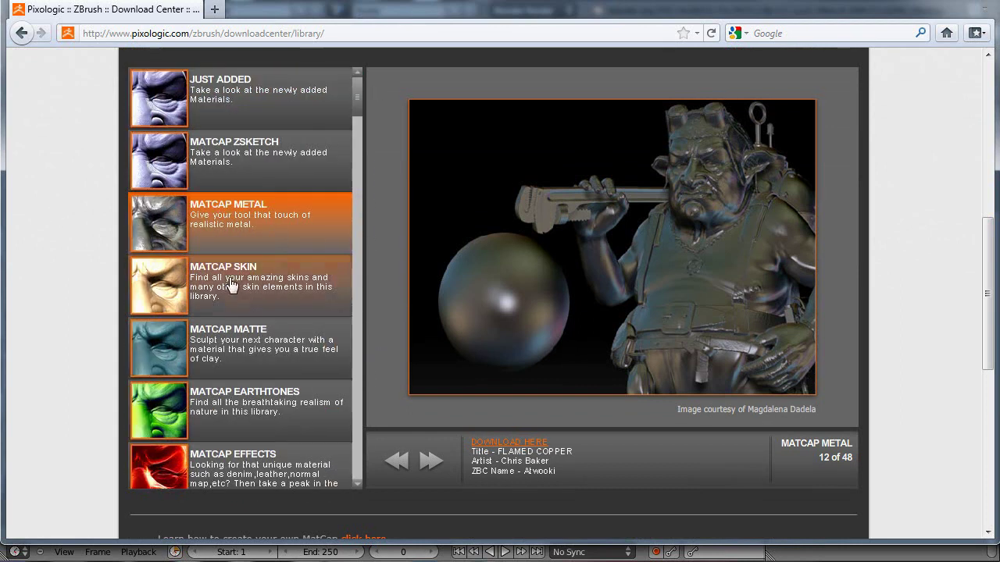
pyautogui.click(230, 233)
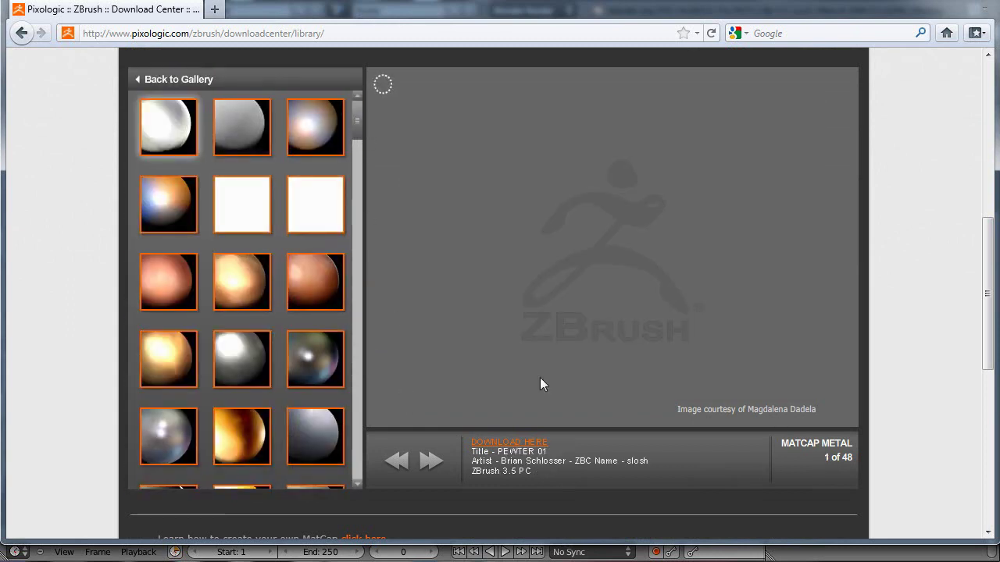
pyautogui.click(315, 359)
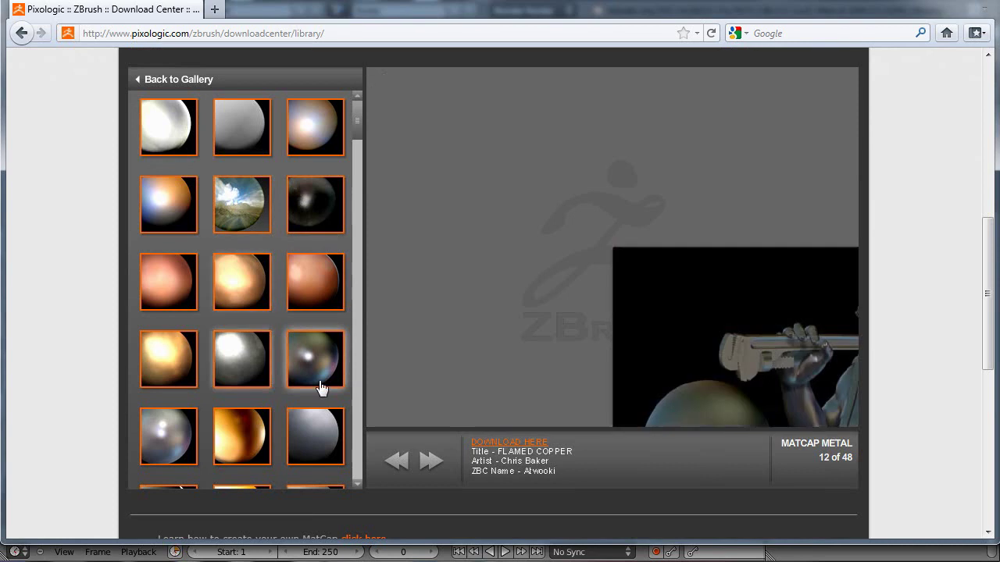
pyautogui.click(331, 195)
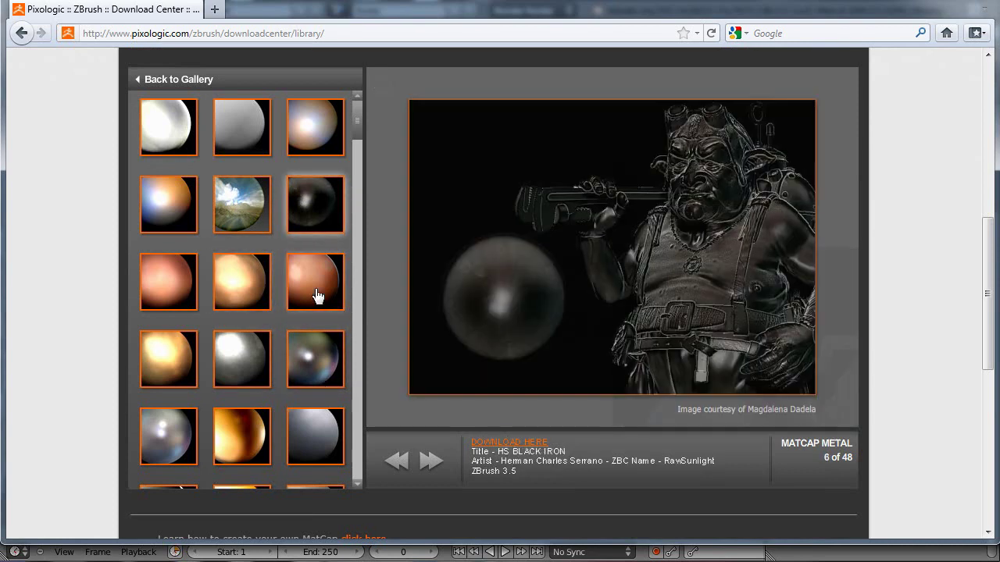
pyautogui.click(297, 365)
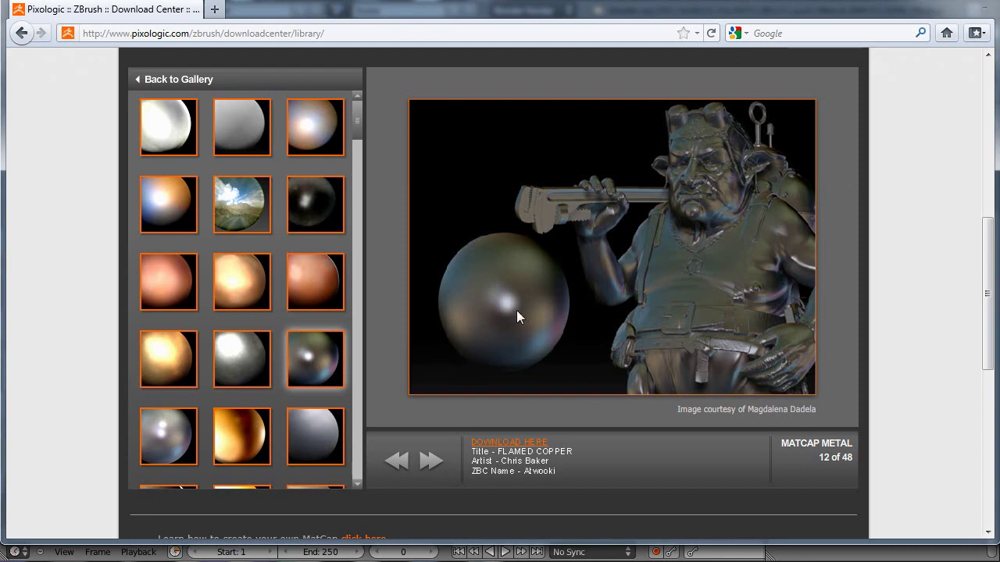
pyautogui.click(919, 1)
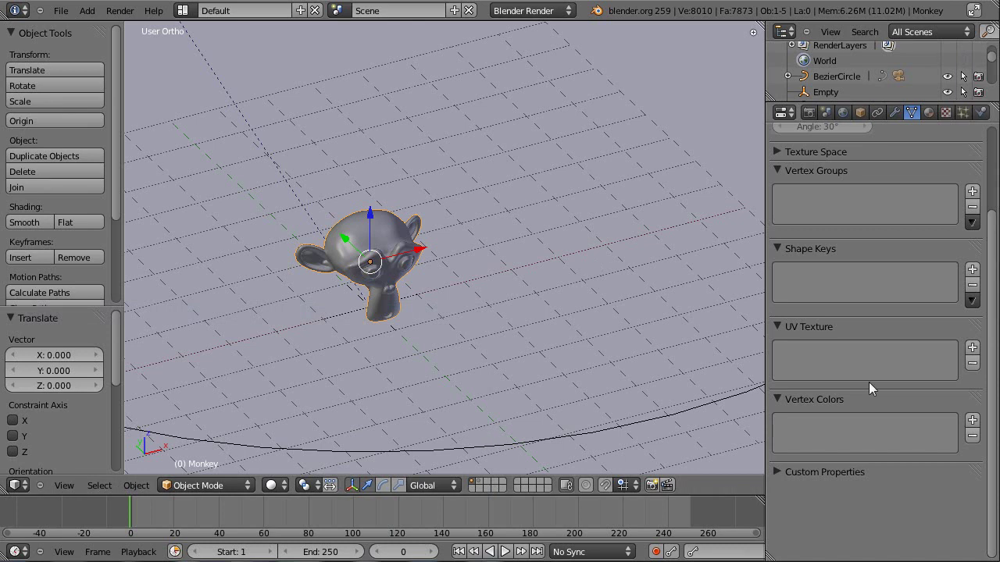
# Step: Create a new material for the monkey head
pyautogui.scroll(-5, 362, 171)
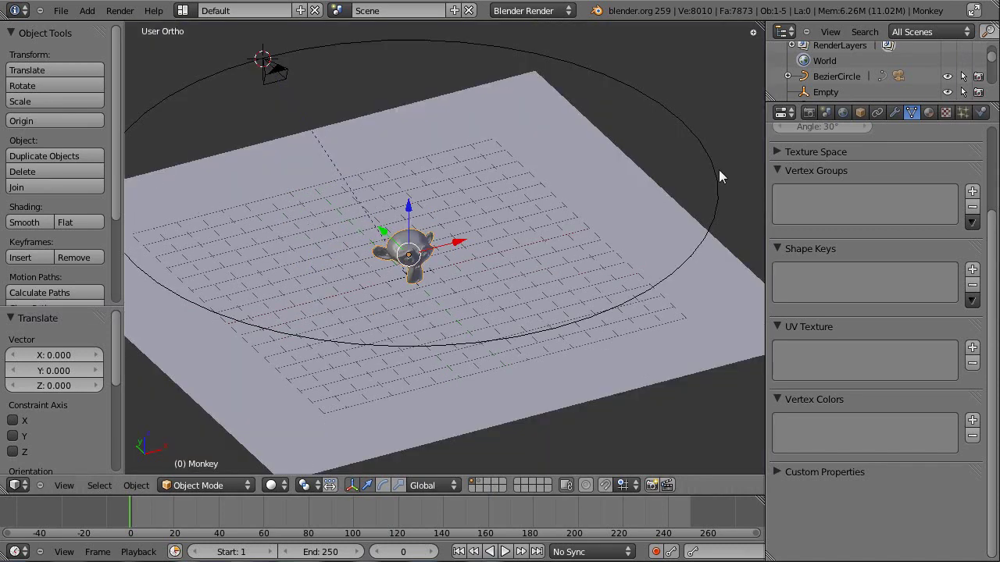
pyautogui.click(928, 114)
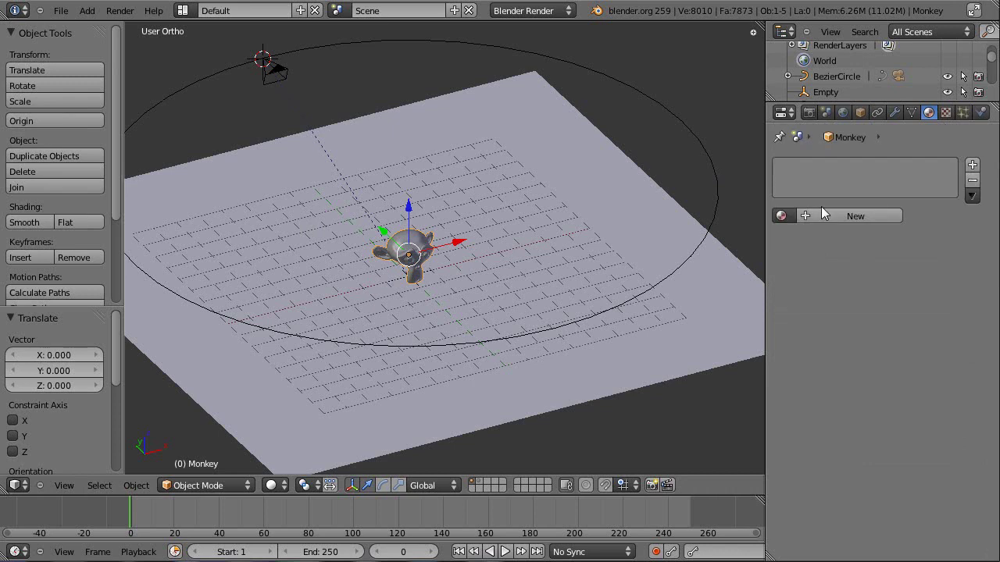
pyautogui.click(829, 219)
pyautogui.moveTo(598, 254); pyautogui.dragTo(581, 250, button='middle')
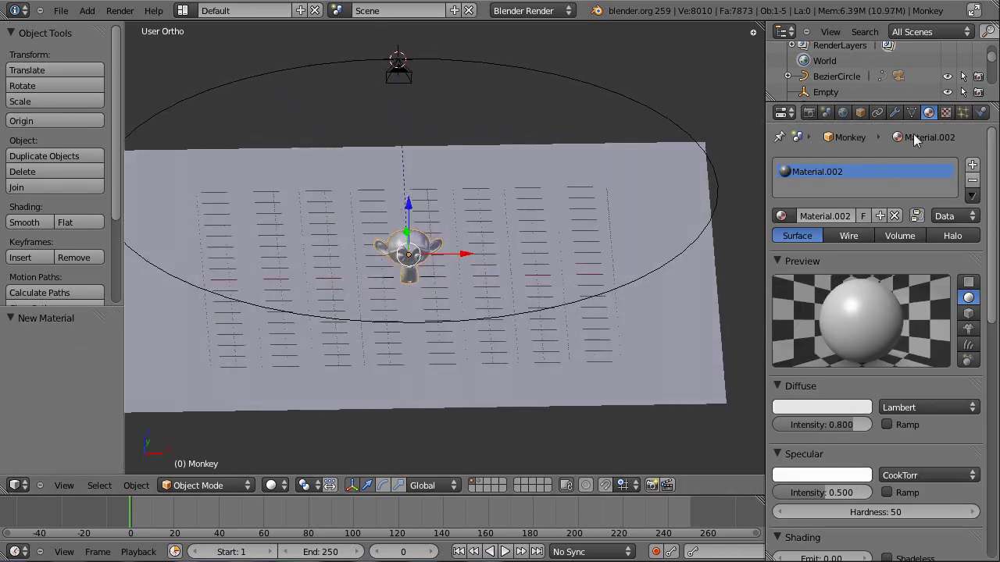
# Step: Add an Image or Movie texture to the monkey's material and load matcap1.png from the Desktop folder
pyautogui.click(945, 114)
pyautogui.click(854, 277)
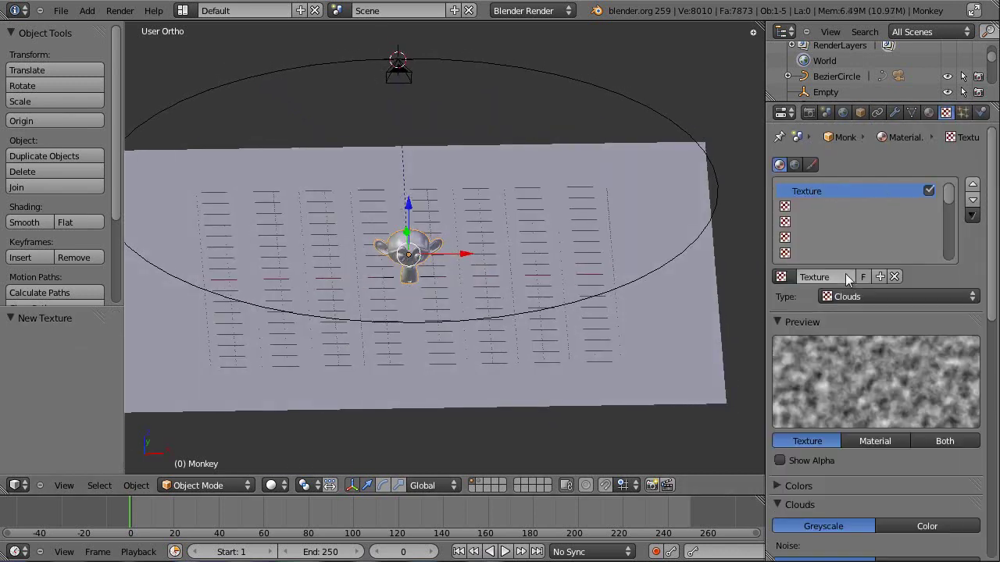
pyautogui.click(901, 297)
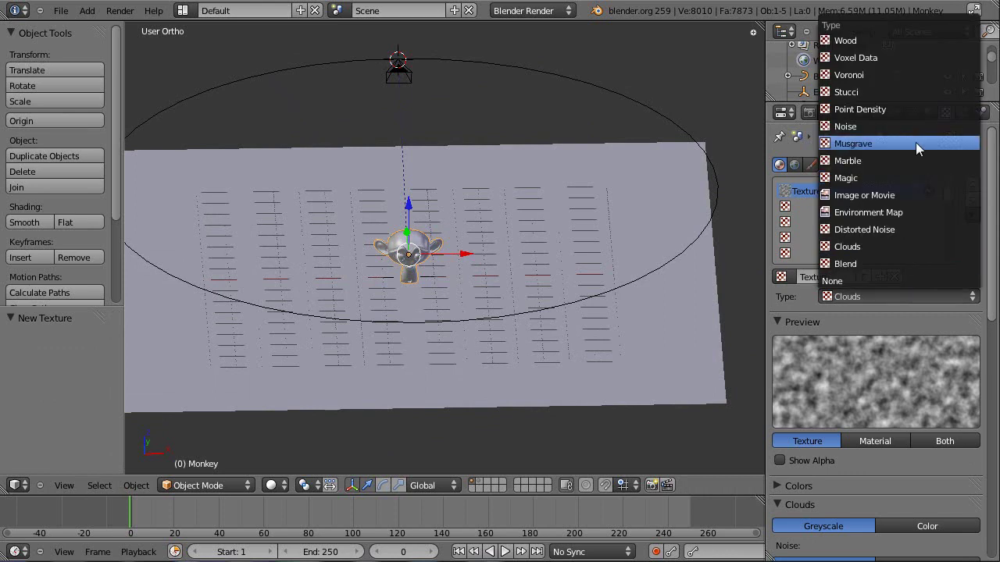
pyautogui.click(914, 195)
pyautogui.click(940, 526)
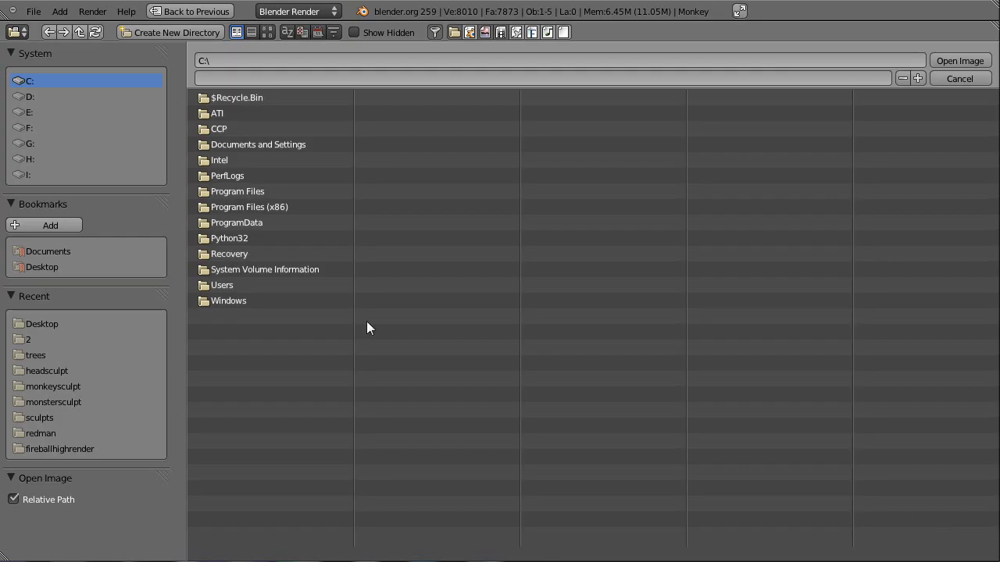
pyautogui.click(61, 323)
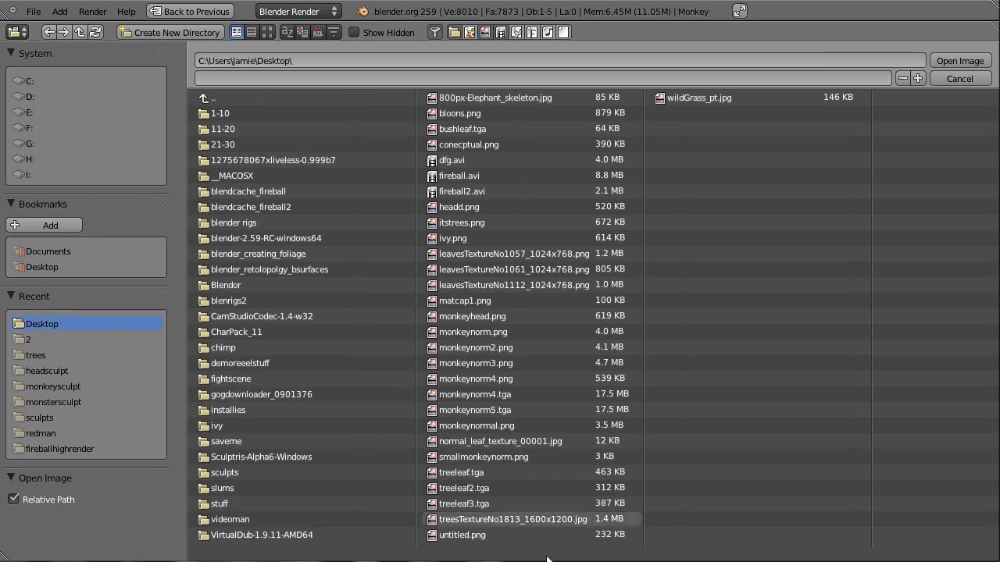
pyautogui.click(541, 300)
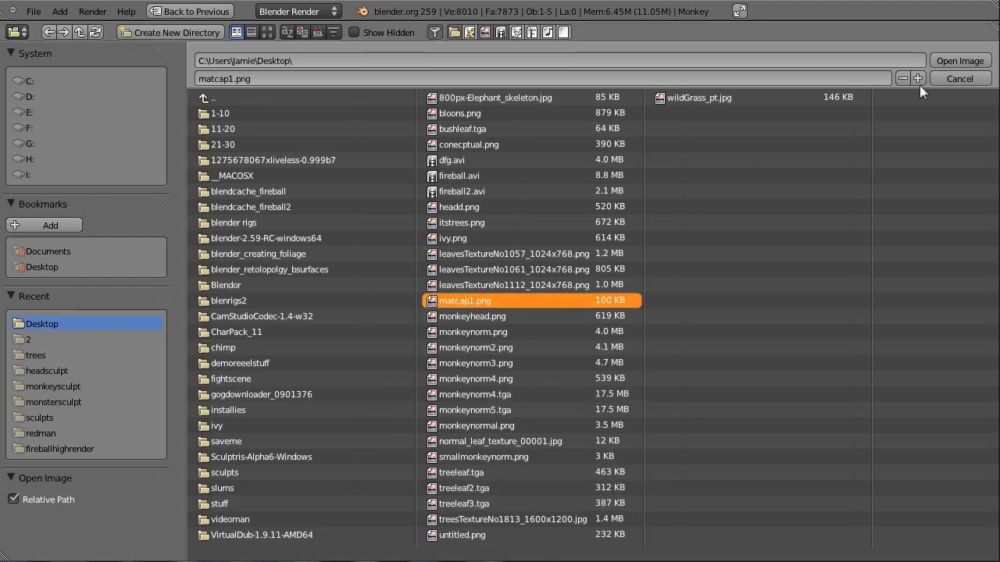
pyautogui.click(953, 61)
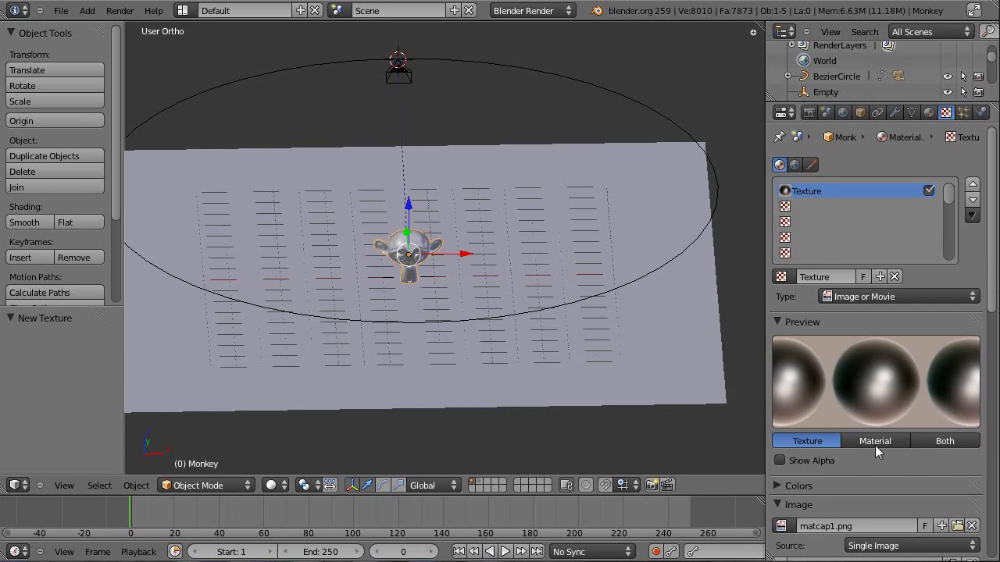
# Step: Set the matcap texture's mapping coordinates to Normal
pyautogui.scroll(-8, 875, 451)
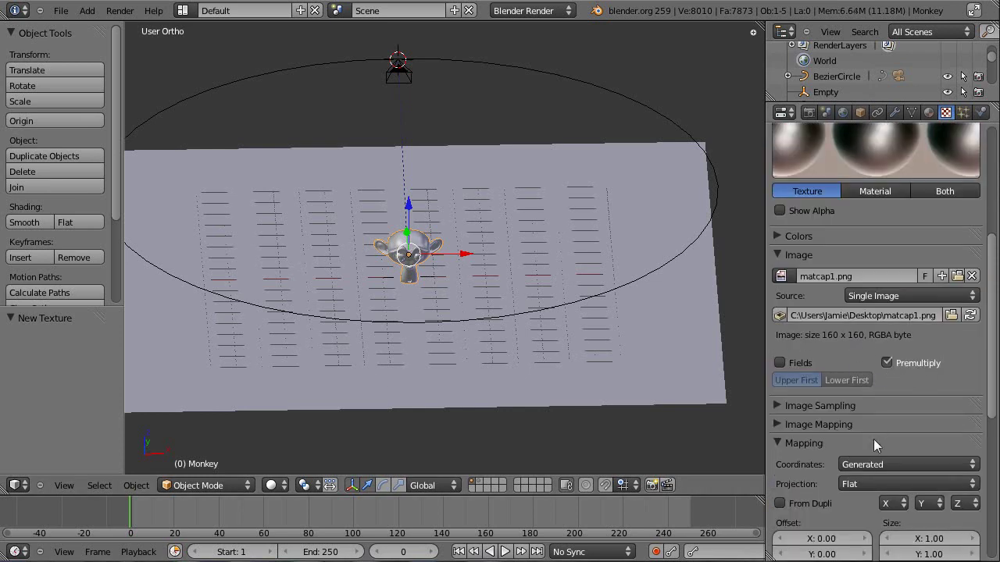
pyautogui.click(859, 464)
pyautogui.click(888, 465)
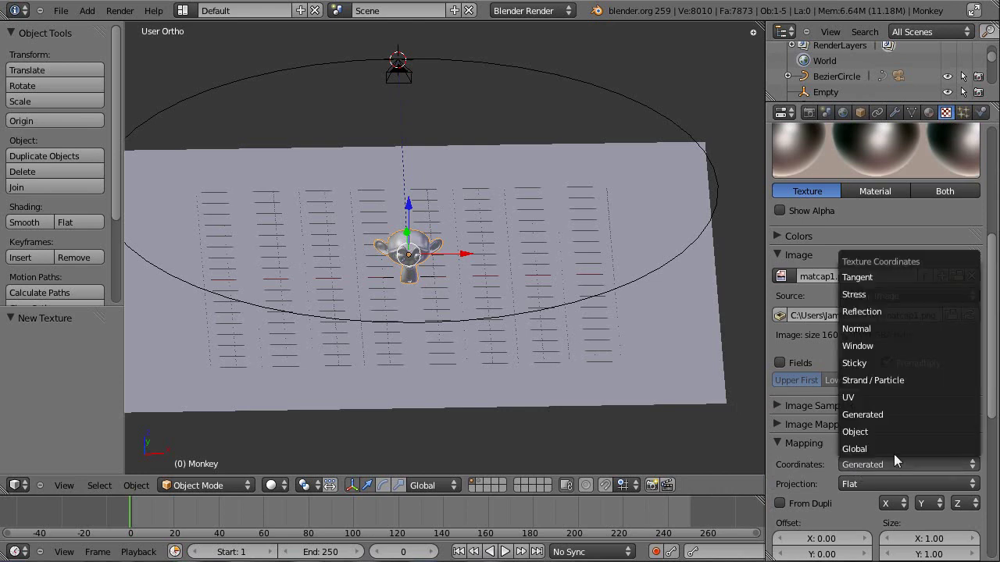
pyautogui.click(898, 329)
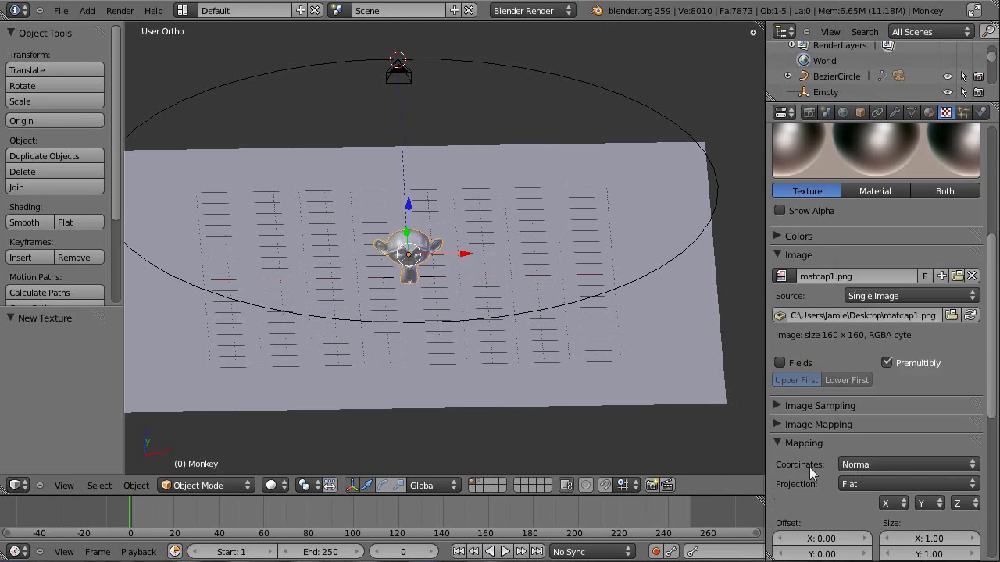
# Step: Make the monkey's material Shadeless
pyautogui.click(930, 113)
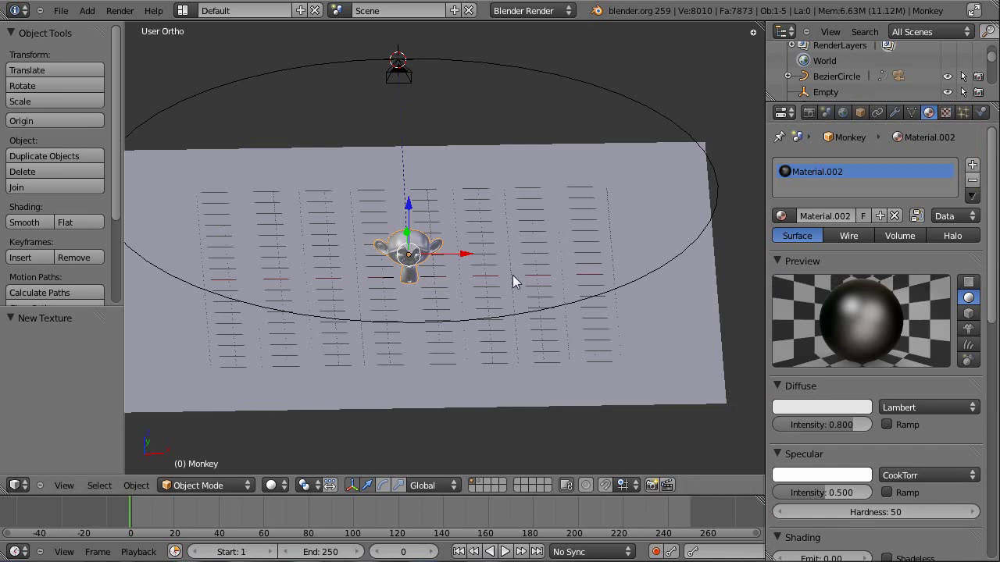
pyautogui.scroll(-4, 920, 448)
pyautogui.click(887, 433)
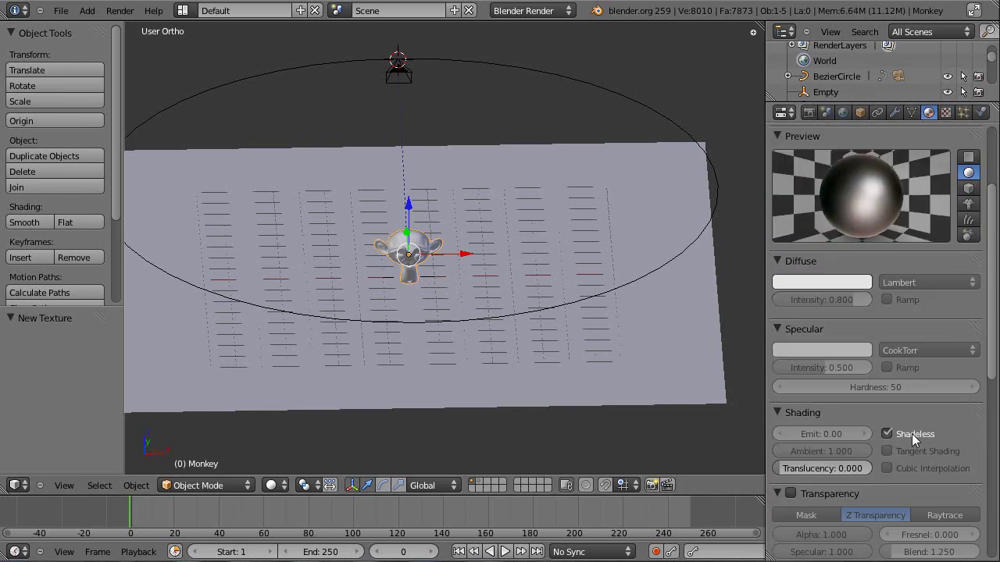
# Step: Switch the viewport to Textured shading and set its material display mode to GLSL
pyautogui.click(271, 486)
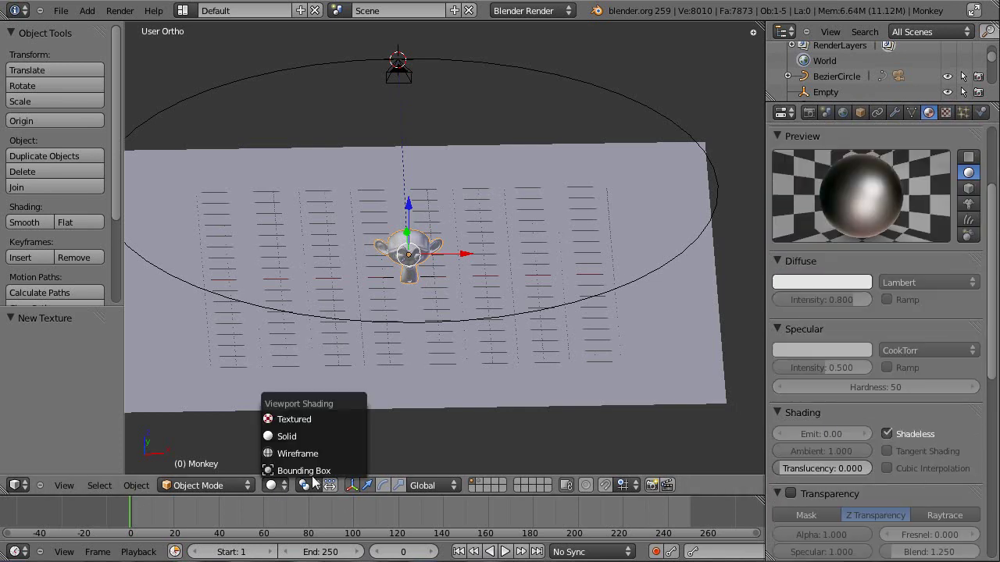
pyautogui.click(332, 418)
pyautogui.press('n')
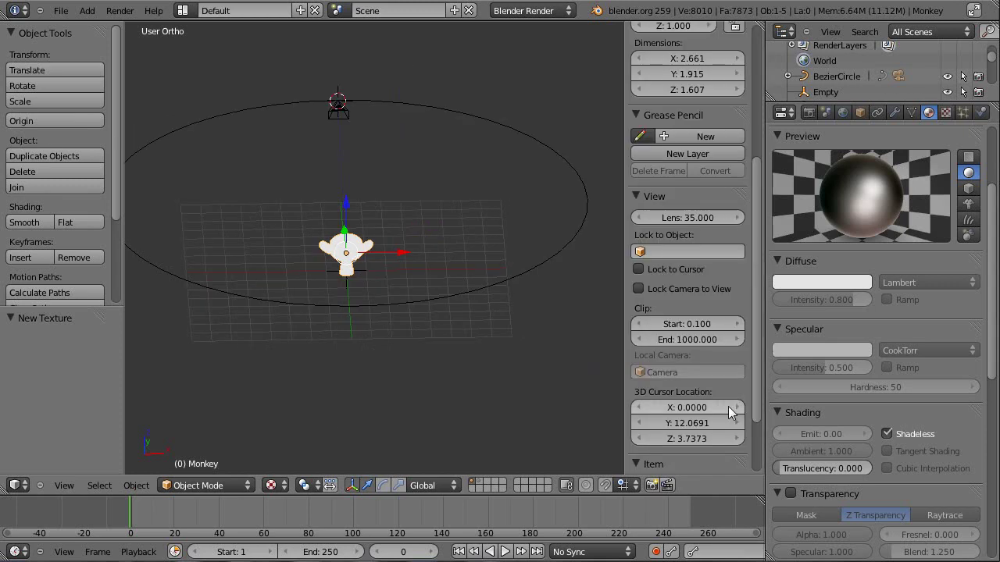
pyautogui.scroll(-3, 718, 308)
pyautogui.click(654, 428)
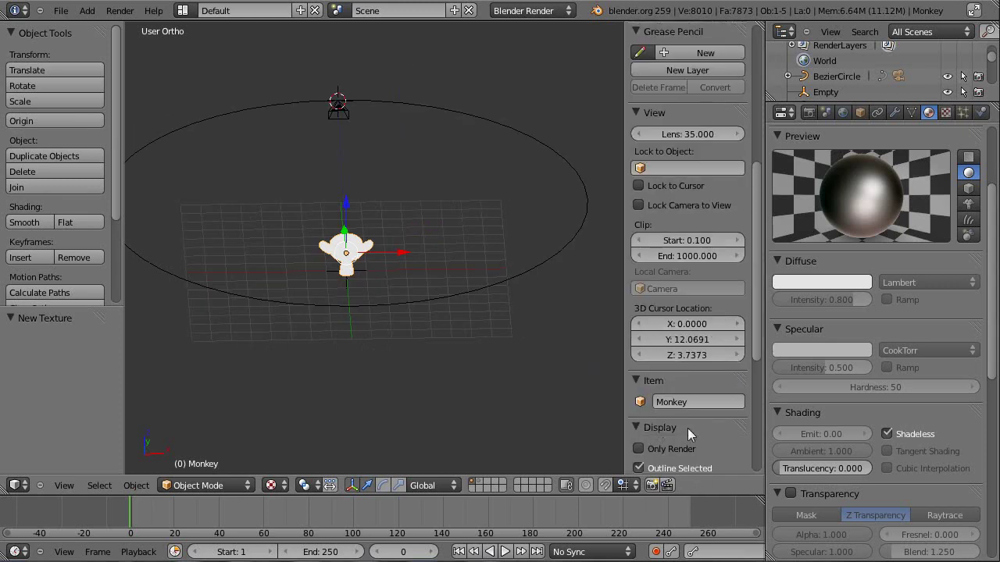
pyautogui.scroll(-8, 688, 429)
pyautogui.click(695, 374)
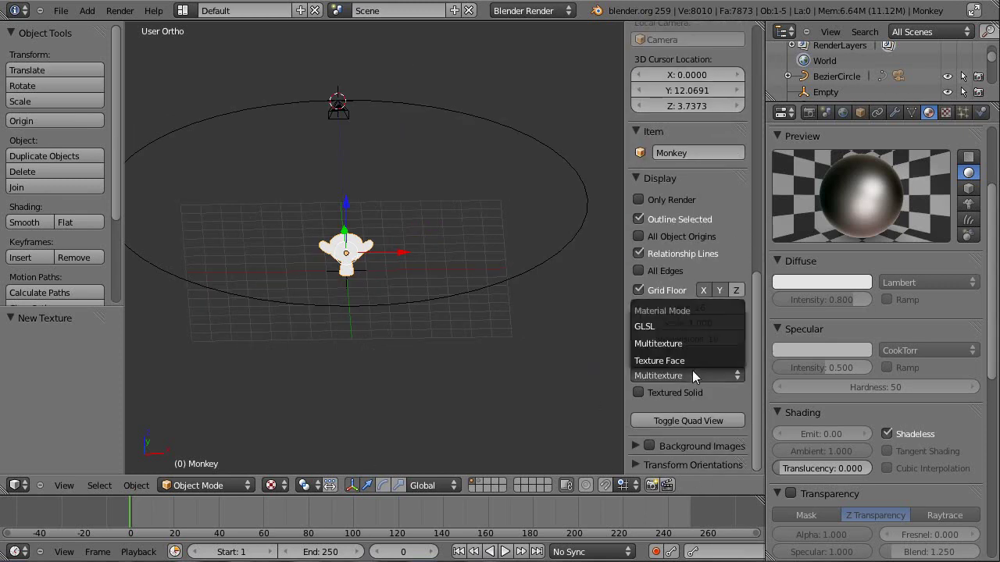
pyautogui.click(674, 327)
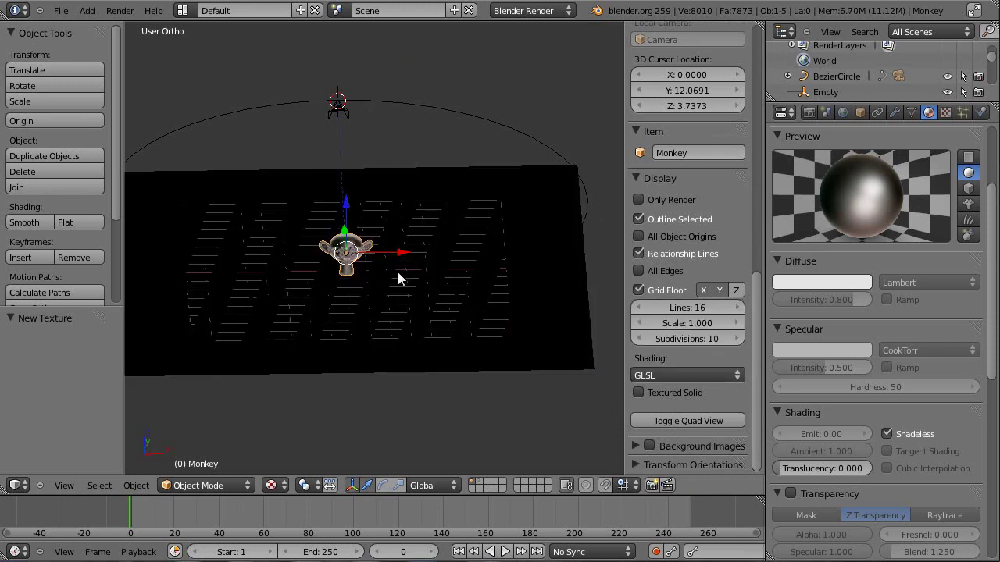
# Step: Deselect everything and examine the matcap on the monkey head up close from several angles
pyautogui.keyDown('shift'); pyautogui.moveTo(397, 268); pyautogui.dragTo(449, 252, button='middle'); pyautogui.keyUp('shift')
pyautogui.scroll(5, 448, 252)
pyautogui.moveTo(431, 307); pyautogui.dragTo(479, 268, button='middle')
pyautogui.press('a')
pyautogui.moveTo(462, 234); pyautogui.dragTo(269, 343, button='middle')
pyautogui.scroll(6, 365, 287)
pyautogui.moveTo(270, 344); pyautogui.dragTo(247, 365, button='middle')
# Step: Return the viewport to Solid shading and view the whole scene
pyautogui.click(270, 485)
pyautogui.click(290, 434)
pyautogui.scroll(-8, 344, 207)
pyautogui.moveTo(362, 234); pyautogui.dragTo(284, 247, button='middle')
# Step: Look through the camera, advance the animation to frame 84, and render that frame
pyautogui.press('KP_0')
pyautogui.hotkey('alt', 'a')
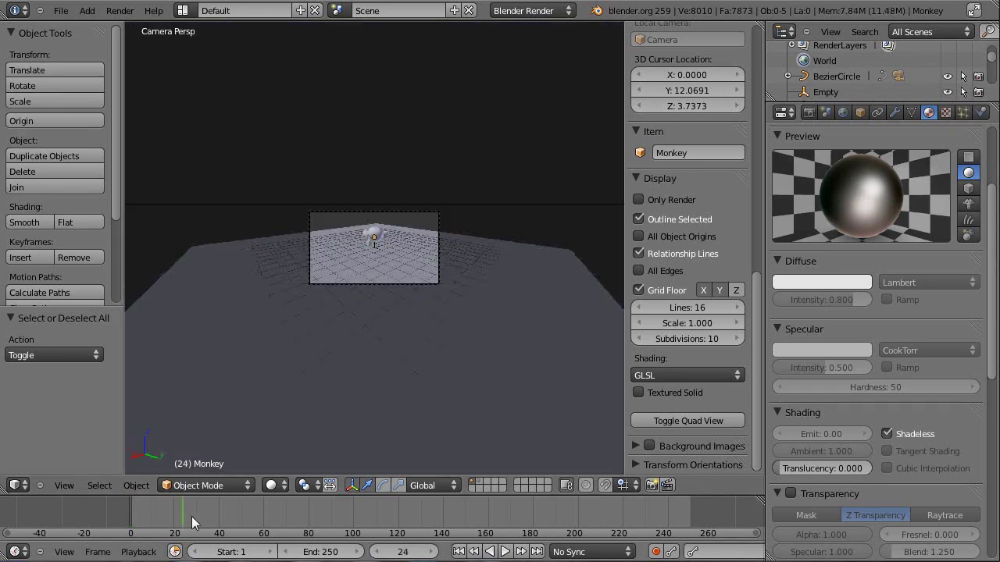
pyautogui.press('Home')
pyautogui.scroll(-2, 407, 383)
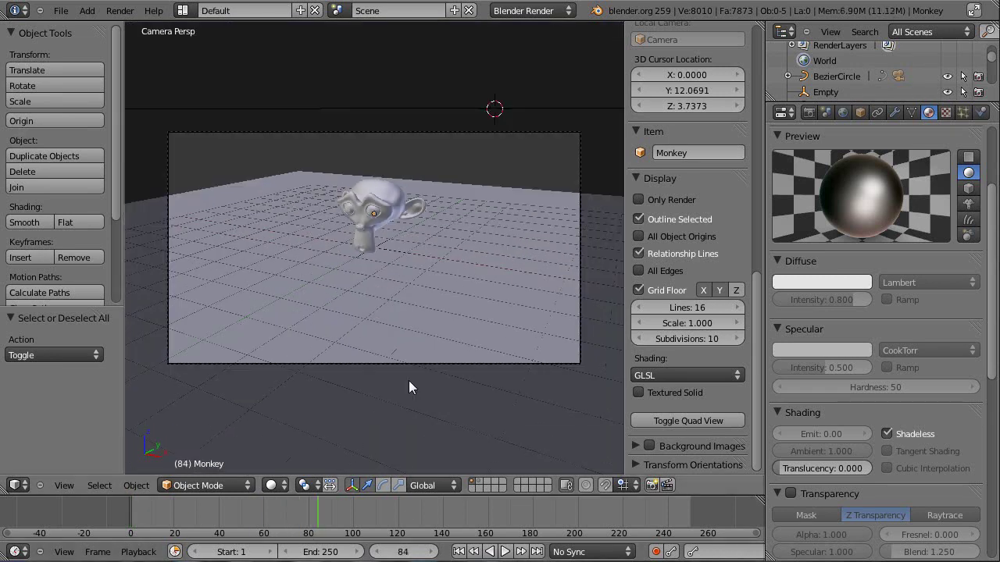
pyautogui.press('F12')
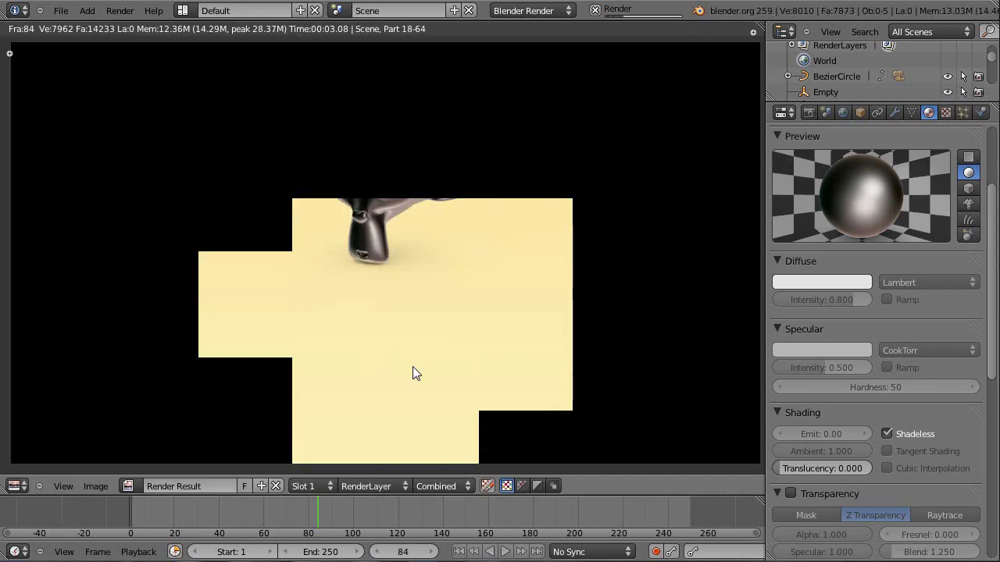